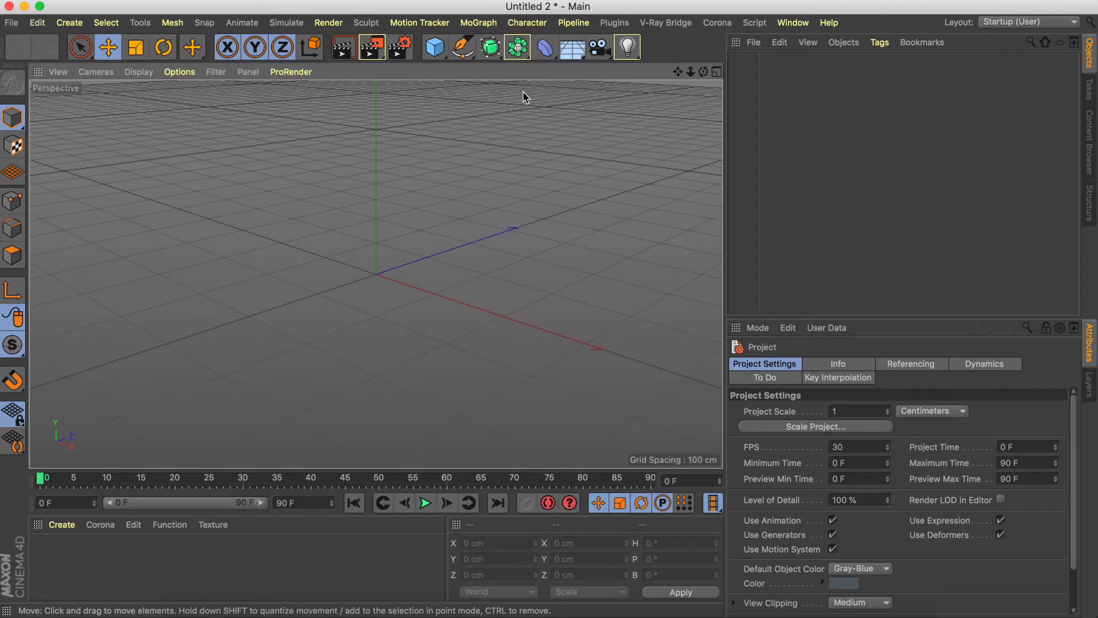
# Add a Text spline to the scene and set its alignment to Middle
pyautogui.click(464, 25)
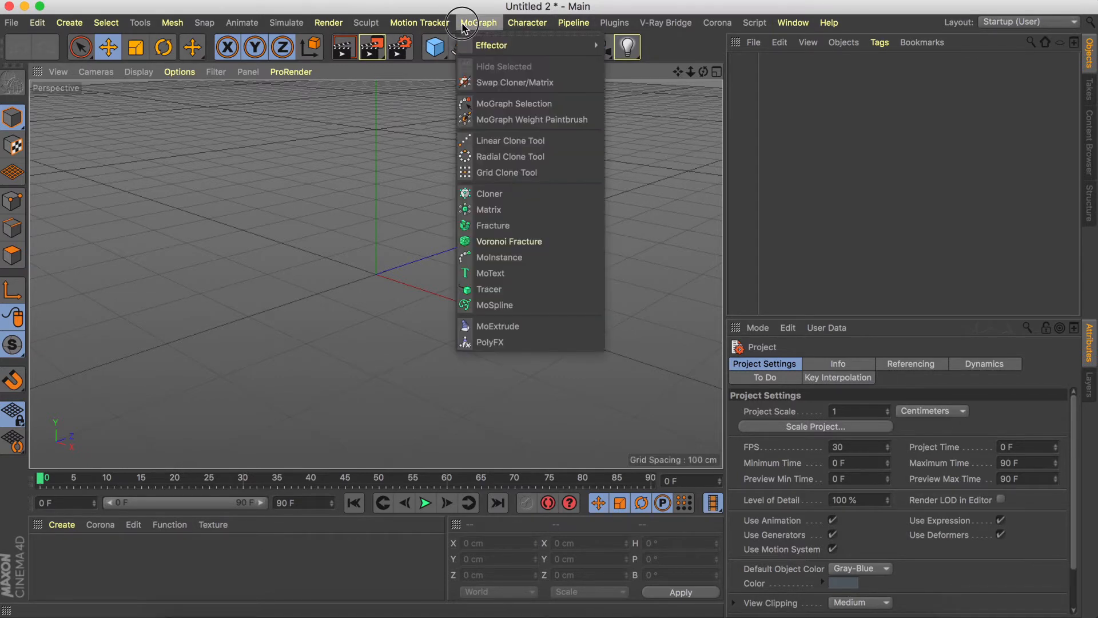
pyautogui.click(462, 26)
pyautogui.click(462, 47)
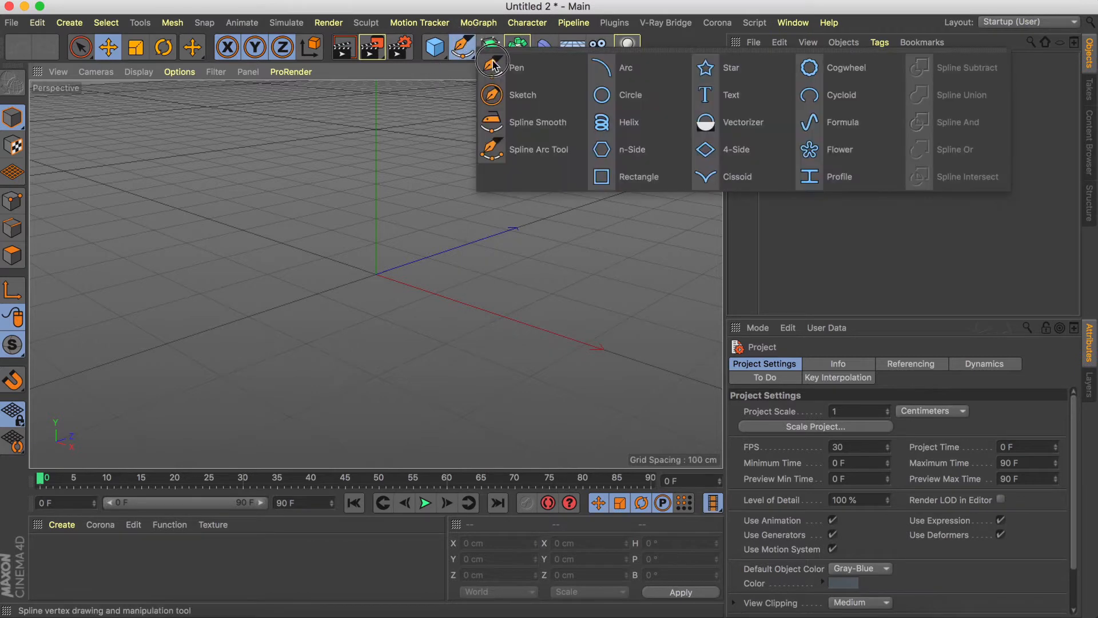
pyautogui.click(738, 99)
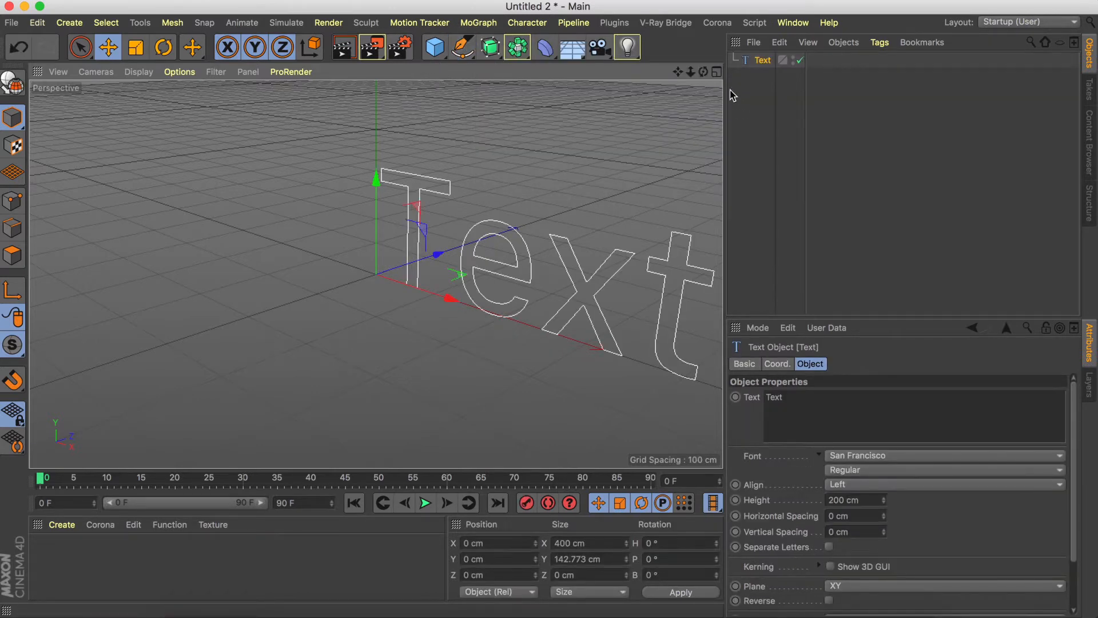
pyautogui.moveTo(692, 80); pyautogui.dragTo(672, 82)
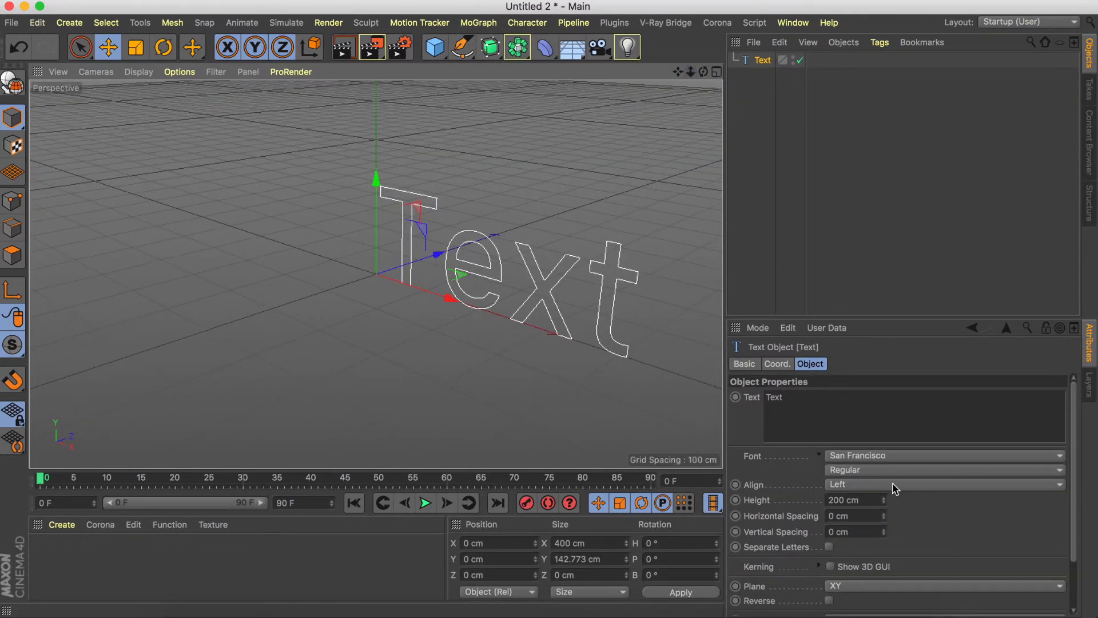
pyautogui.click(836, 485)
pyautogui.click(850, 513)
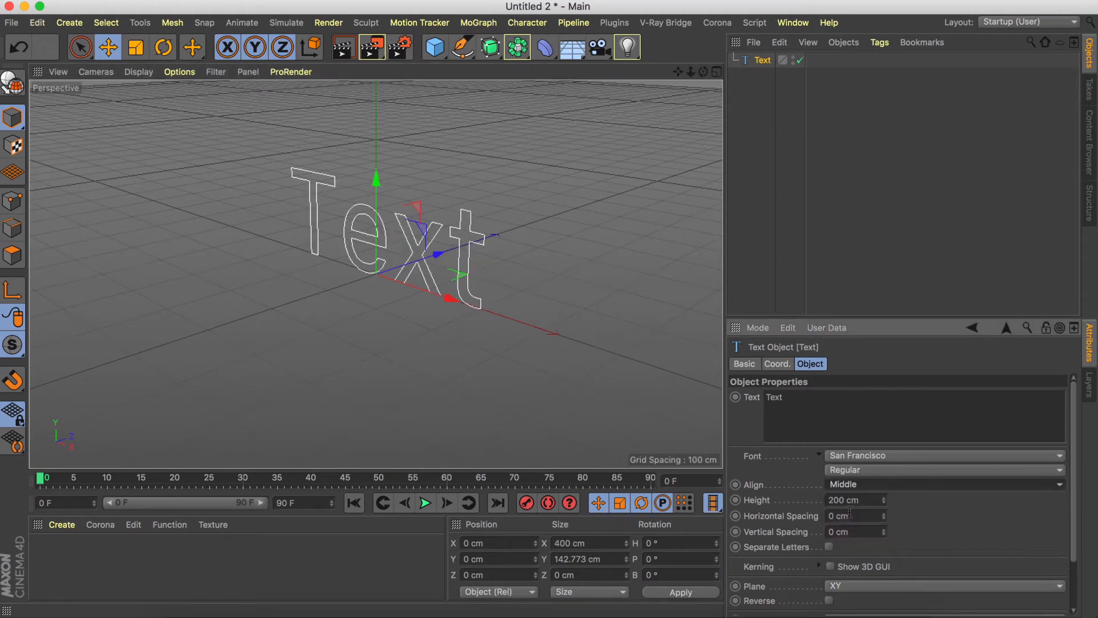
pyautogui.moveTo(703, 72); pyautogui.dragTo(738, 69)
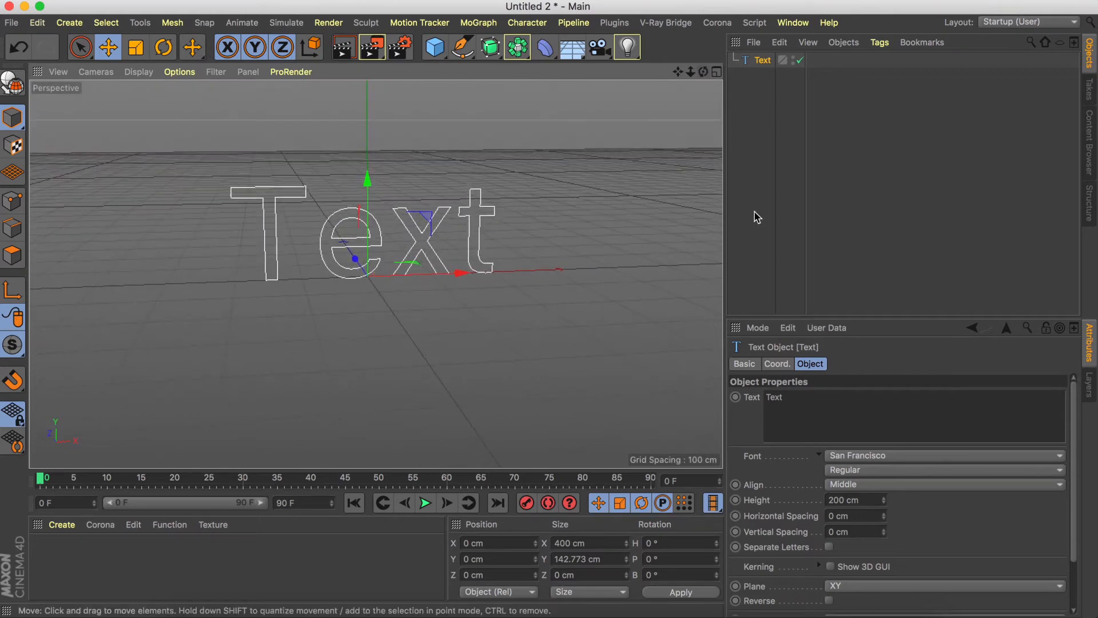
# Change the spline's text to GOLD and set its font to Russo One
pyautogui.doubleClick(800, 398)
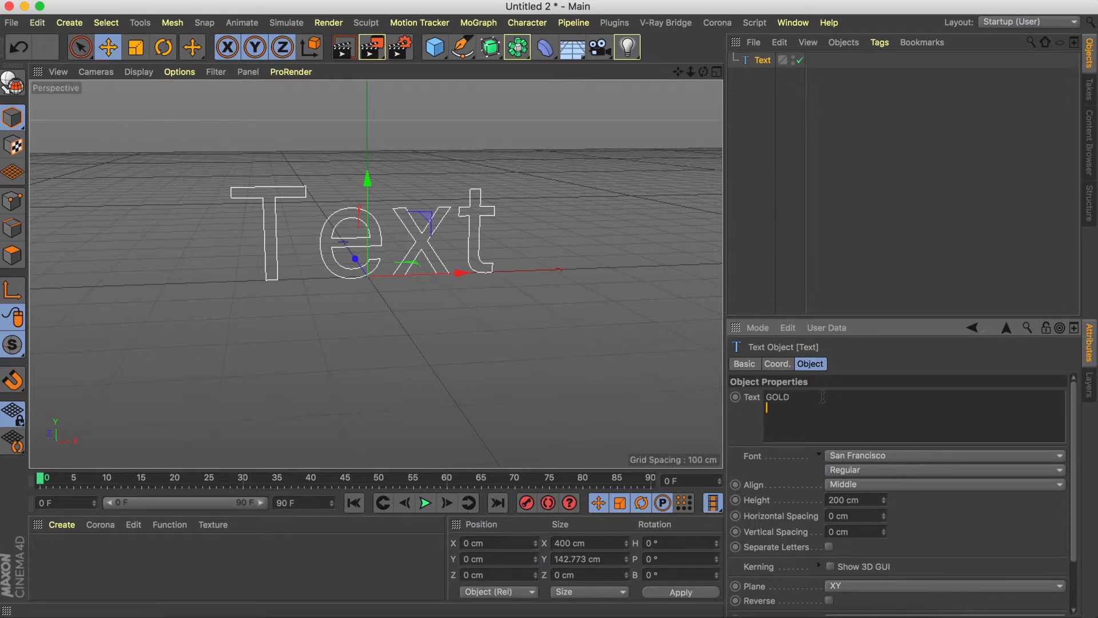
pyautogui.click(838, 455)
pyautogui.click(845, 453)
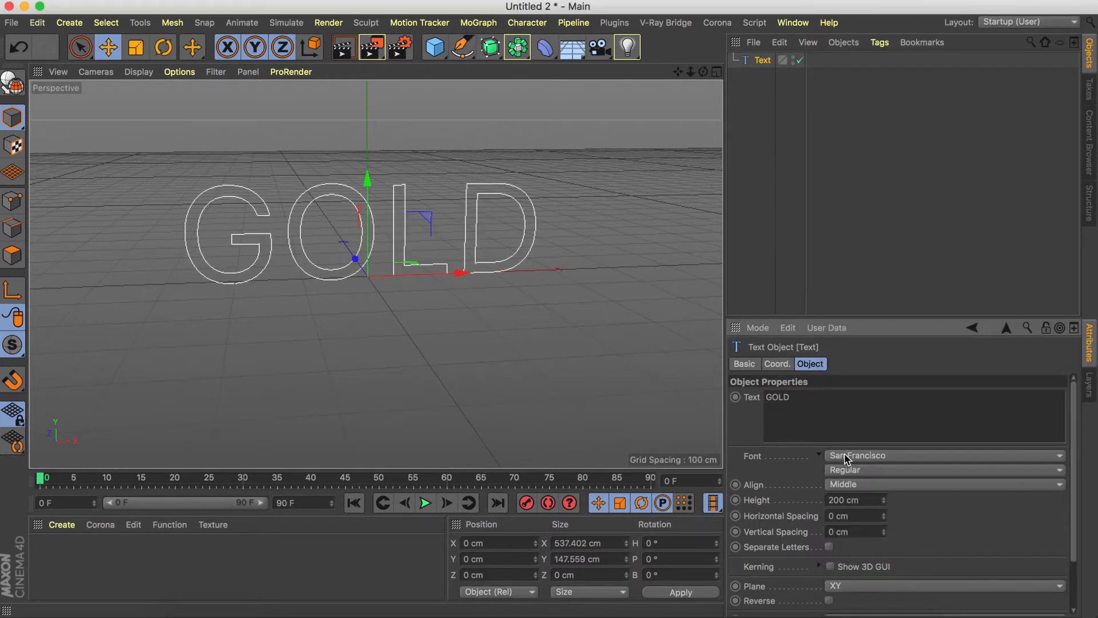
pyautogui.click(865, 462)
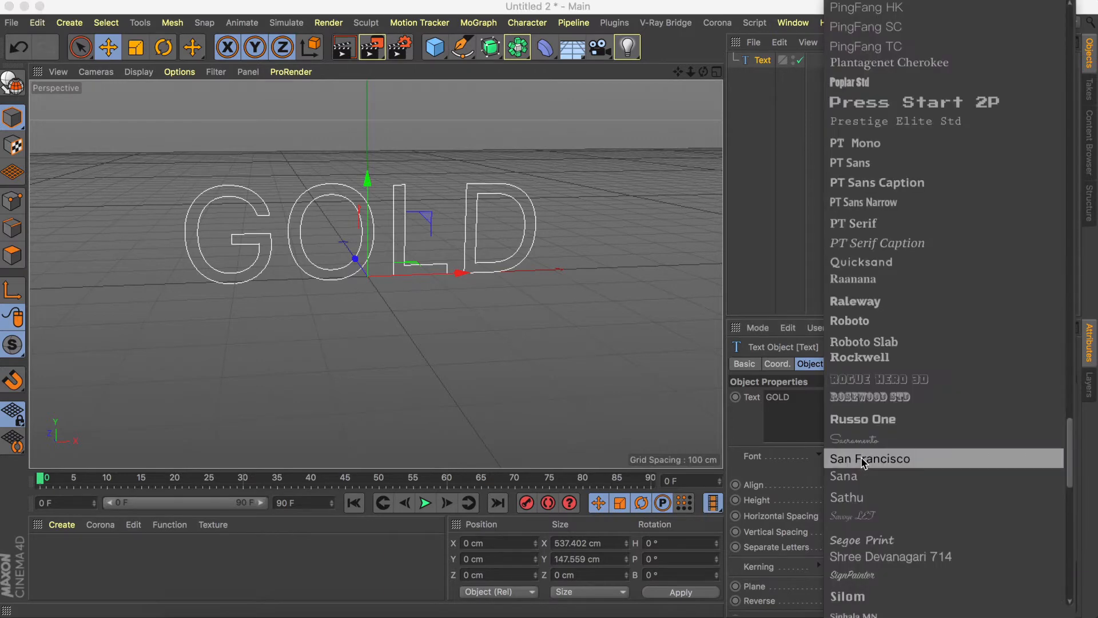
pyautogui.click(865, 421)
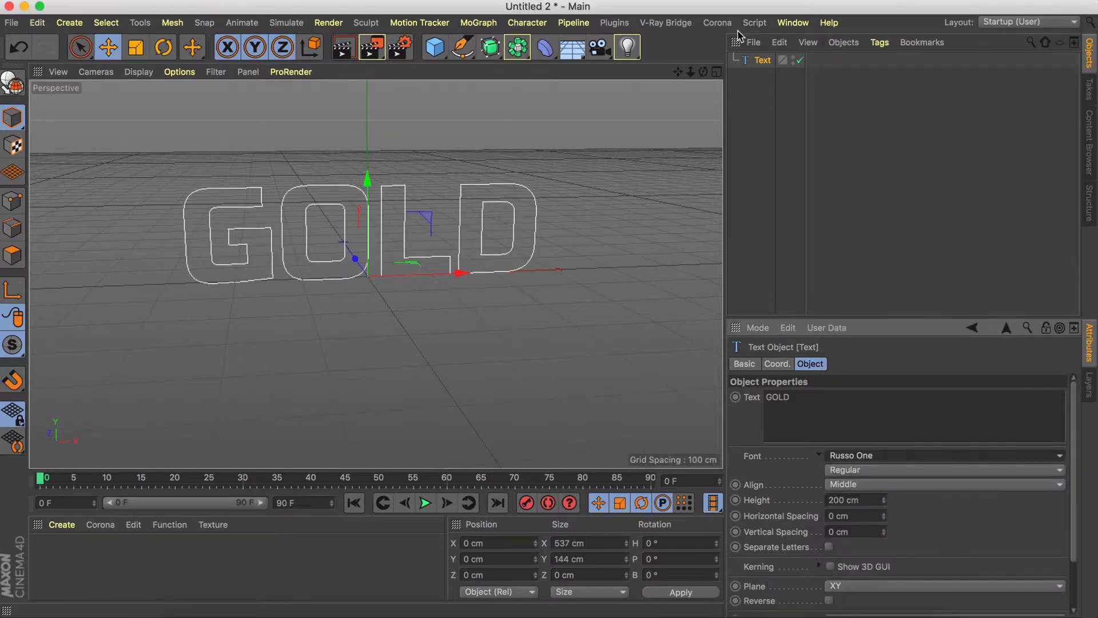
pyautogui.moveTo(704, 72)
pyautogui.mouseDown()
pyautogui.moveTo(691, 90)
pyautogui.moveTo(708, 41)
pyautogui.moveTo(715, 67)
pyautogui.moveTo(692, 75)
pyautogui.mouseUp()
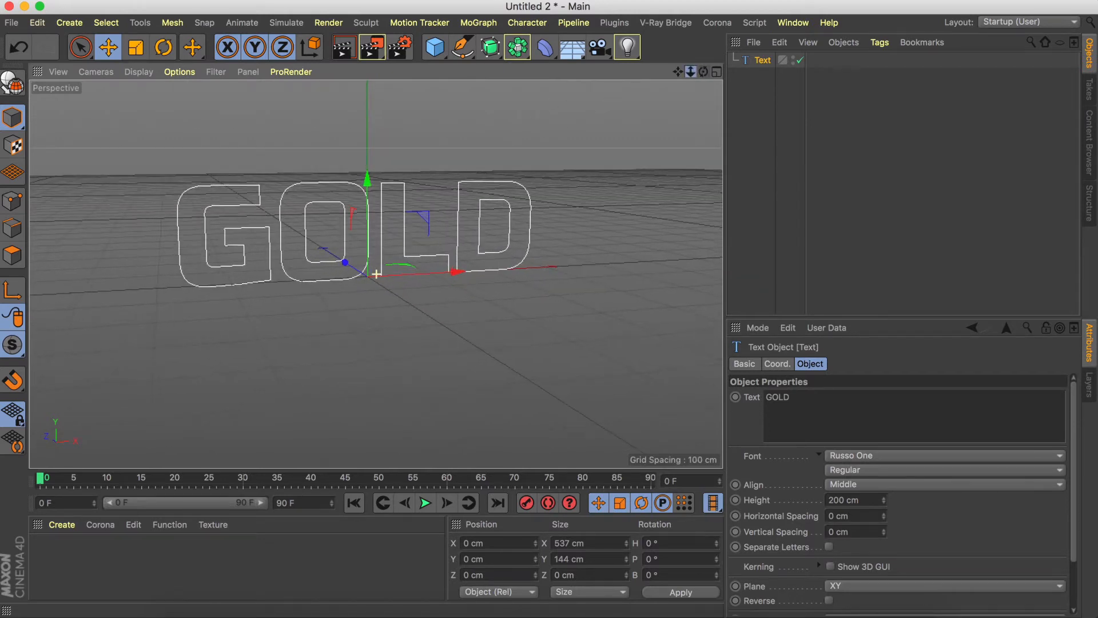
# Create an Extrude object and make the Text spline its child to turn the letters into 3D geometry
pyautogui.click(489, 49)
pyautogui.moveTo(489, 49); pyautogui.dragTo(638, 68)
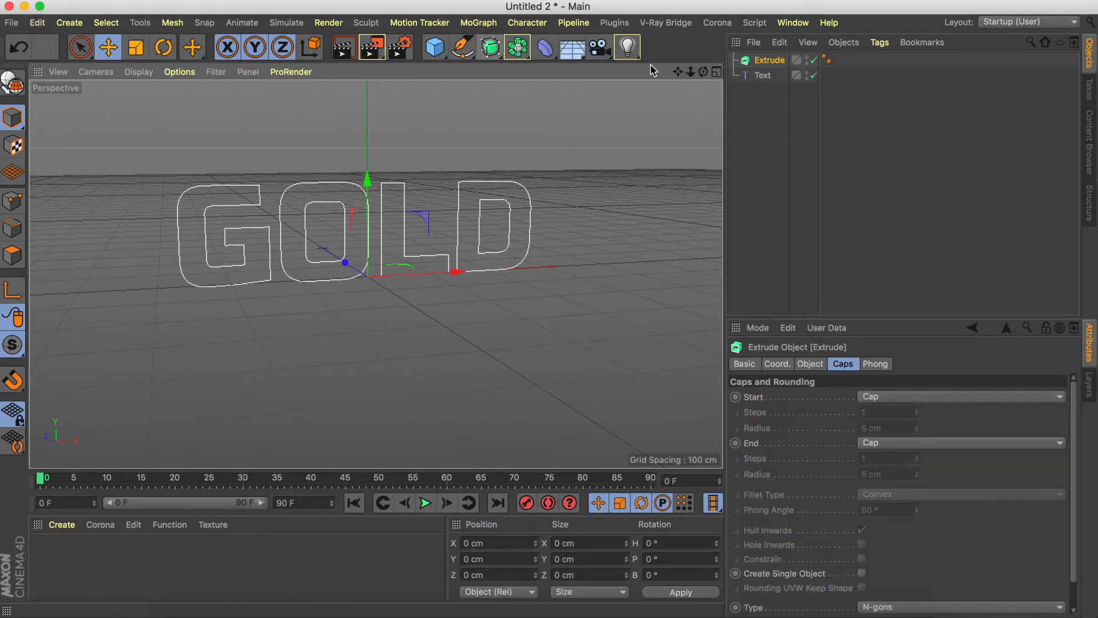
pyautogui.moveTo(777, 82)
pyautogui.mouseDown()
pyautogui.moveTo(761, 64)
pyautogui.moveTo(775, 64)
pyautogui.mouseUp()
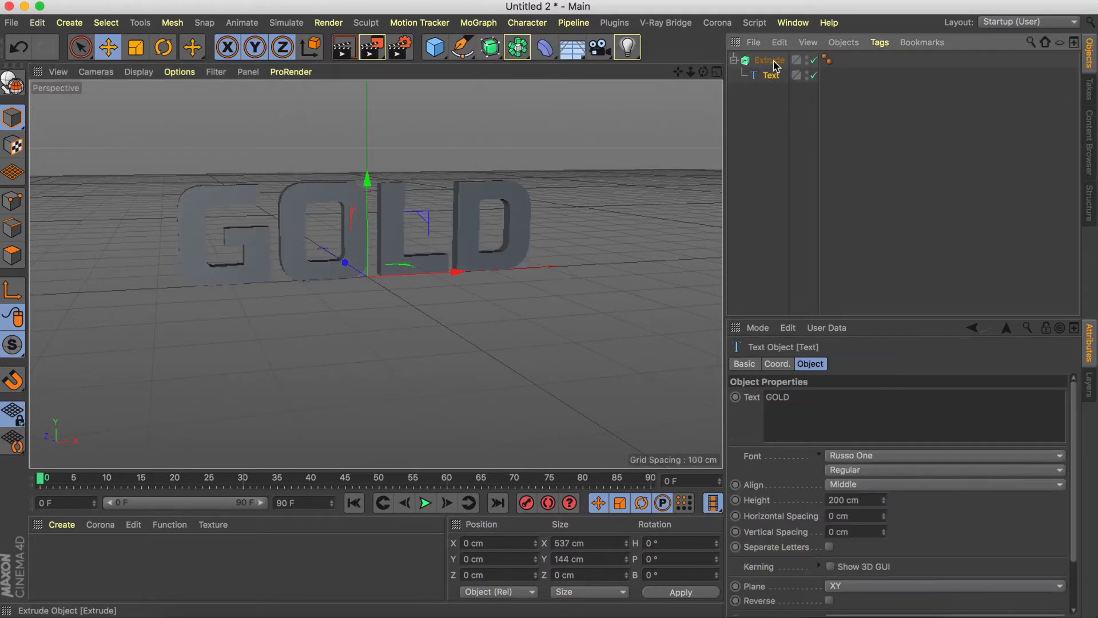
pyautogui.moveTo(703, 72); pyautogui.dragTo(652, 114)
# Set the Extrude object's start to Fillet Cap with fillet type 1 Step, keeping the end as Cap
pyautogui.click(745, 60)
pyautogui.click(842, 363)
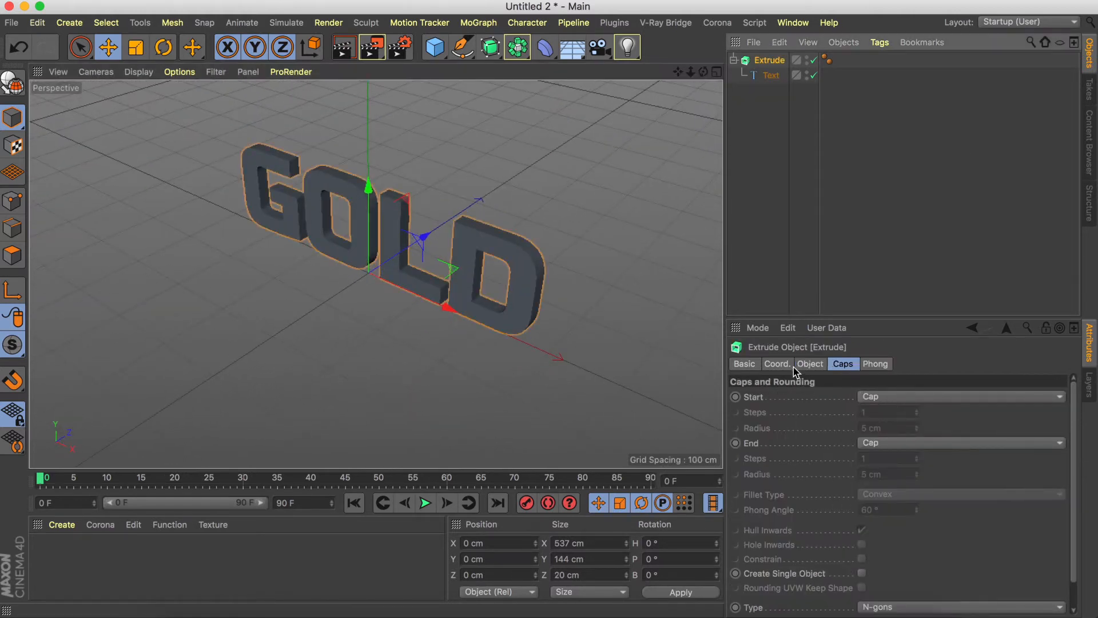
pyautogui.click(869, 396)
pyautogui.click(876, 455)
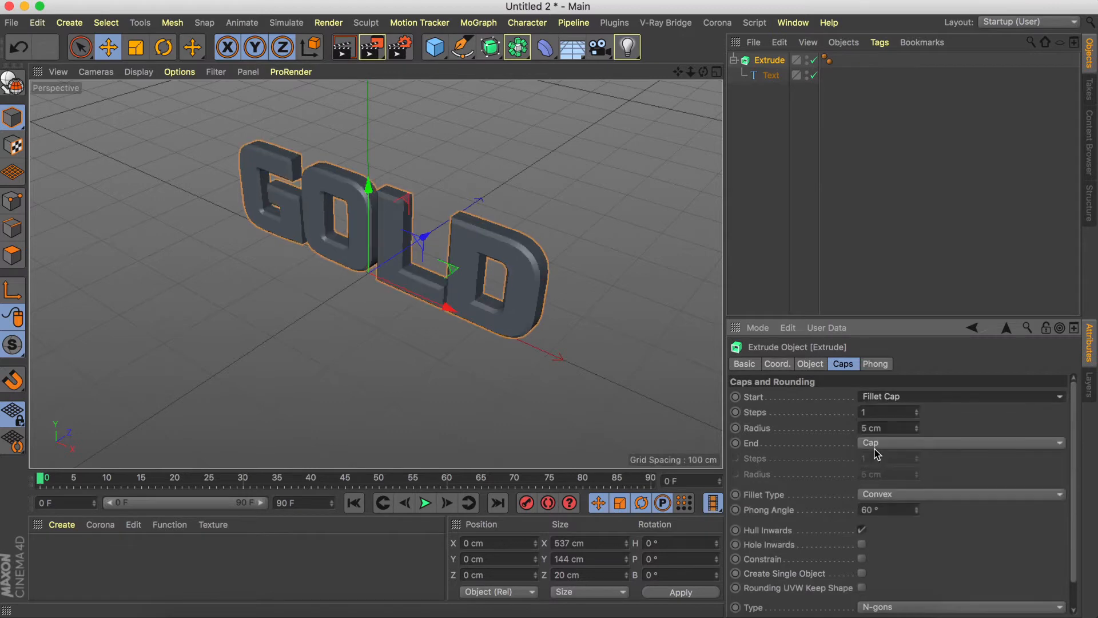
pyautogui.click(873, 446)
pyautogui.click(877, 468)
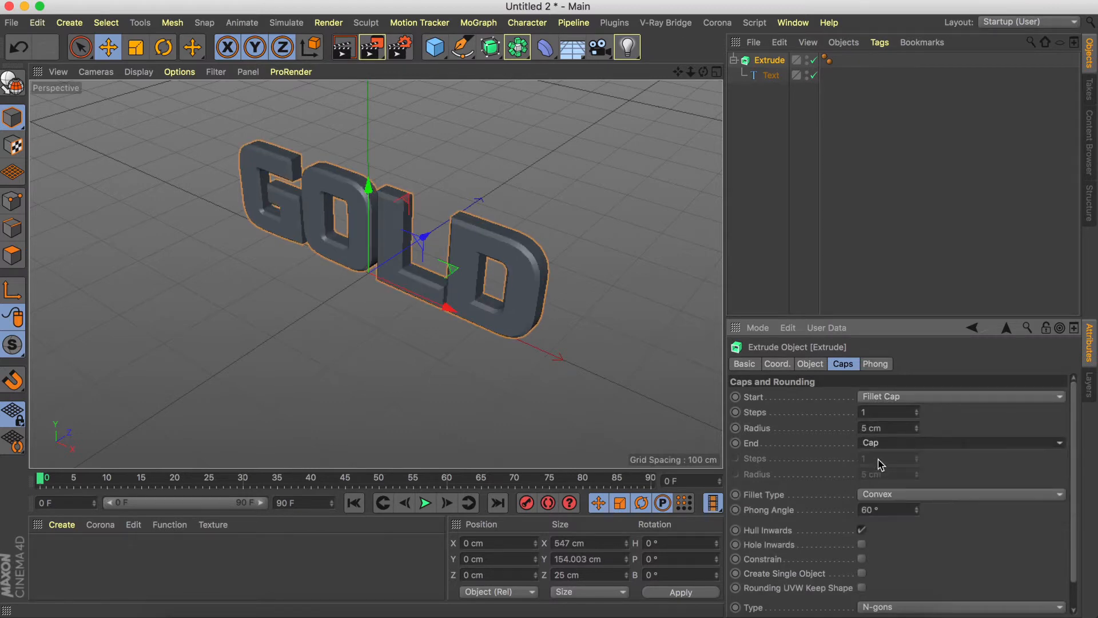
pyautogui.click(882, 497)
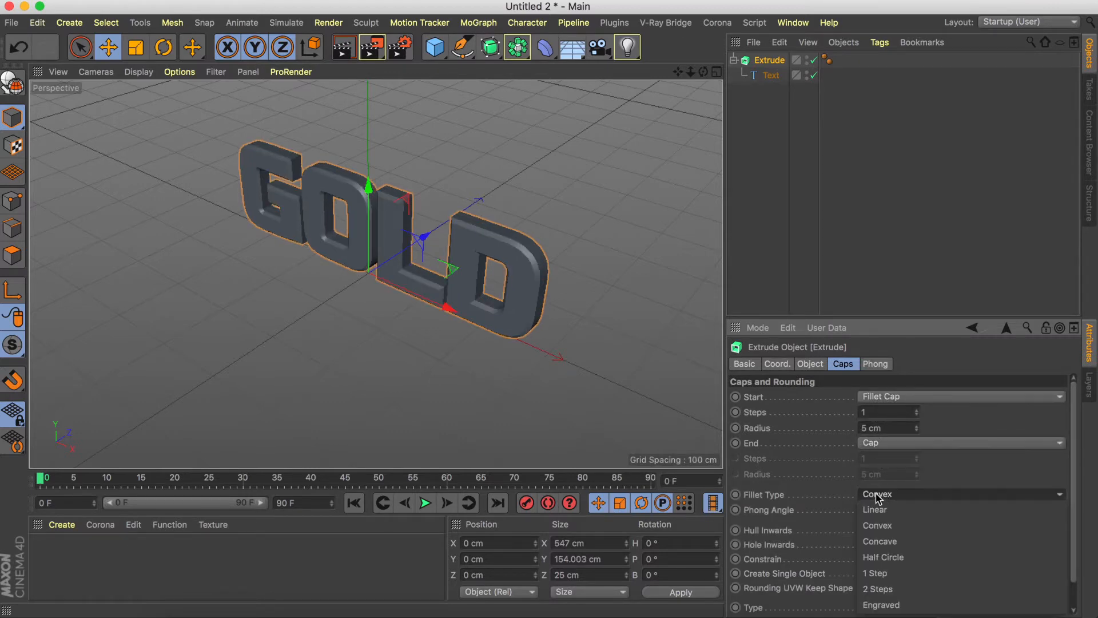
pyautogui.click(915, 572)
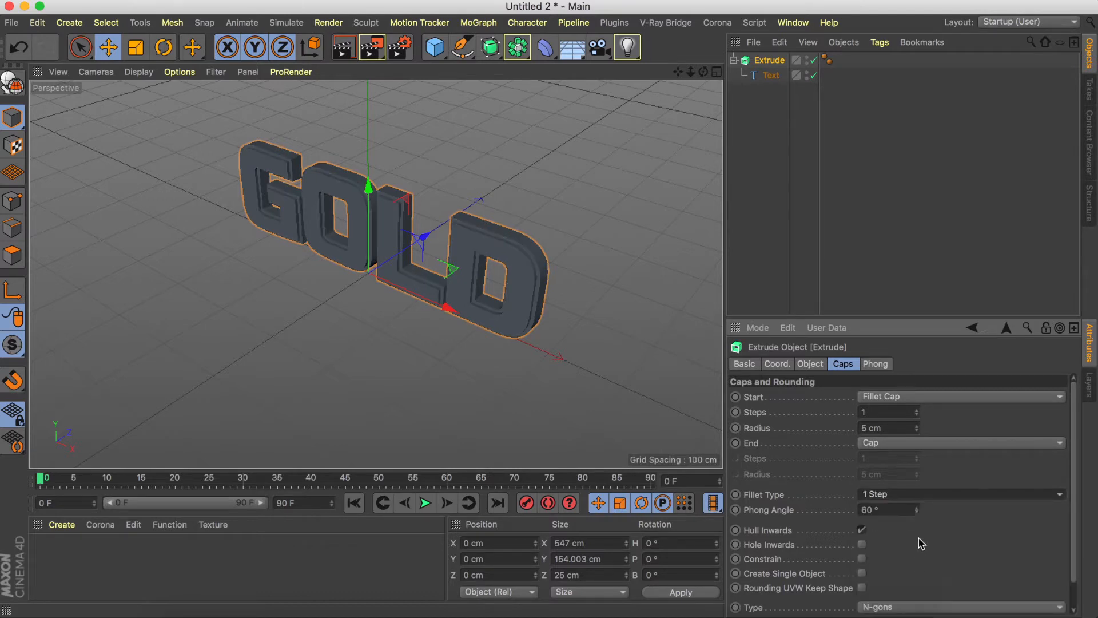
# Set the start cap's fillet radius to 8 cm and enable Constrain on the Extrude object
pyautogui.click(916, 426)
pyautogui.click(916, 427)
pyautogui.click(917, 426)
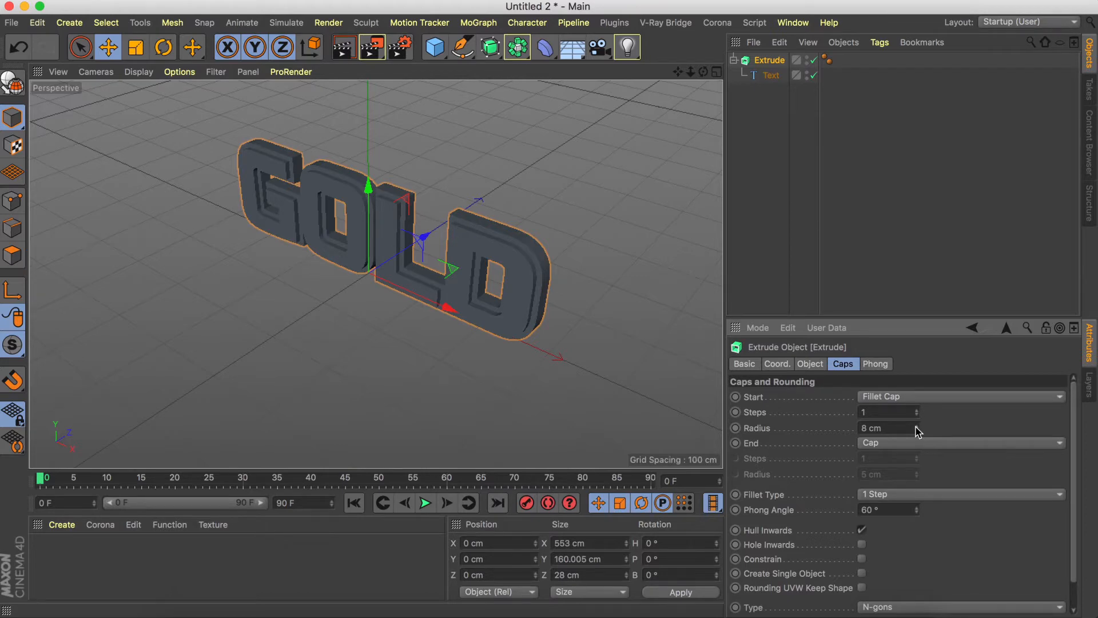
pyautogui.moveTo(704, 73); pyautogui.dragTo(701, 78)
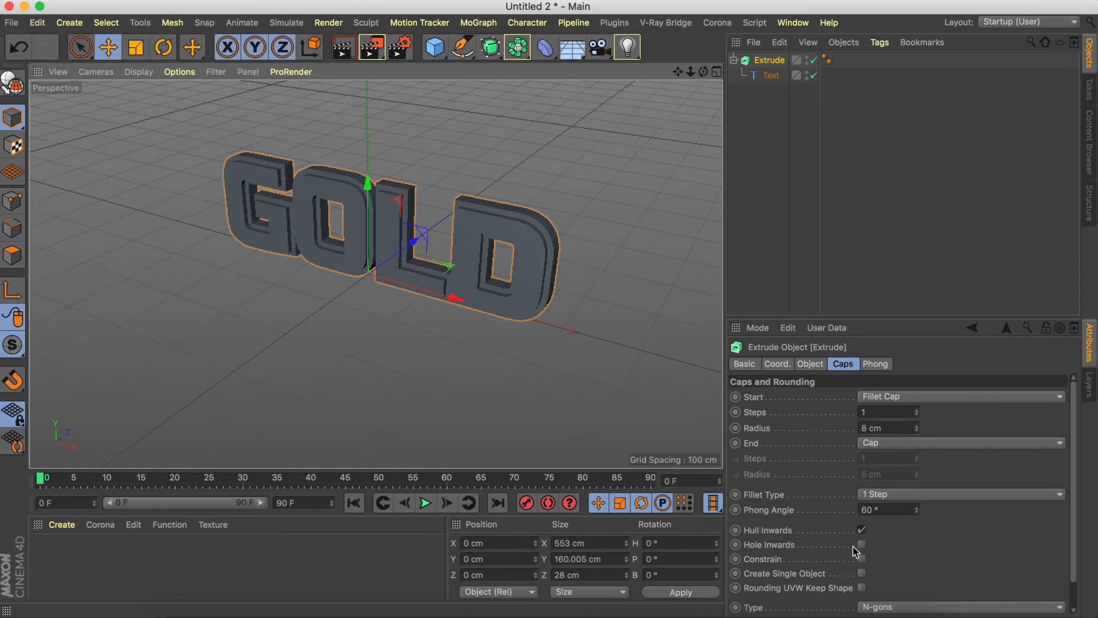
pyautogui.click(863, 559)
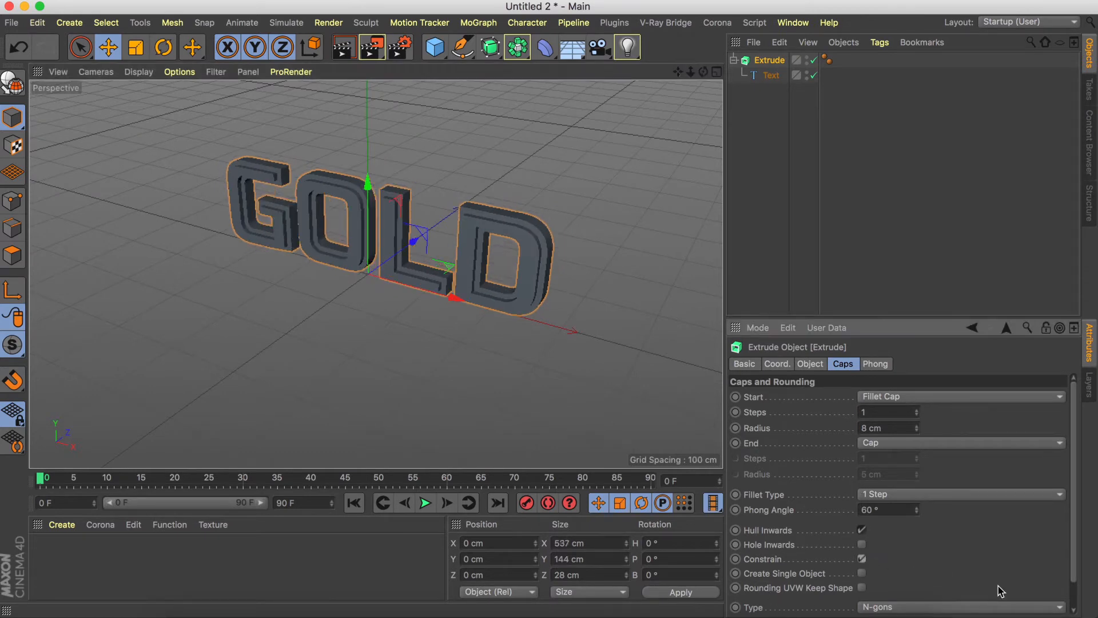
pyautogui.click(862, 559)
pyautogui.moveTo(703, 73); pyautogui.dragTo(703, 72)
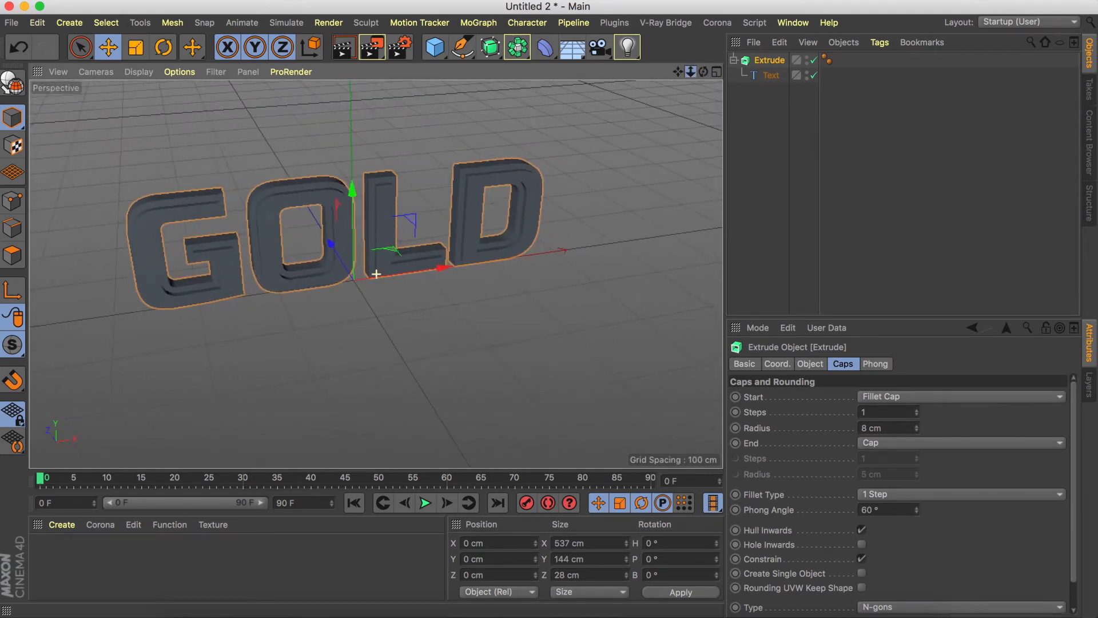
# Add an area light and move it in front of the text to about X -635 cm, Z -342 cm
pyautogui.moveTo(704, 72); pyautogui.dragTo(671, 67)
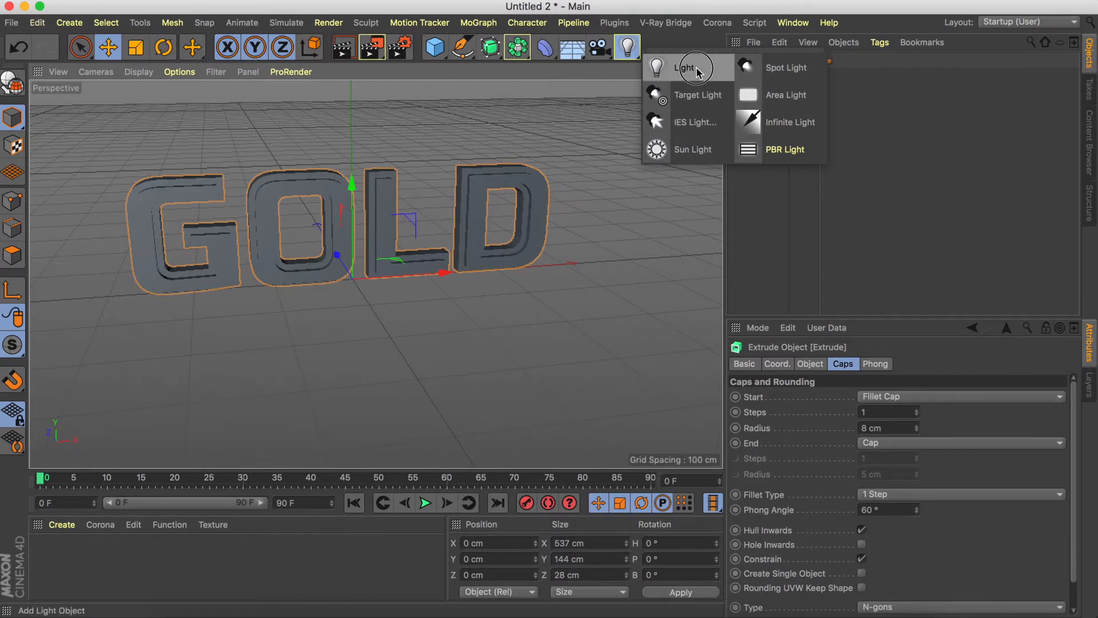
pyautogui.click(697, 68)
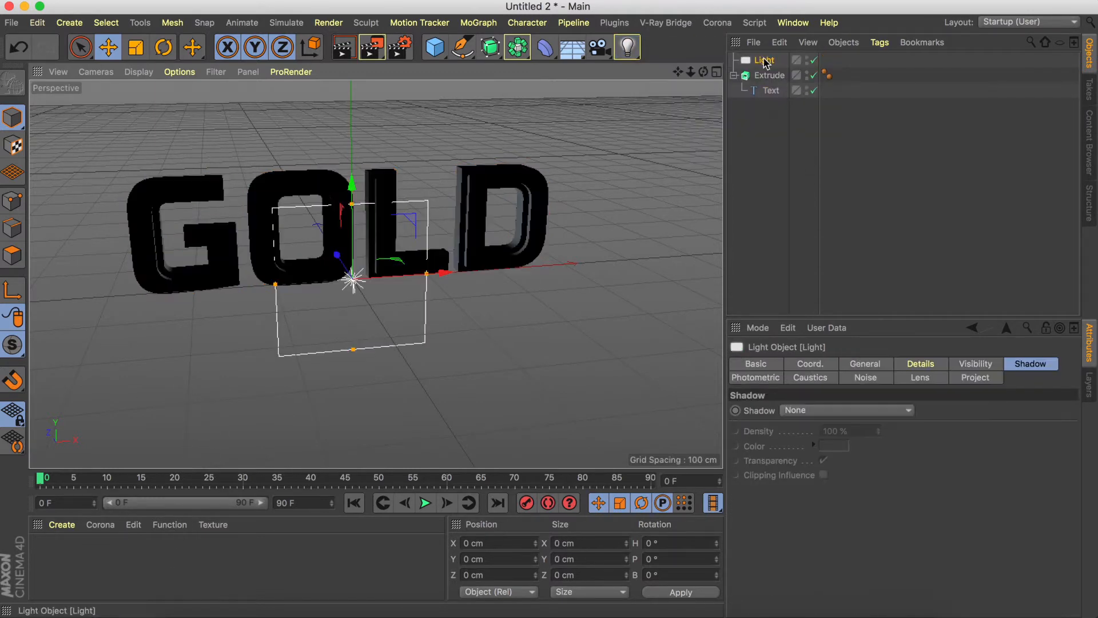
pyautogui.moveTo(704, 71); pyautogui.dragTo(694, 69)
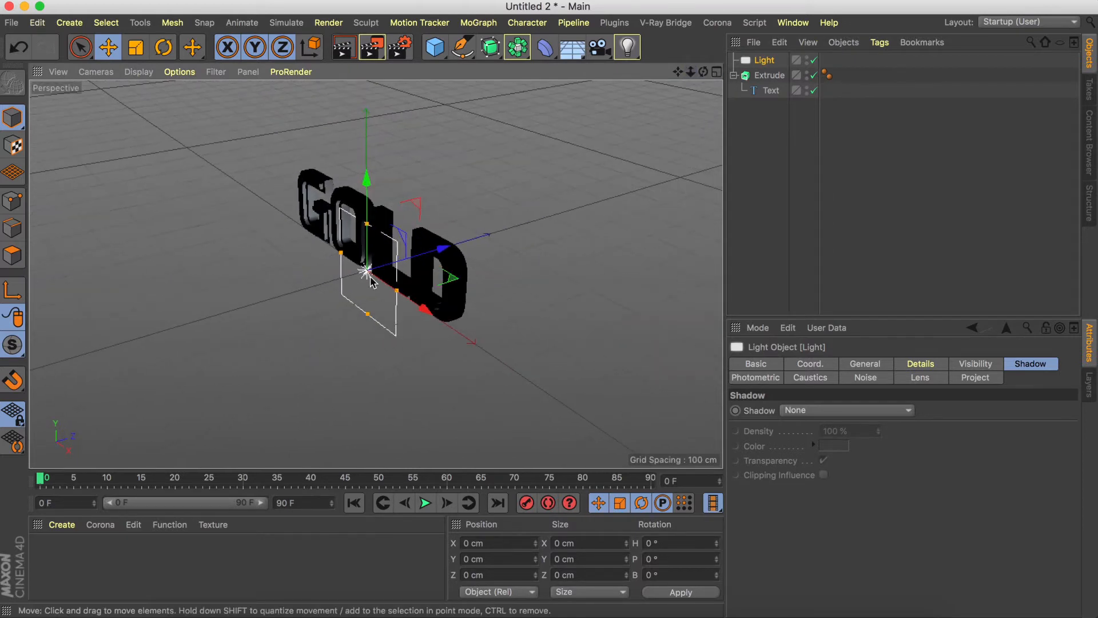
pyautogui.moveTo(447, 246); pyautogui.dragTo(280, 280)
pyautogui.moveTo(237, 361); pyautogui.dragTo(138, 243)
# Rotate the area light toward the text to about H -19°, P -19° and B 16°
pyautogui.press('r')
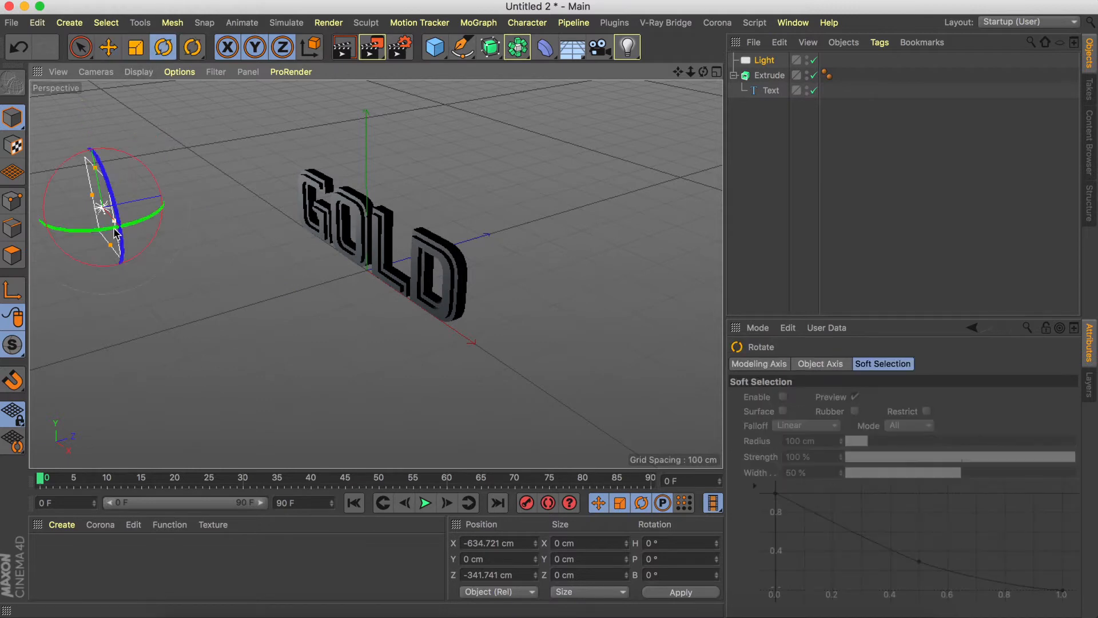
pyautogui.press('super+z')
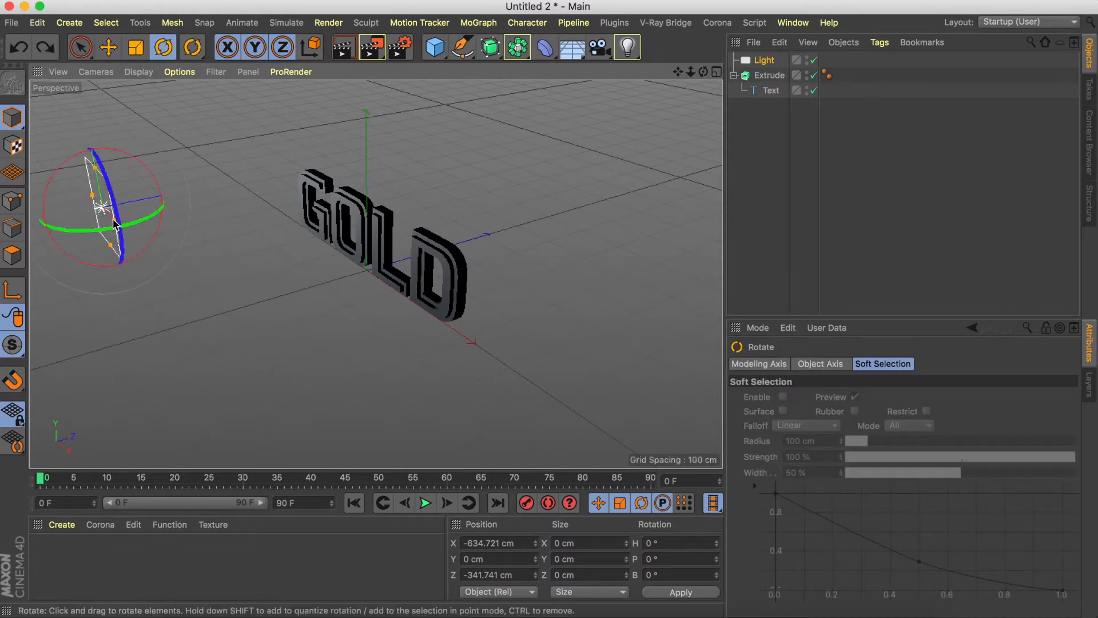
pyautogui.moveTo(138, 226); pyautogui.dragTo(106, 189)
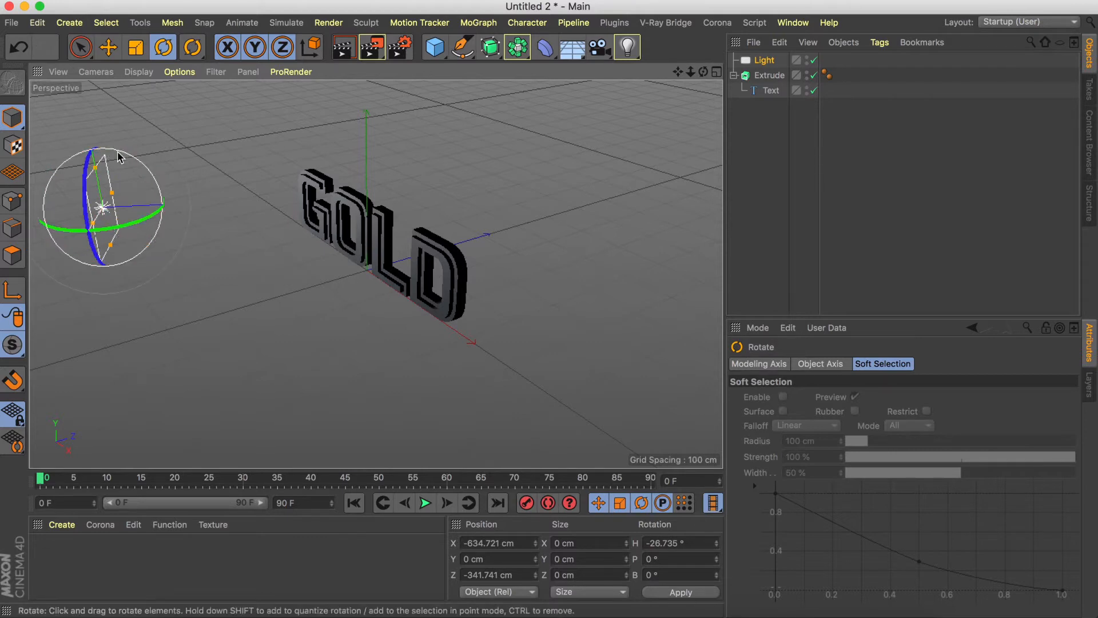
pyautogui.moveTo(133, 156); pyautogui.dragTo(172, 192)
pyautogui.scroll(-3, 466, 100)
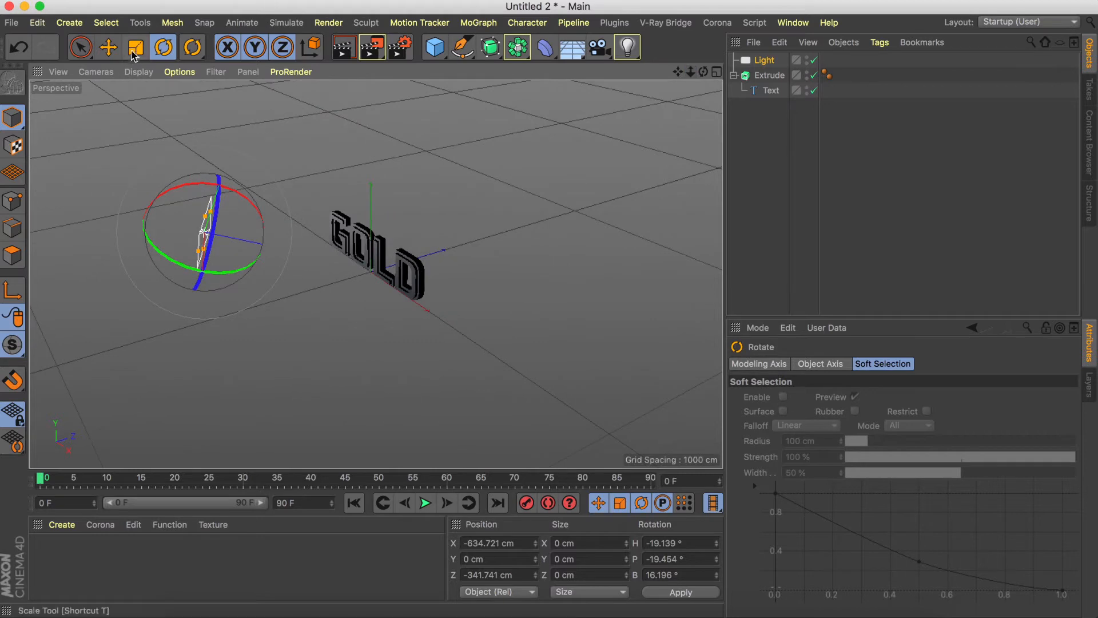
# Move the area light farther from the text to about X -680 cm, Y 45 cm, Z -455 cm
pyautogui.click(110, 49)
pyautogui.moveTo(297, 255); pyautogui.dragTo(262, 246)
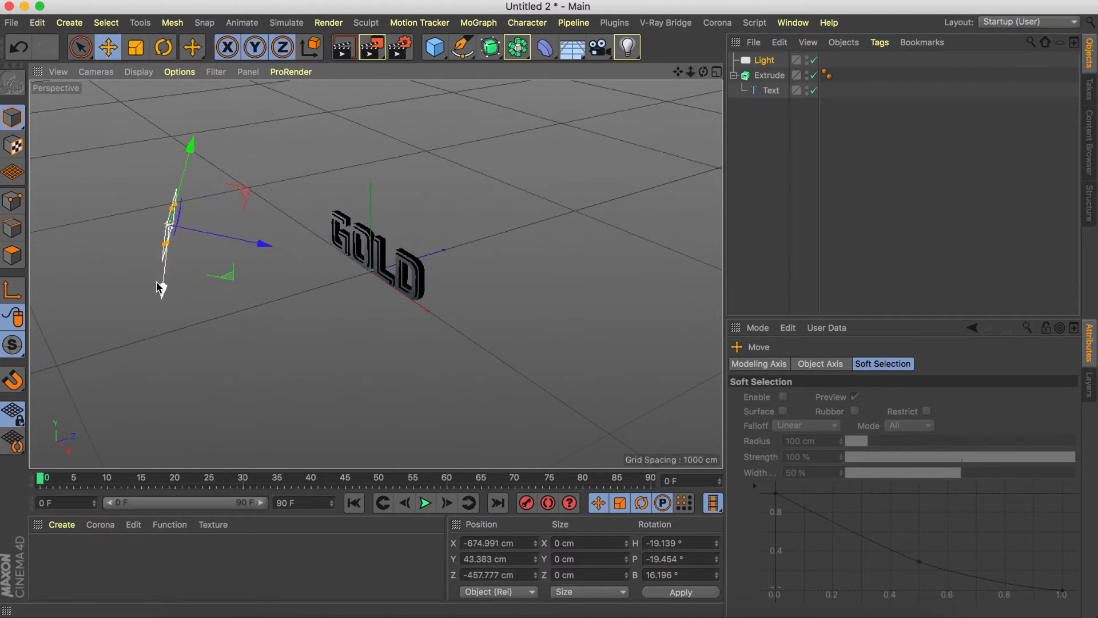
pyautogui.moveTo(161, 287)
pyautogui.mouseDown()
pyautogui.moveTo(164, 253)
pyautogui.moveTo(160, 282)
pyautogui.moveTo(170, 289)
pyautogui.mouseUp()
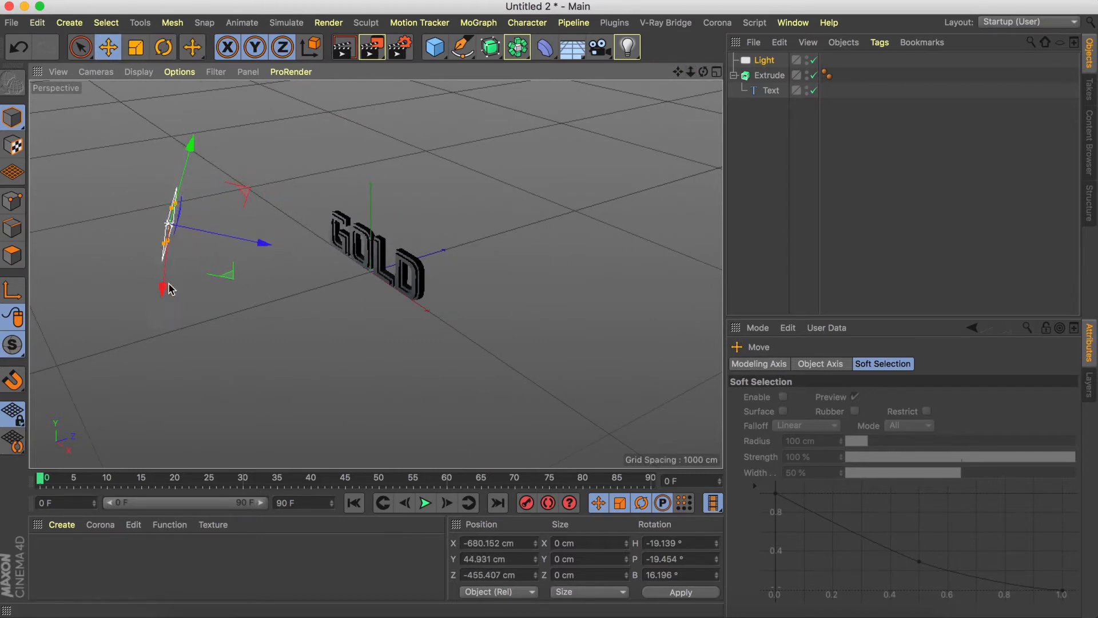
# Add a second area light and move it straight in front of the text to about Z -546 cm
pyautogui.moveTo(632, 53); pyautogui.dragTo(780, 115)
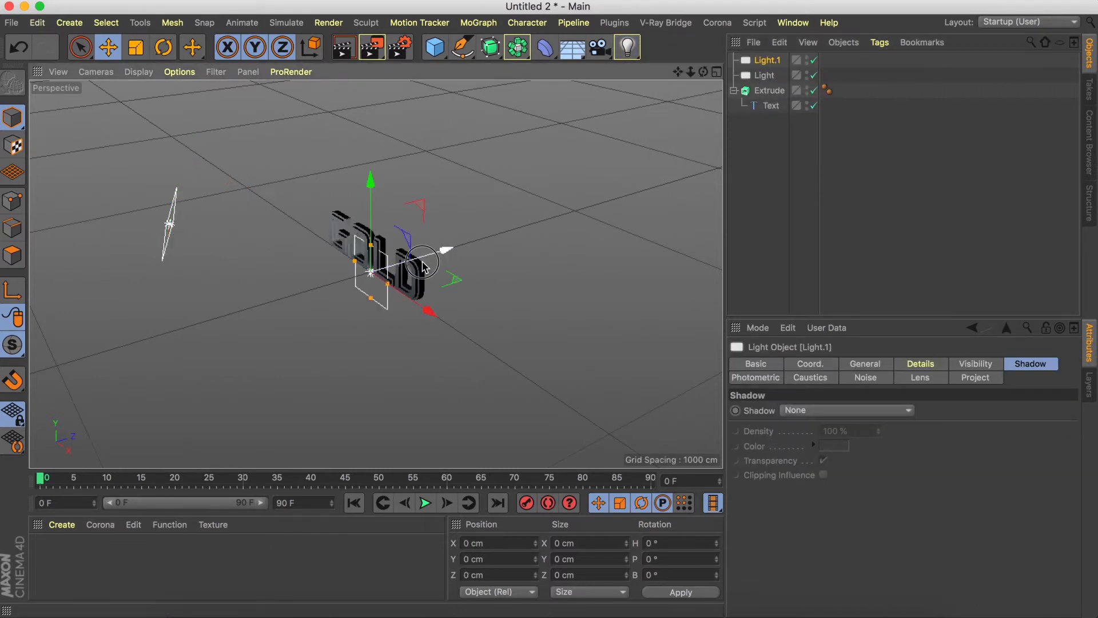
pyautogui.moveTo(445, 250); pyautogui.dragTo(345, 278)
pyautogui.moveTo(705, 72); pyautogui.dragTo(299, 76)
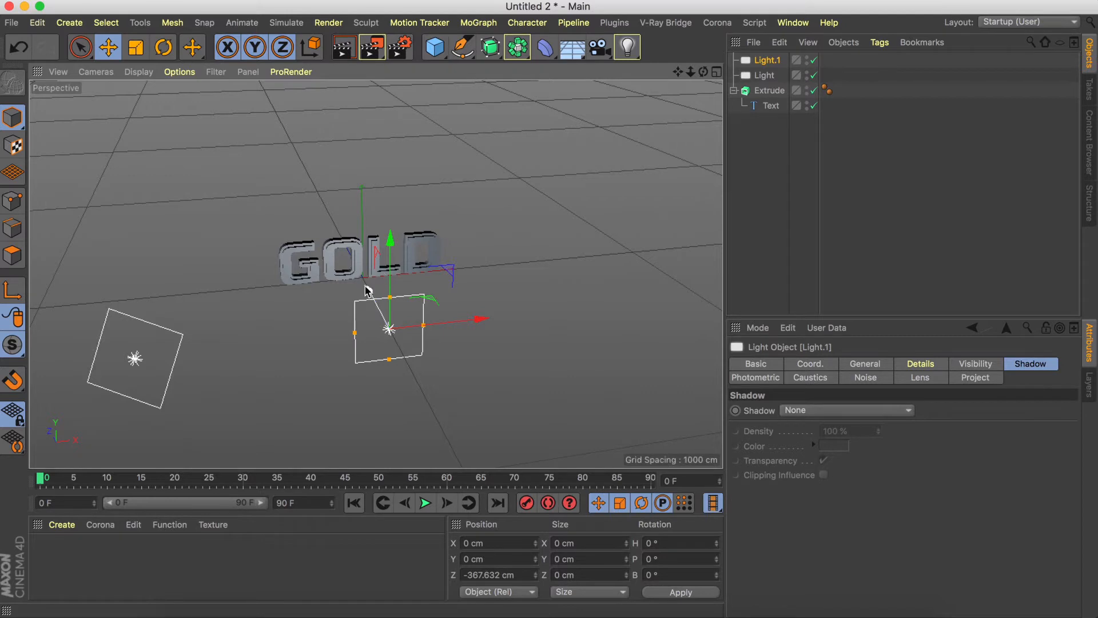
pyautogui.moveTo(369, 291); pyautogui.dragTo(385, 318)
# Rotate the second area light to about H 46° and P -22°
pyautogui.click(163, 48)
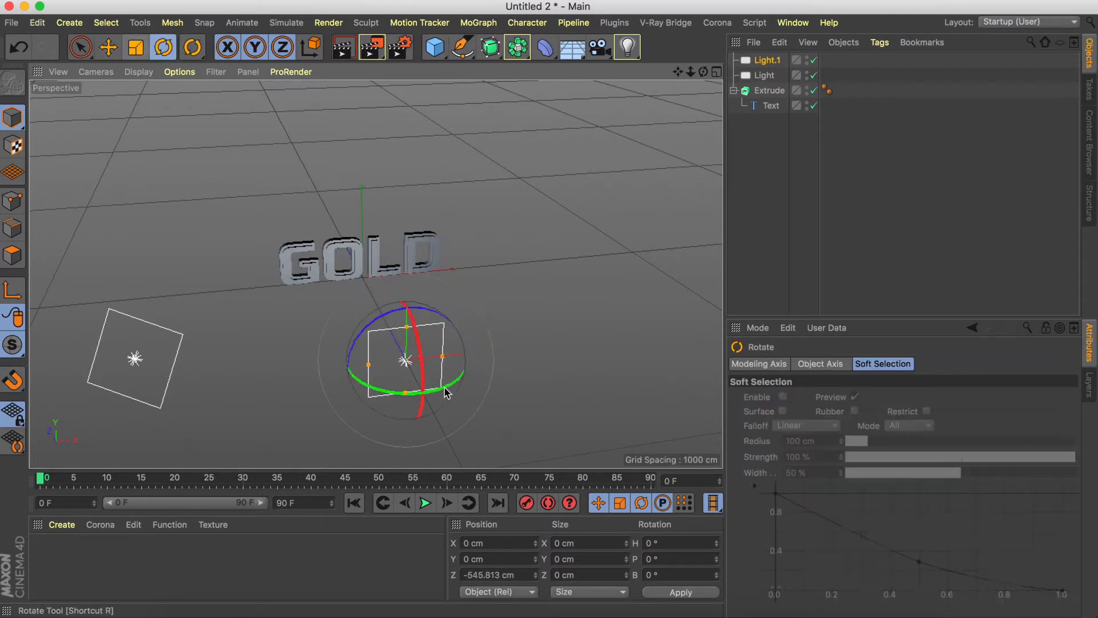
pyautogui.moveTo(441, 393); pyautogui.dragTo(431, 337)
pyautogui.click(81, 48)
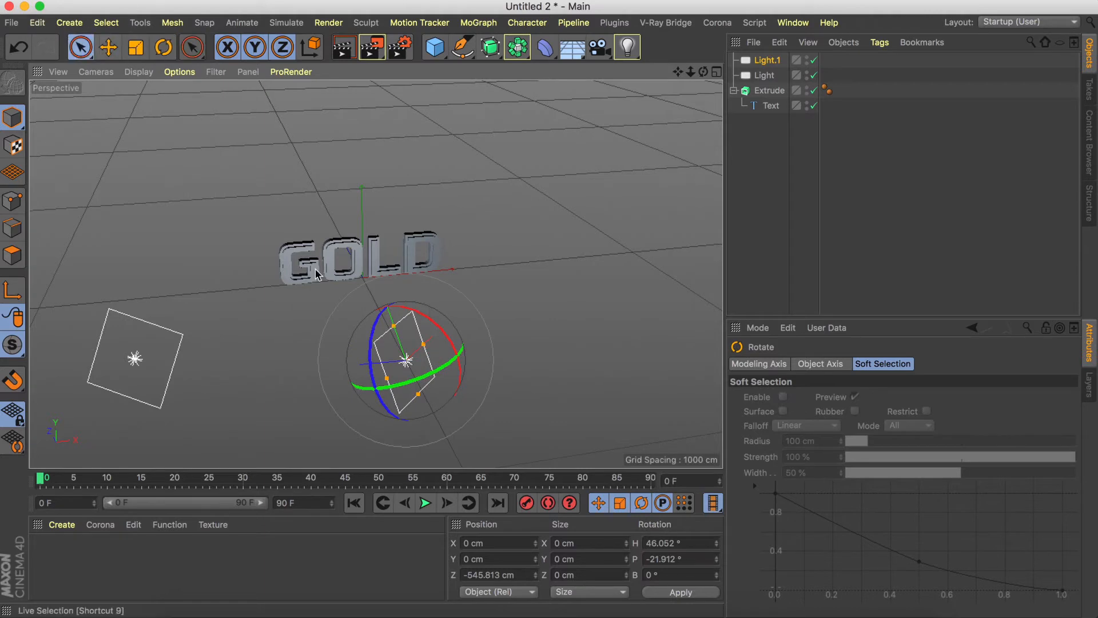
# Move the second area light along the world axes to about X 189 cm, Y 167 cm and Z -322 cm
pyautogui.click(310, 48)
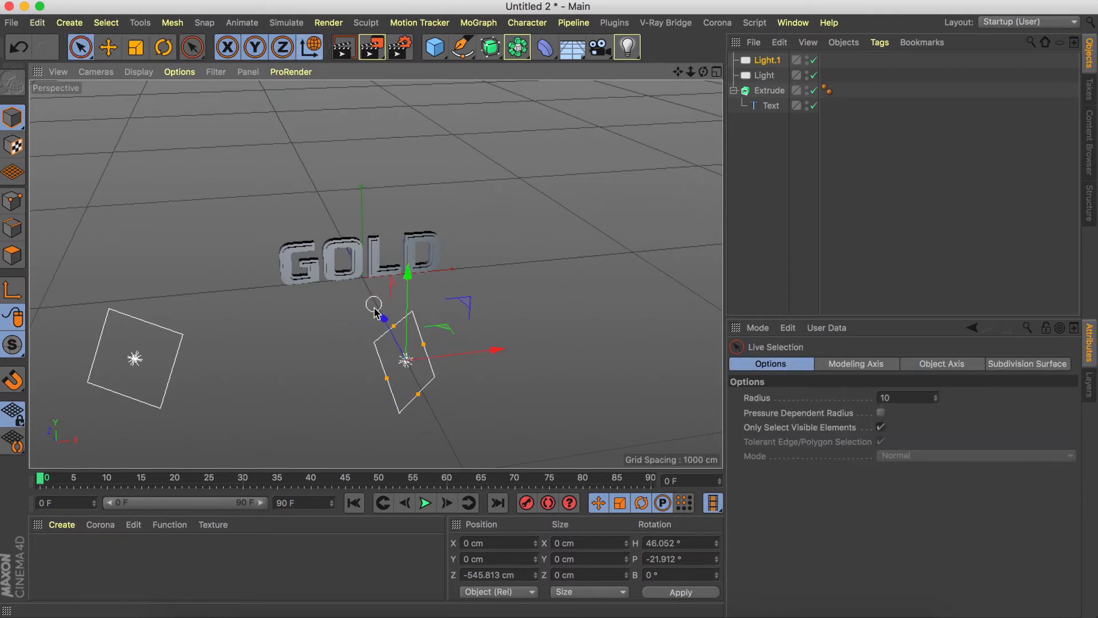
pyautogui.moveTo(498, 351); pyautogui.dragTo(666, 288)
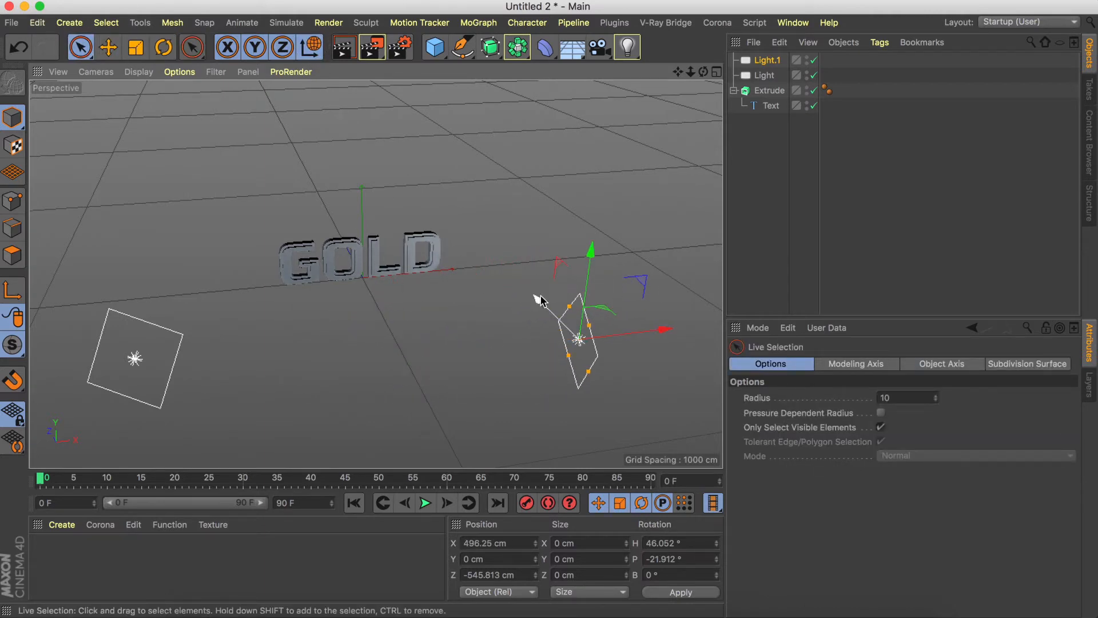
pyautogui.moveTo(537, 300); pyautogui.dragTo(506, 263)
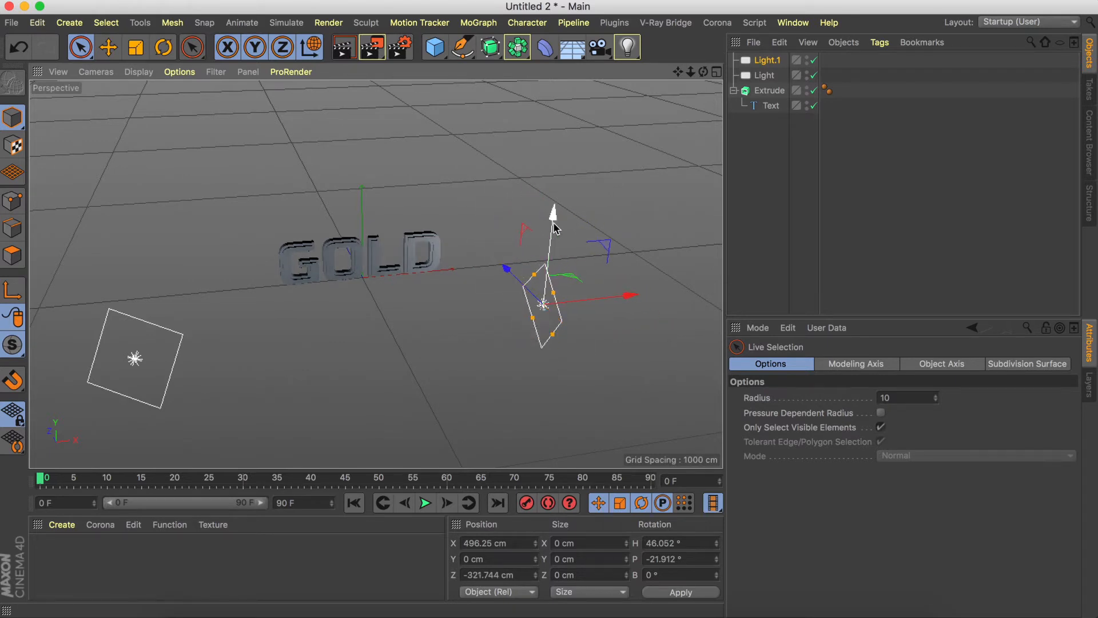
pyautogui.moveTo(551, 211); pyautogui.dragTo(559, 152)
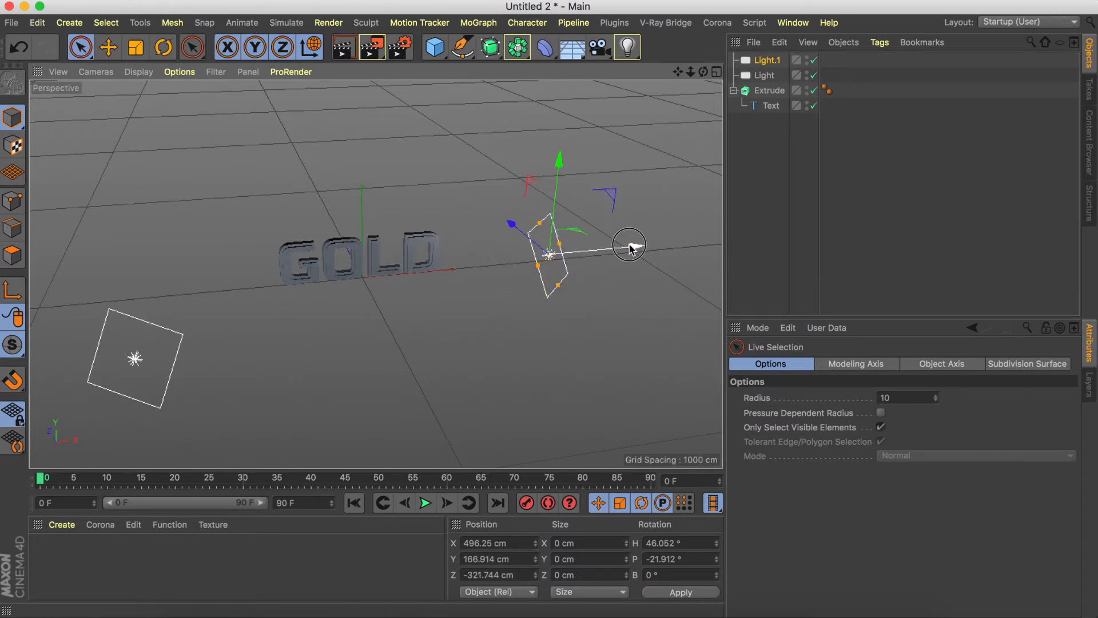
pyautogui.moveTo(633, 246); pyautogui.dragTo(527, 276)
pyautogui.click(310, 47)
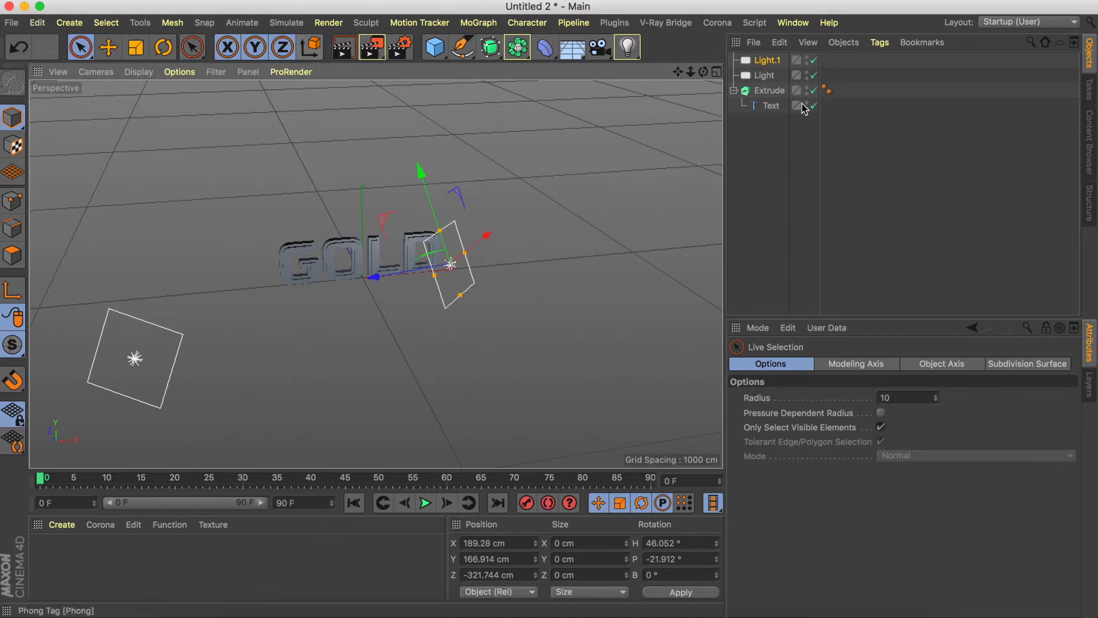
# Add a camera from a close, angled view of the GOLD text and look through it
pyautogui.moveTo(691, 72); pyautogui.dragTo(736, 45)
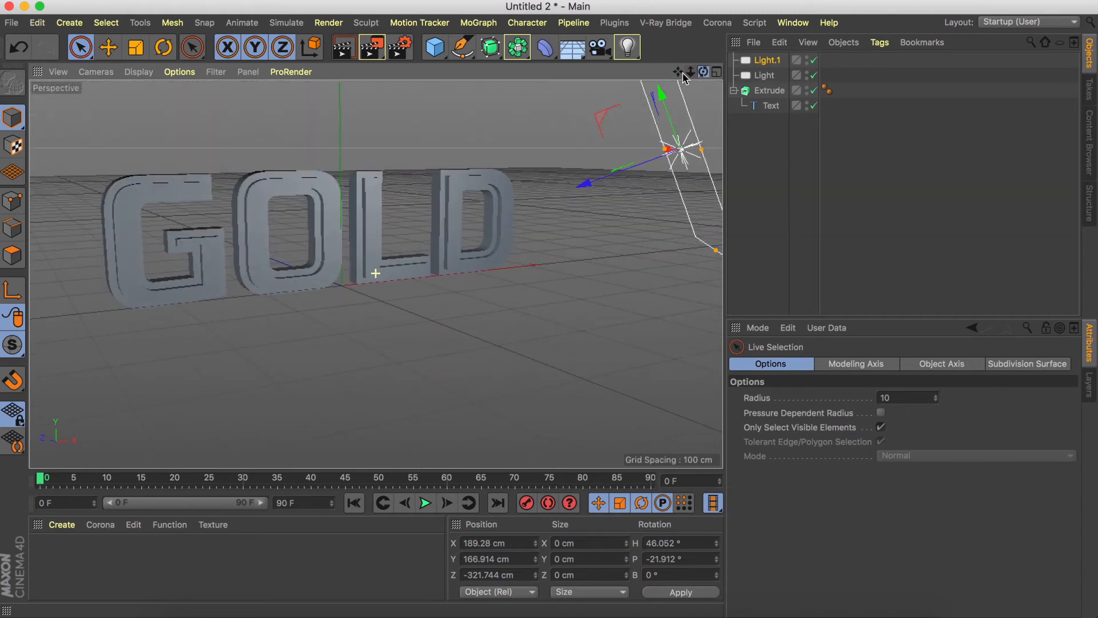
pyautogui.moveTo(600, 47); pyautogui.dragTo(641, 66)
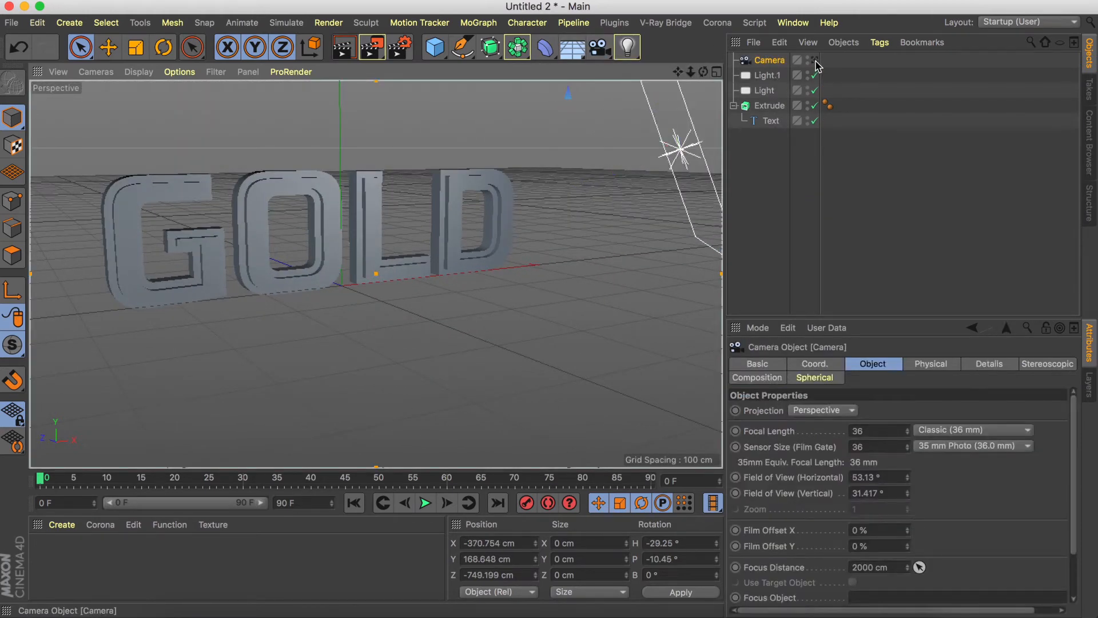
pyautogui.click(815, 60)
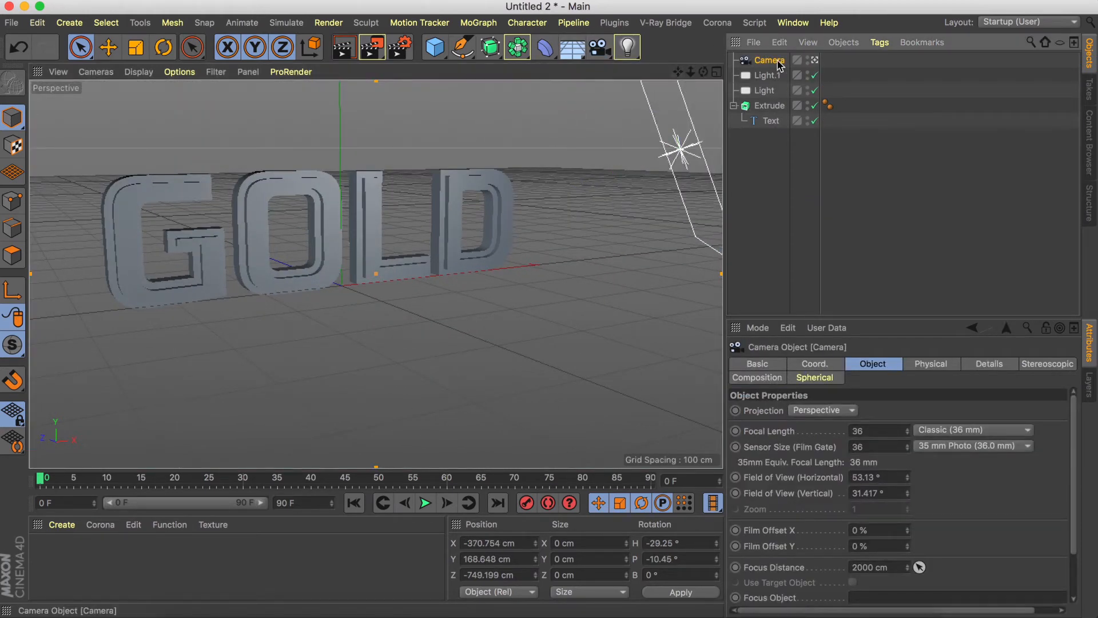
# Reset the camera's position and rotation to 0 on all axes
pyautogui.click(828, 363)
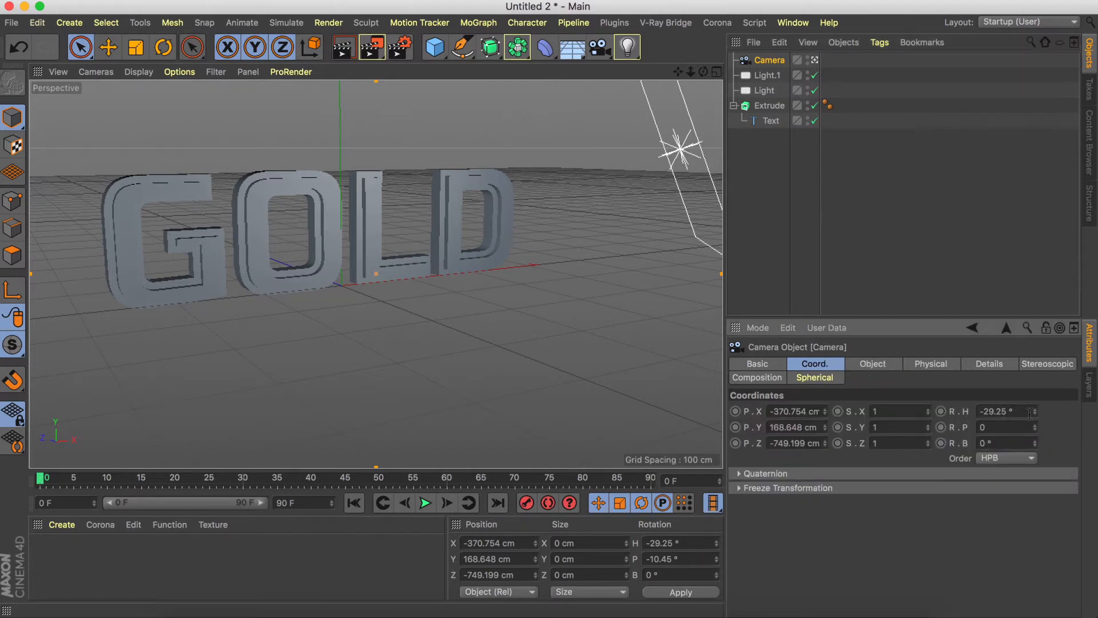
pyautogui.moveTo(1030, 413); pyautogui.dragTo(899, 422)
pyautogui.write('0')
pyautogui.click(894, 488)
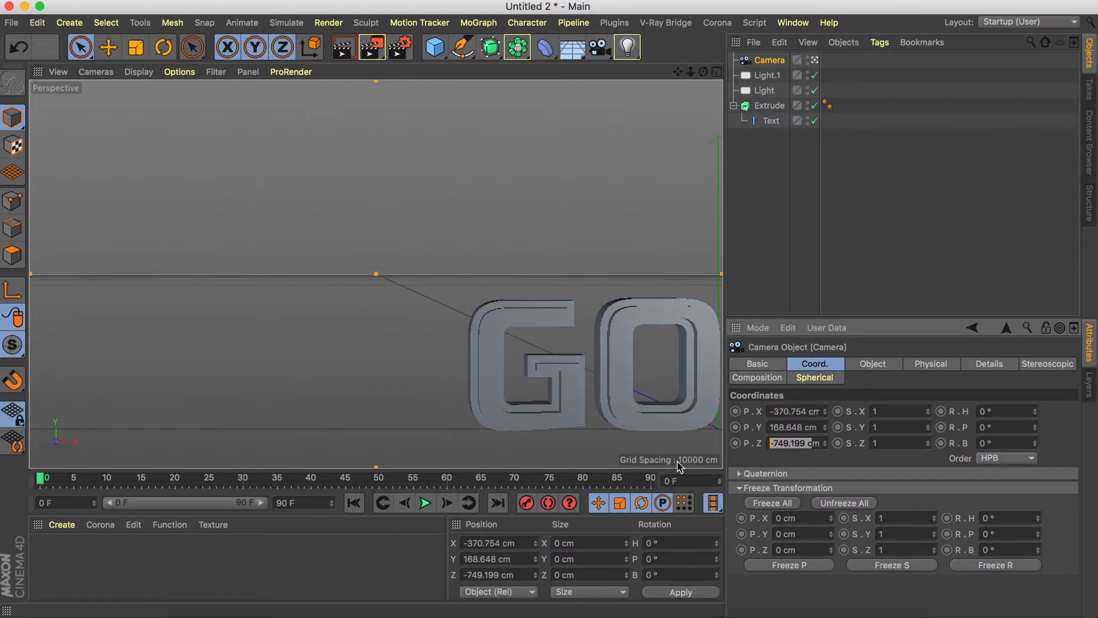
pyautogui.write('0')
pyautogui.moveTo(808, 427); pyautogui.dragTo(769, 410)
pyautogui.write('0')
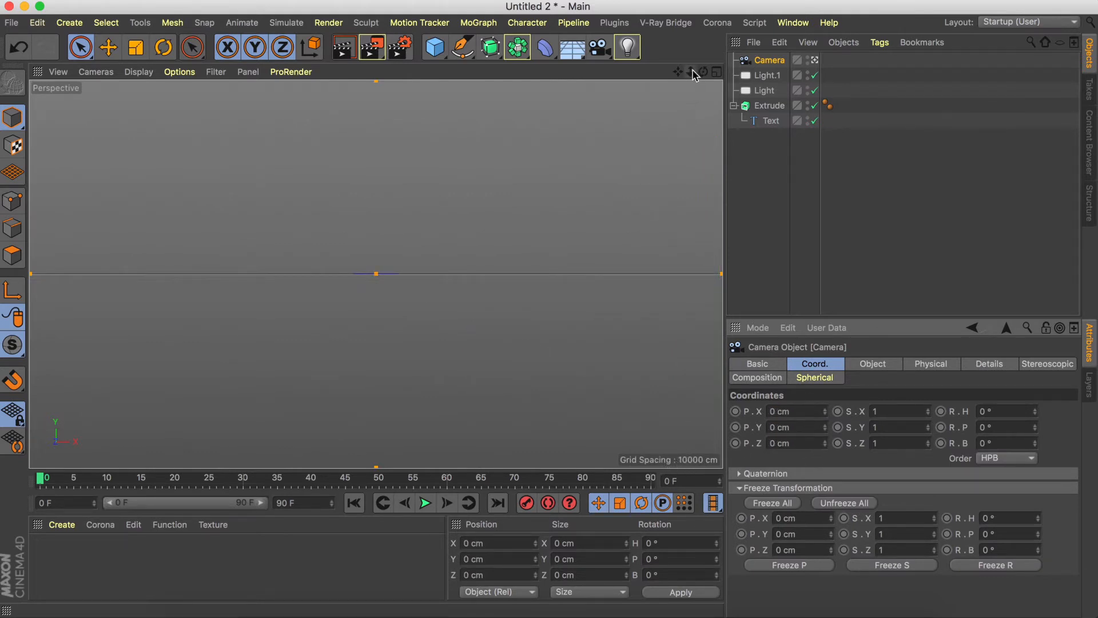
# Frame the text with the camera at about X -201, Y 208, Z -791 cm, H -14°, P -10°, and add a Protection tag to it
pyautogui.moveTo(691, 71); pyautogui.dragTo(676, 122)
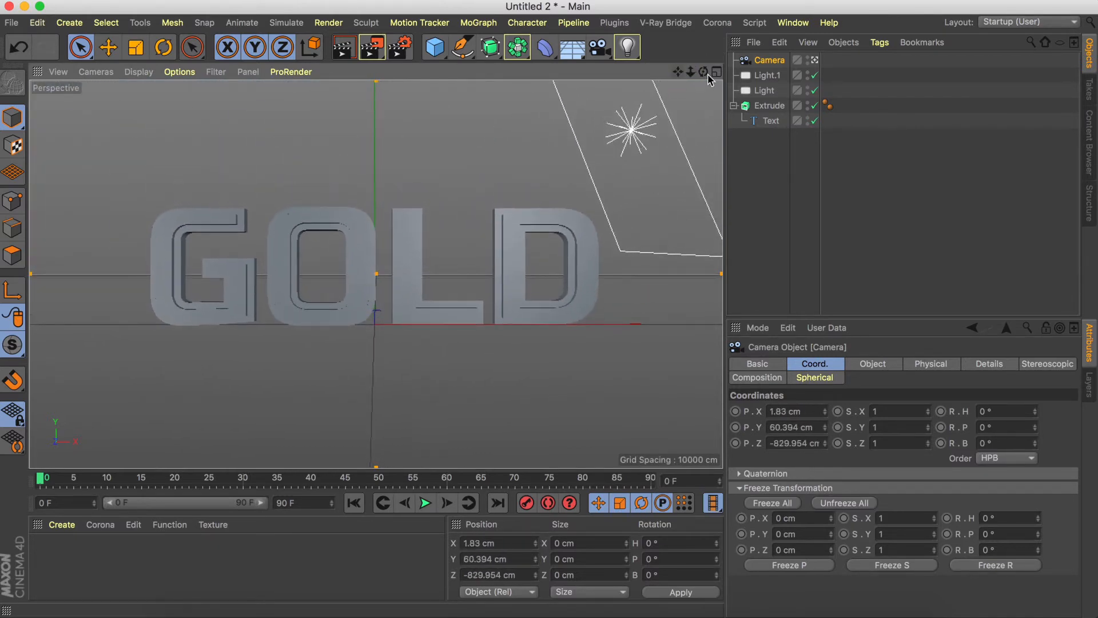
pyautogui.moveTo(704, 72); pyautogui.dragTo(733, 61)
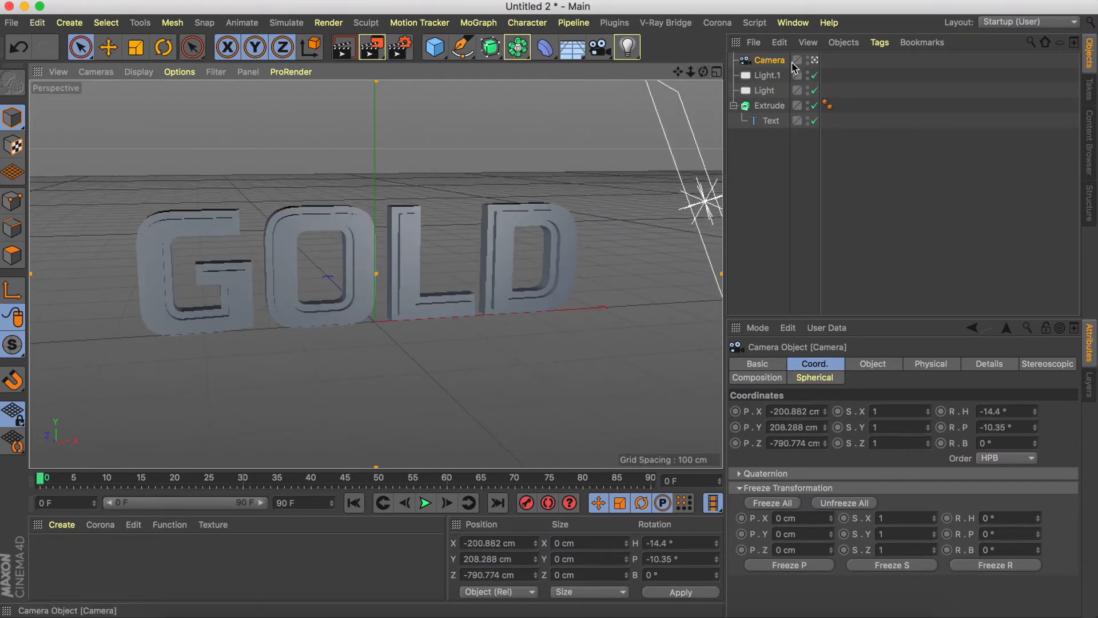
pyautogui.rightClick(756, 64)
pyautogui.moveTo(828, 17)
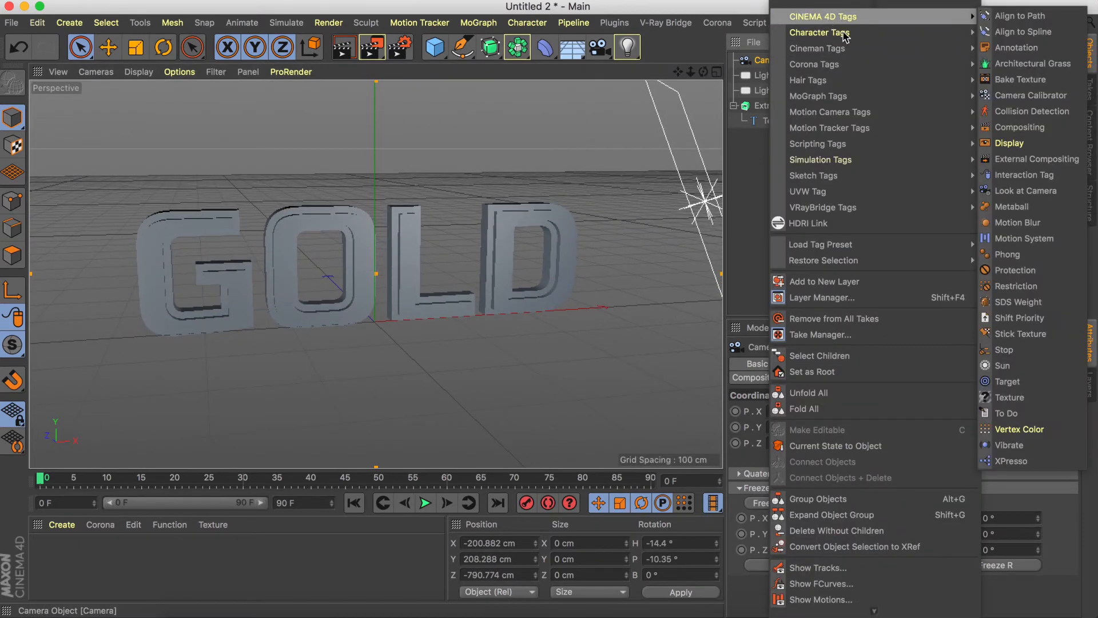
pyautogui.click(1016, 270)
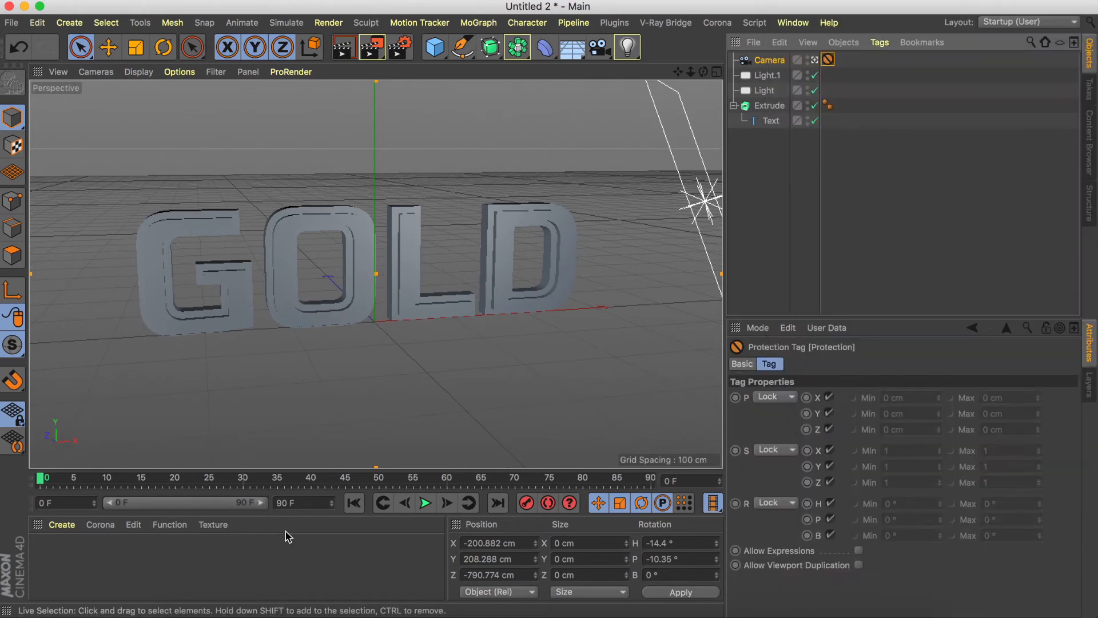
# Create a new material and apply it to the Extrude object
pyautogui.doubleClick(64, 561)
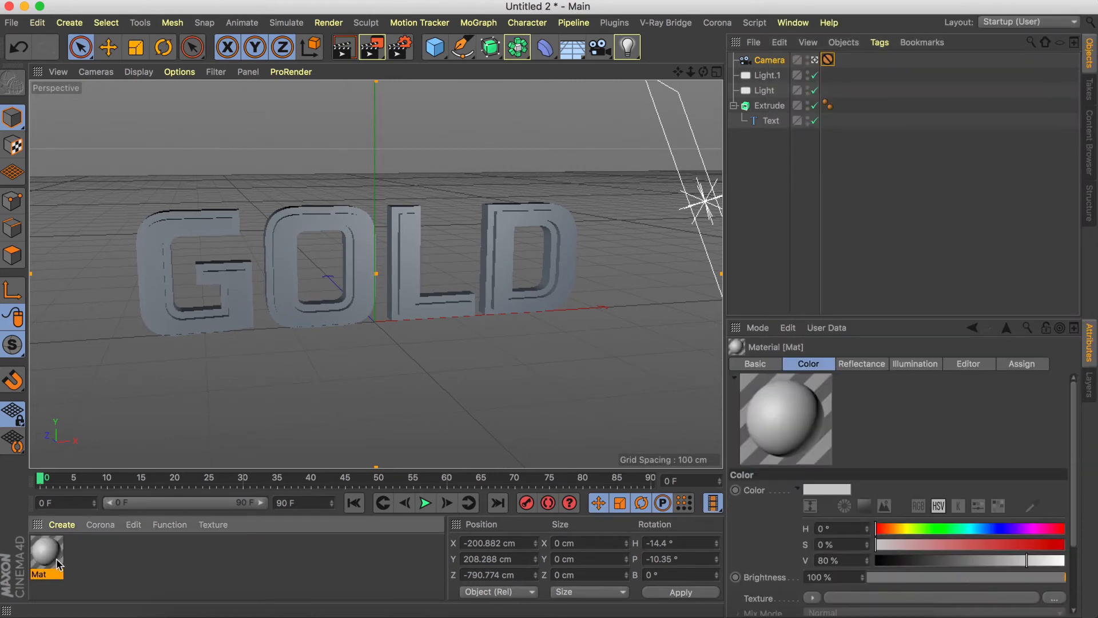
pyautogui.moveTo(741, 34); pyautogui.dragTo(769, 109)
pyautogui.click(768, 107)
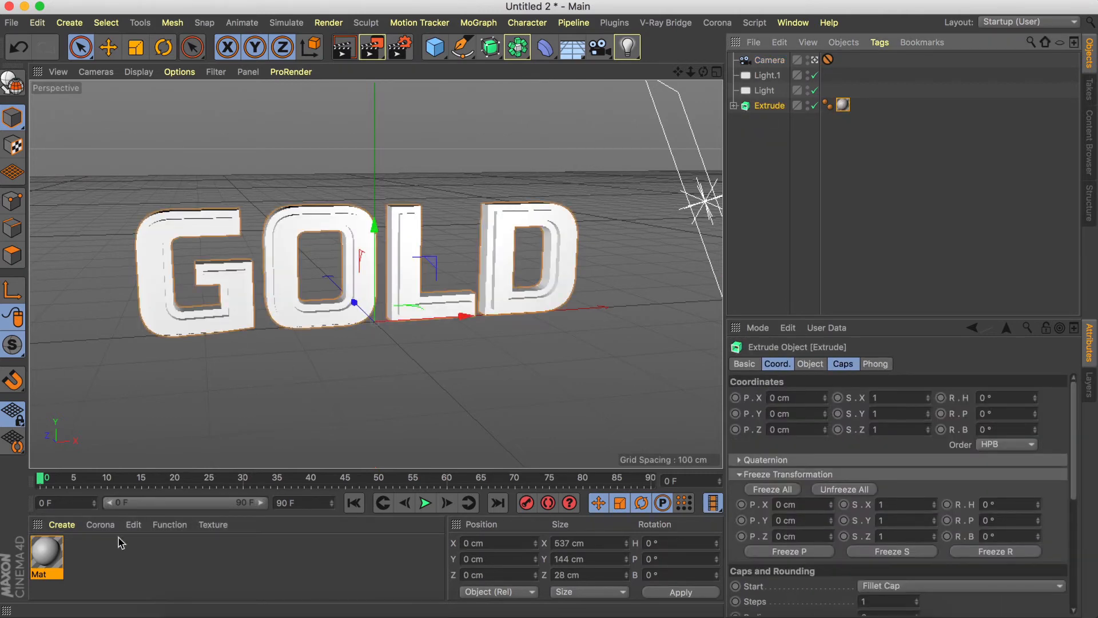
# Disable the text material's Color channel and set its reflectance layer to type GGX with Average attenuation
pyautogui.doubleClick(38, 560)
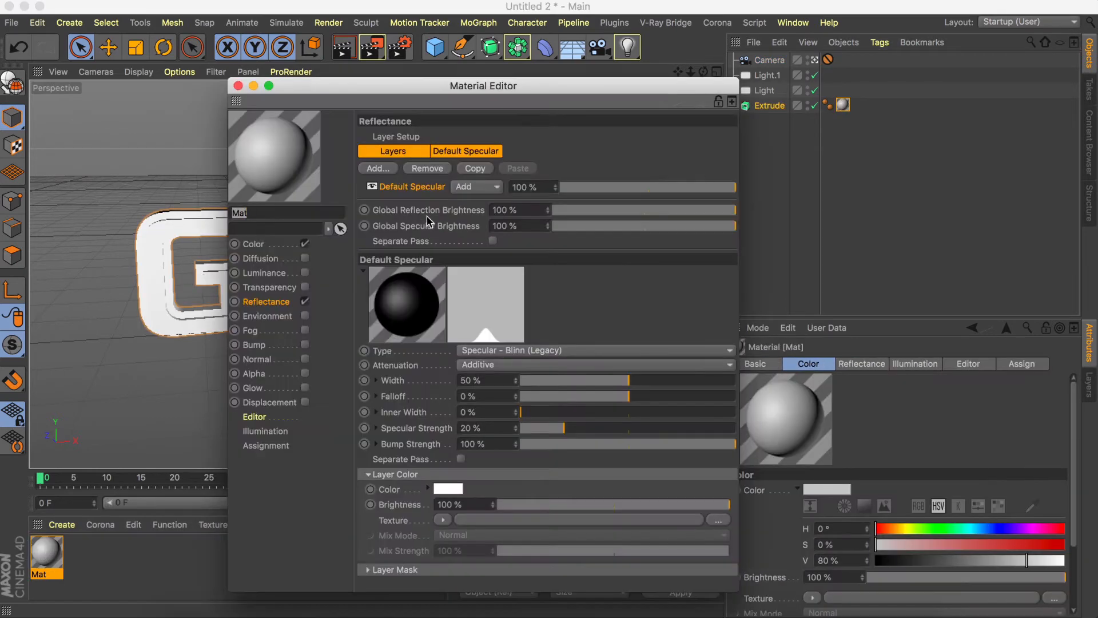
pyautogui.click(306, 249)
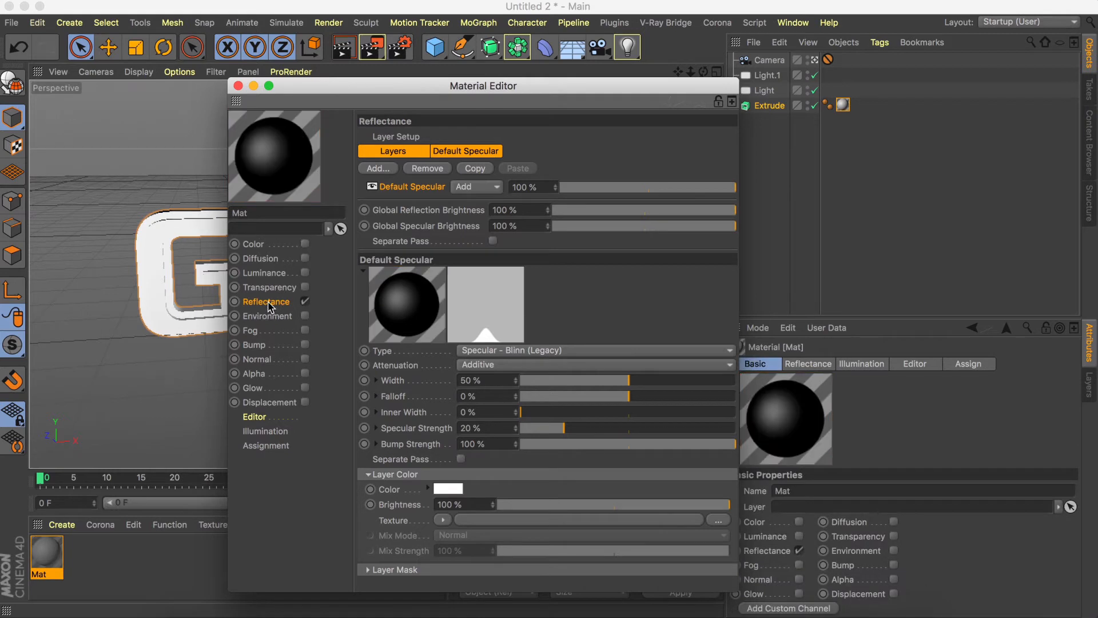
pyautogui.click(500, 350)
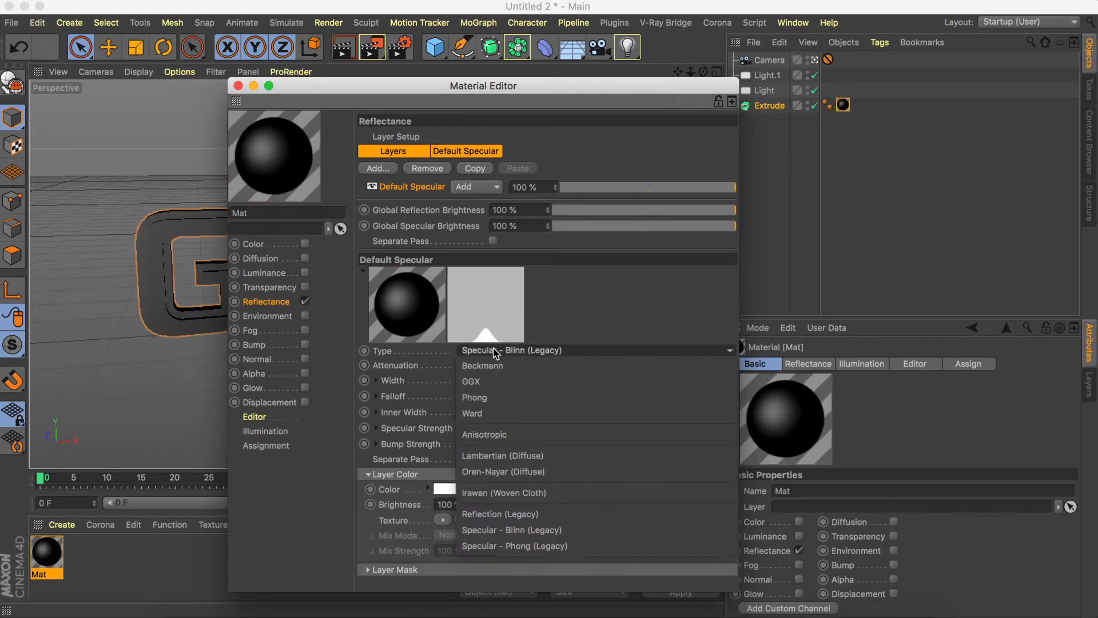
pyautogui.click(500, 380)
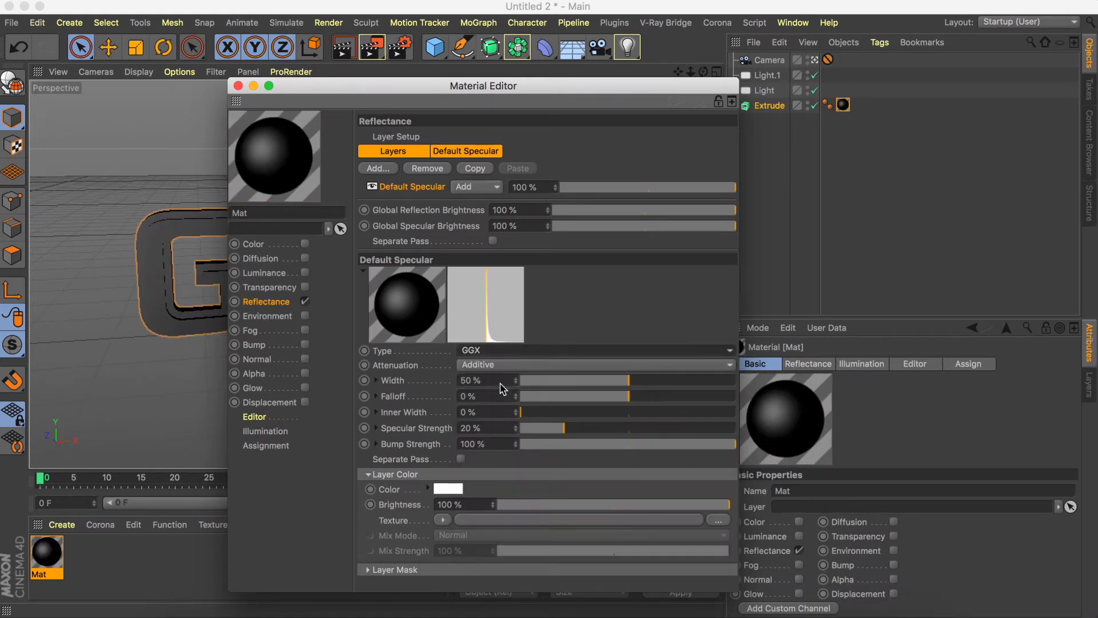
pyautogui.click(476, 364)
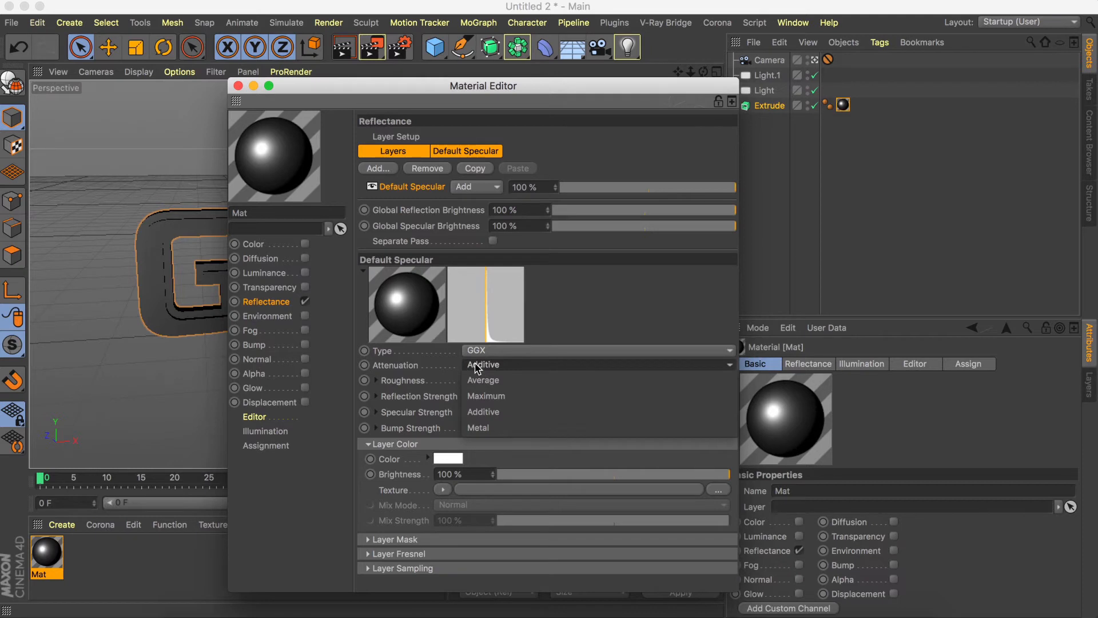
pyautogui.click(487, 380)
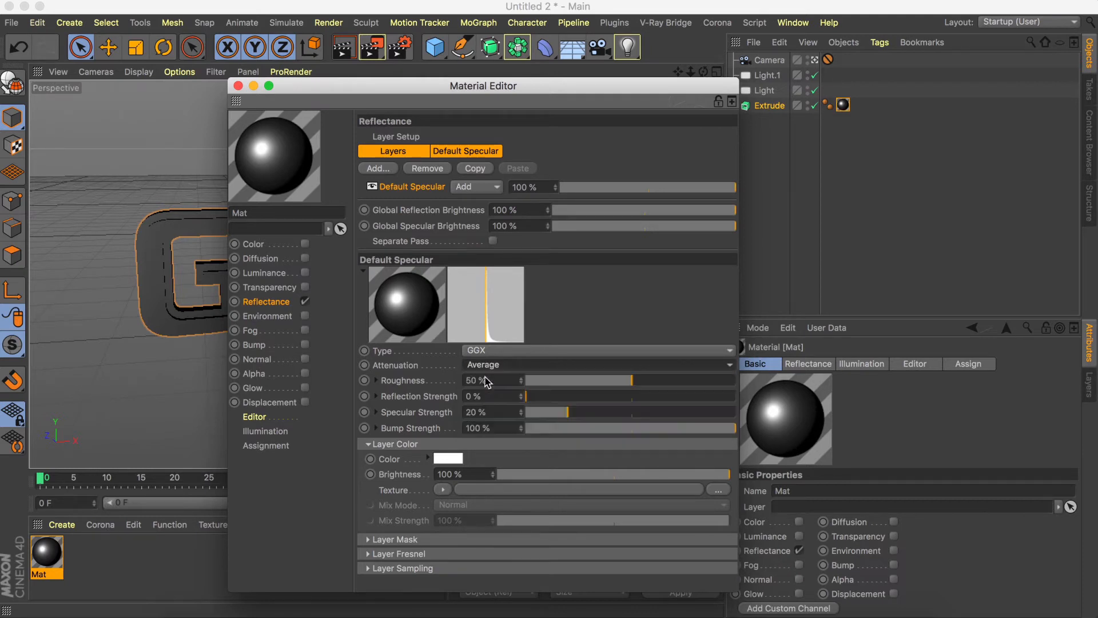
# Set the reflectance layer's Fresnel to Conductor with the Gold preset
pyautogui.click(369, 554)
pyautogui.scroll(-3, 463, 582)
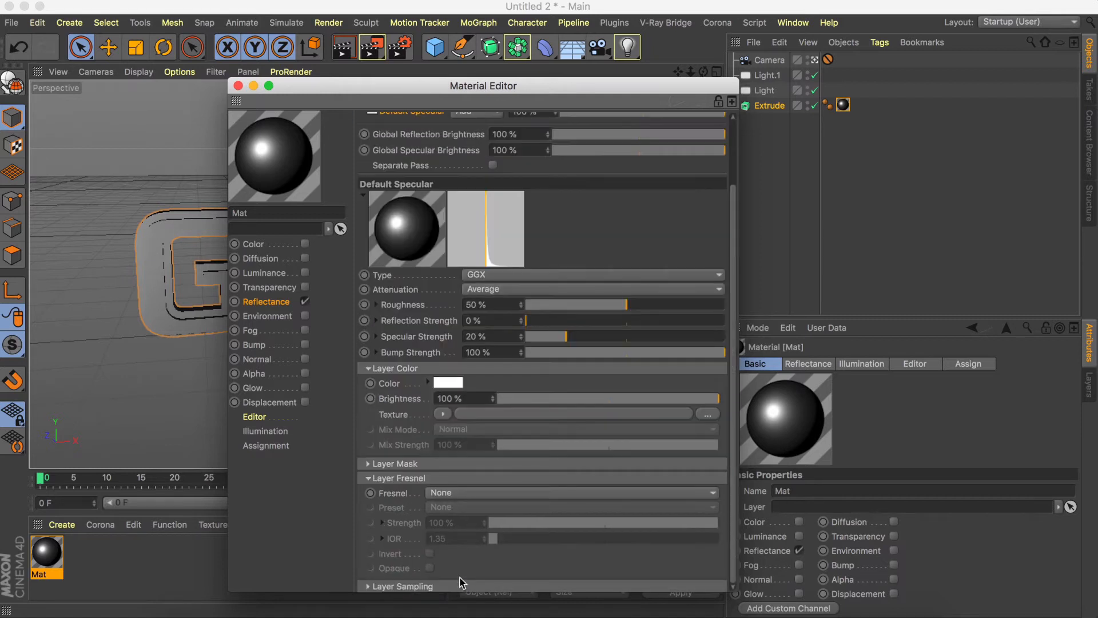
pyautogui.click(447, 495)
pyautogui.click(458, 564)
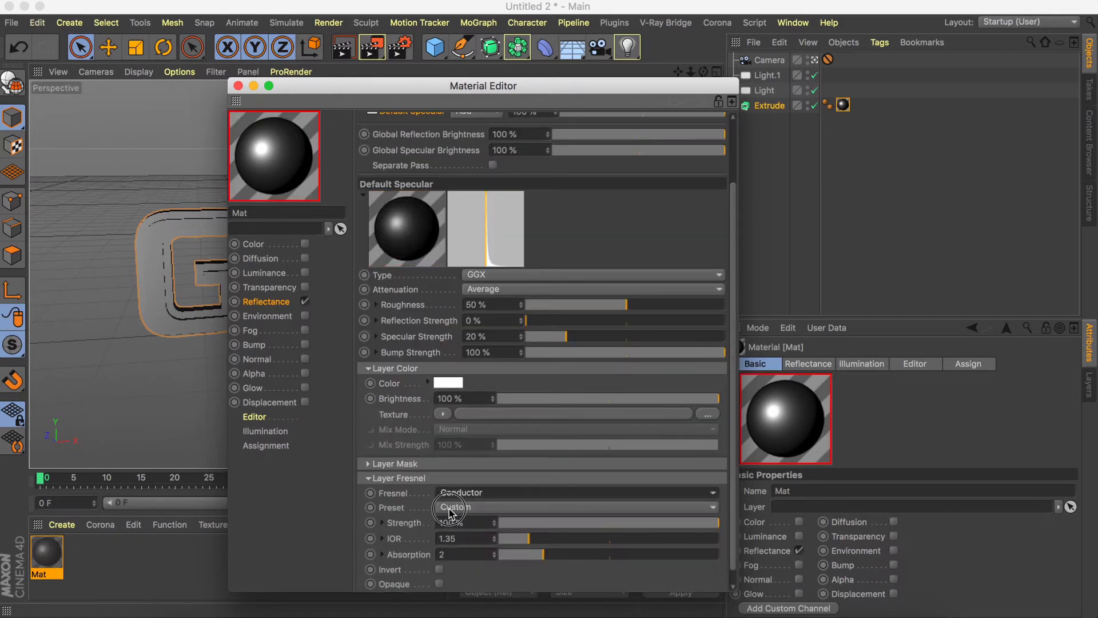
pyautogui.click(452, 508)
pyautogui.click(488, 191)
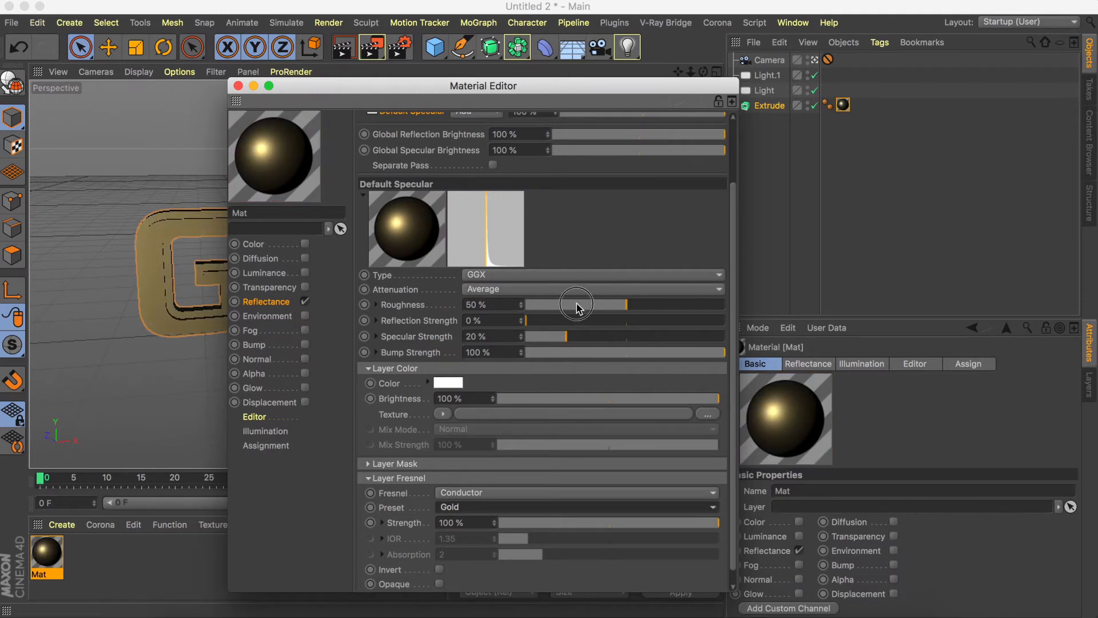
# Set the gold material's Reflection Strength to 74 % and Roughness to 1 %, and render the view
pyautogui.moveTo(577, 308); pyautogui.dragTo(675, 319)
pyautogui.click(529, 305)
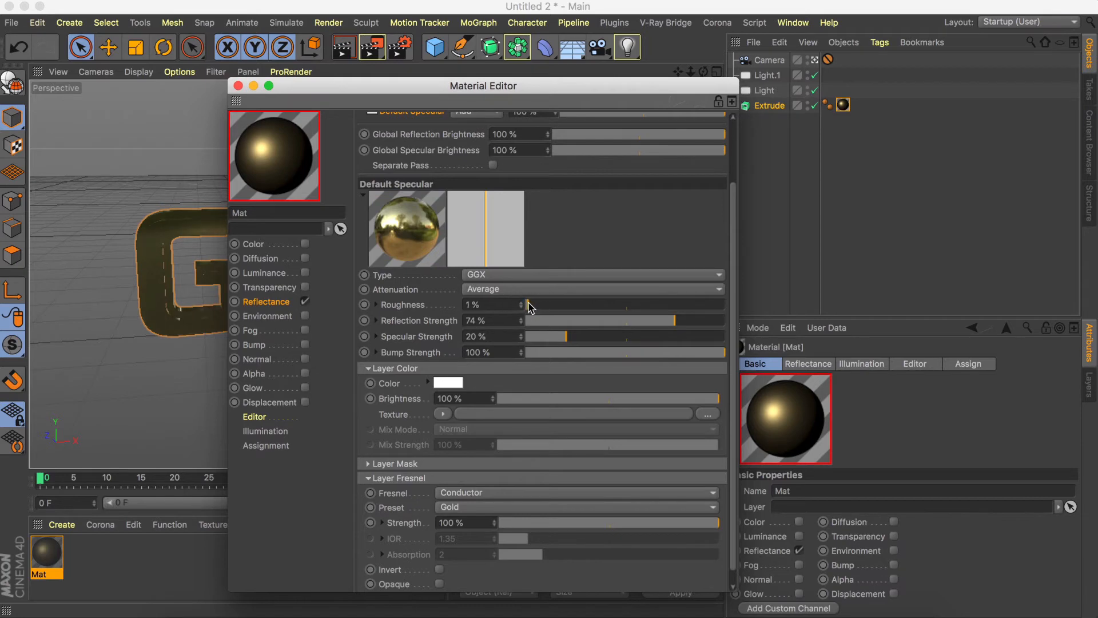
pyautogui.click(238, 85)
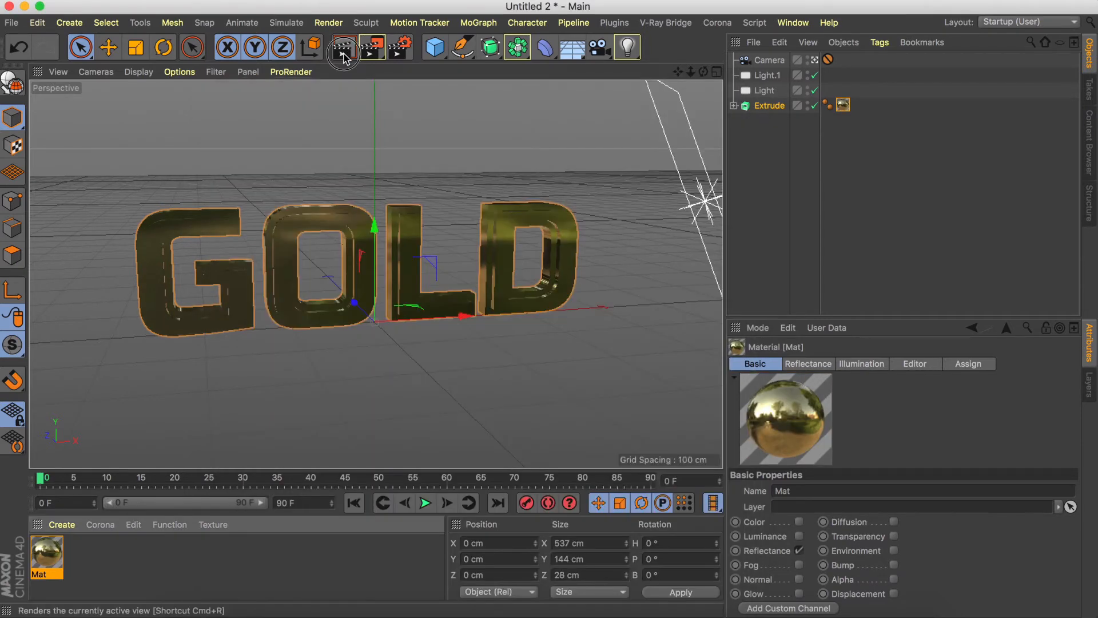
pyautogui.click(343, 55)
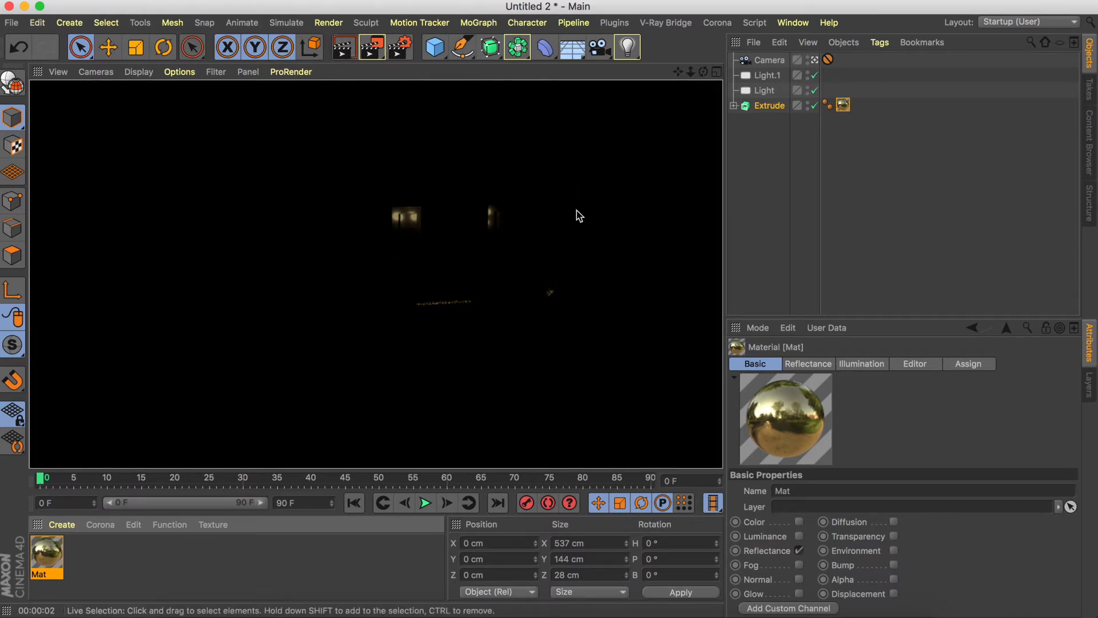
# Add a Sky object and apply a newly created material to it
pyautogui.moveTo(572, 55); pyautogui.dragTo(607, 93)
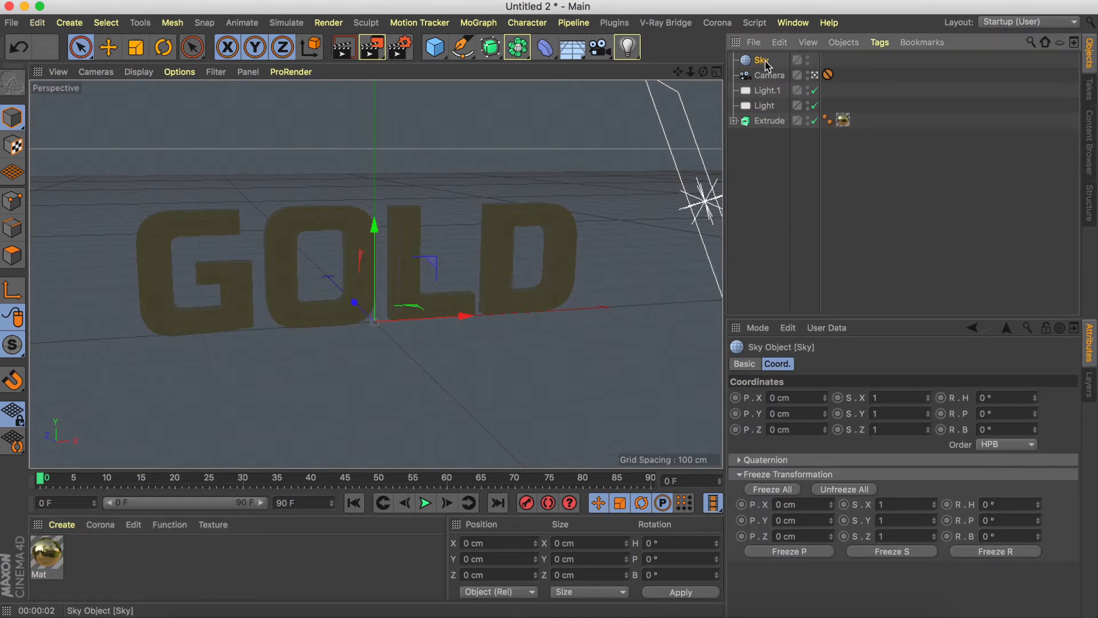
pyautogui.doubleClick(106, 563)
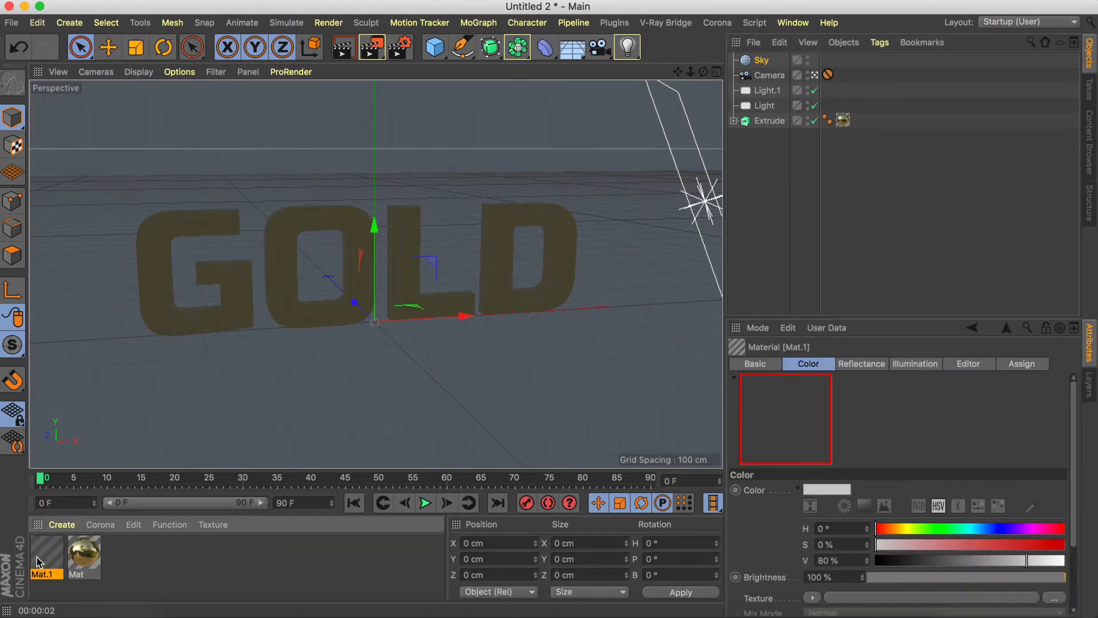
pyautogui.moveTo(45, 555); pyautogui.dragTo(767, 60)
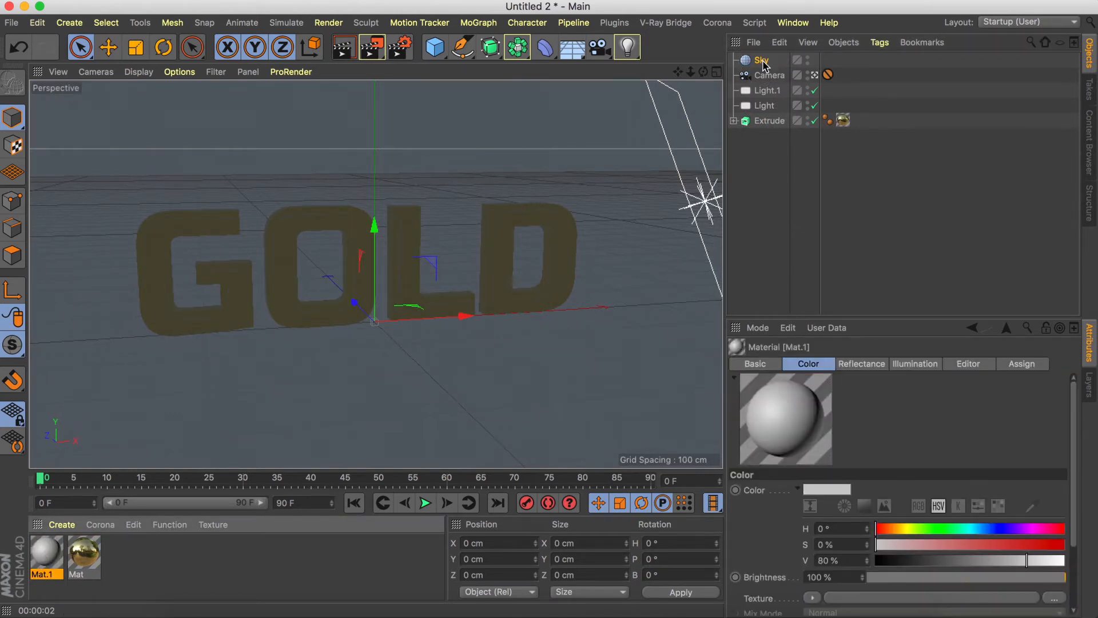
# Disable the sky material's Color and Reflectance channels and enable its Luminance channel
pyautogui.doubleClick(49, 552)
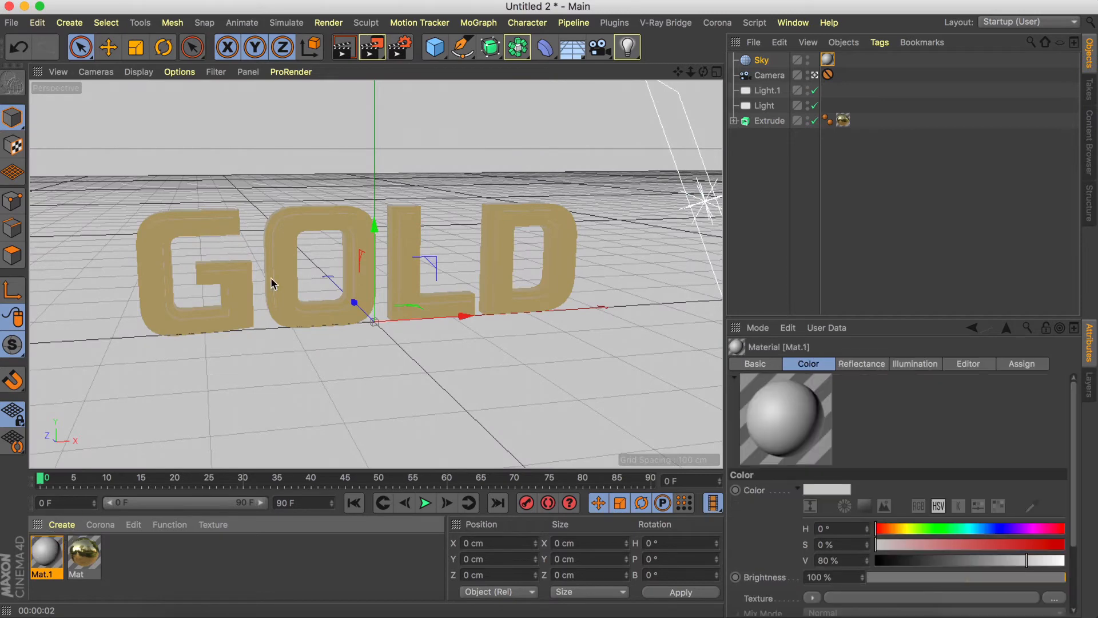
pyautogui.click(305, 302)
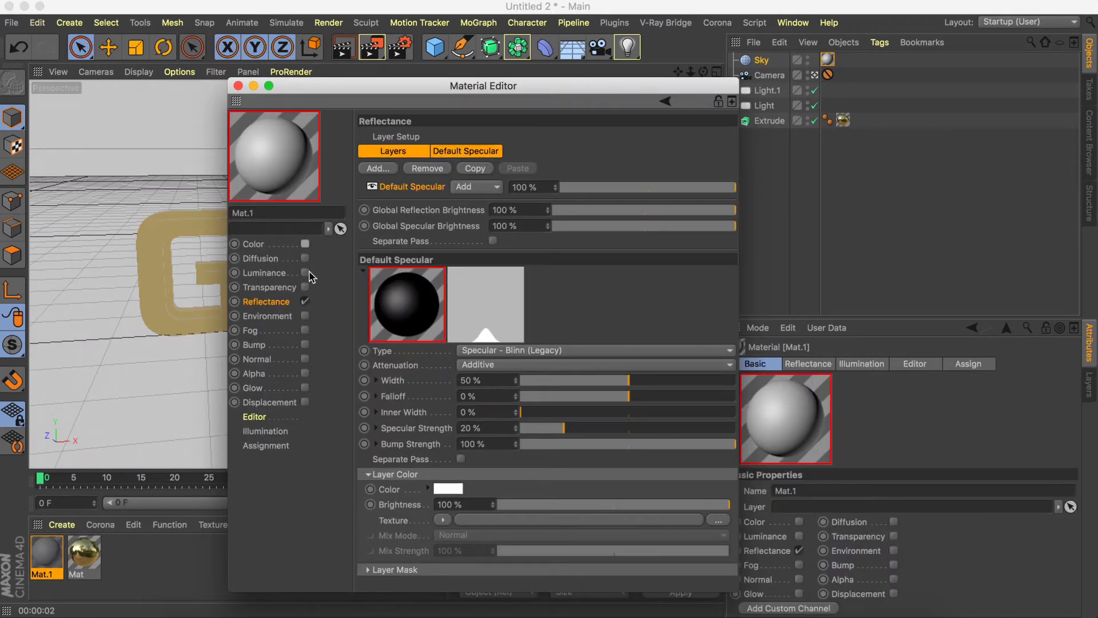
pyautogui.click(305, 272)
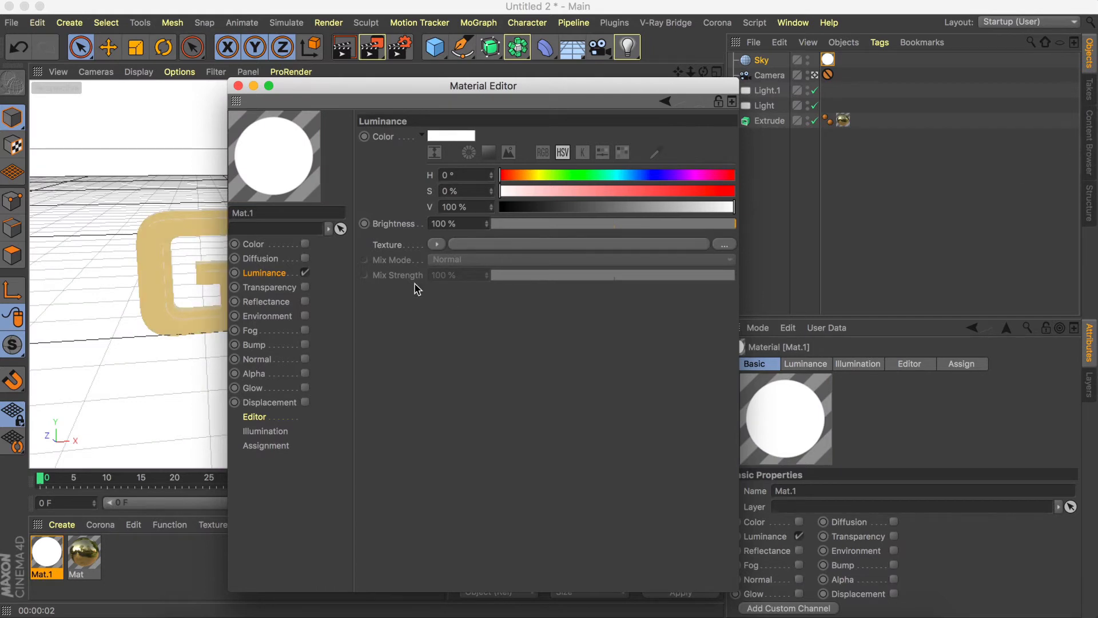
# Load HDRI (Uffizi).HDR from the content library as the sky material's luminance texture and render the view
pyautogui.click(1090, 142)
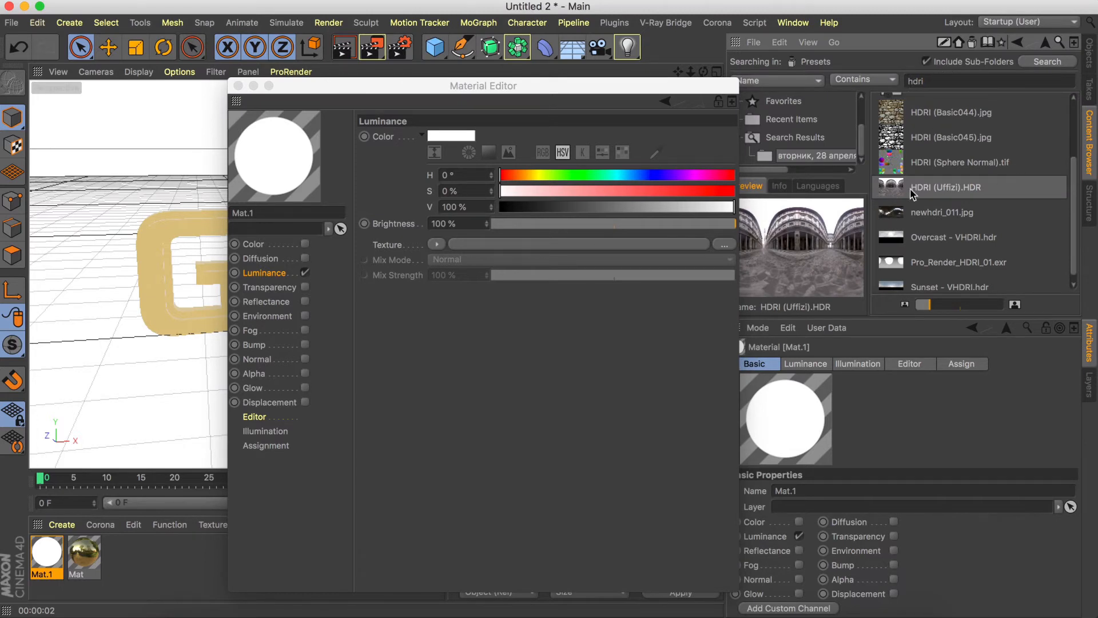
pyautogui.moveTo(913, 195); pyautogui.dragTo(545, 248)
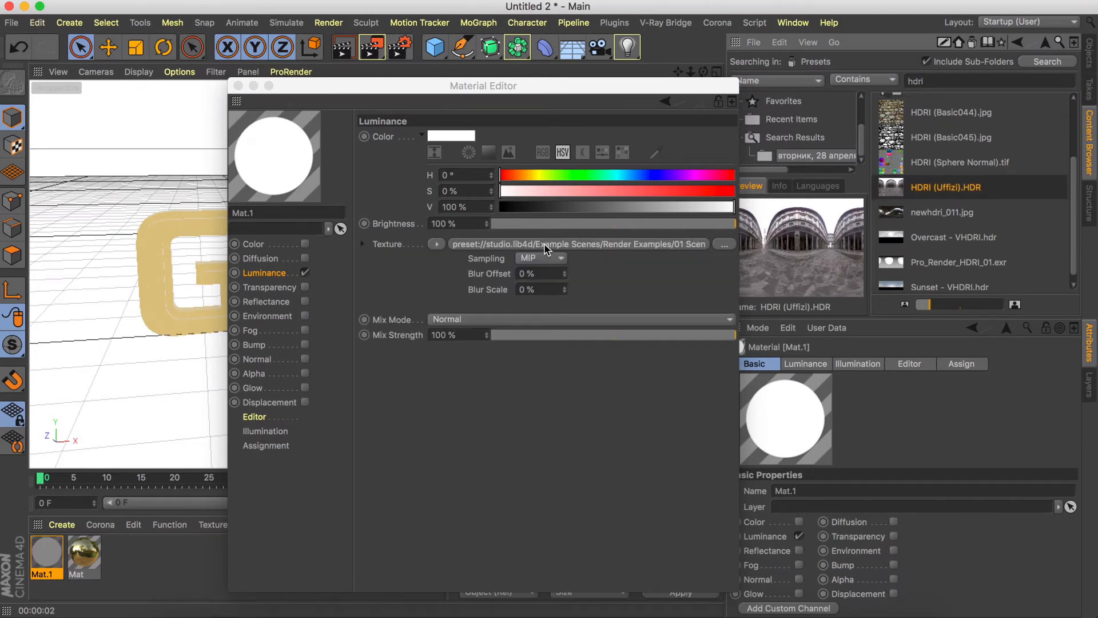
pyautogui.click(1090, 56)
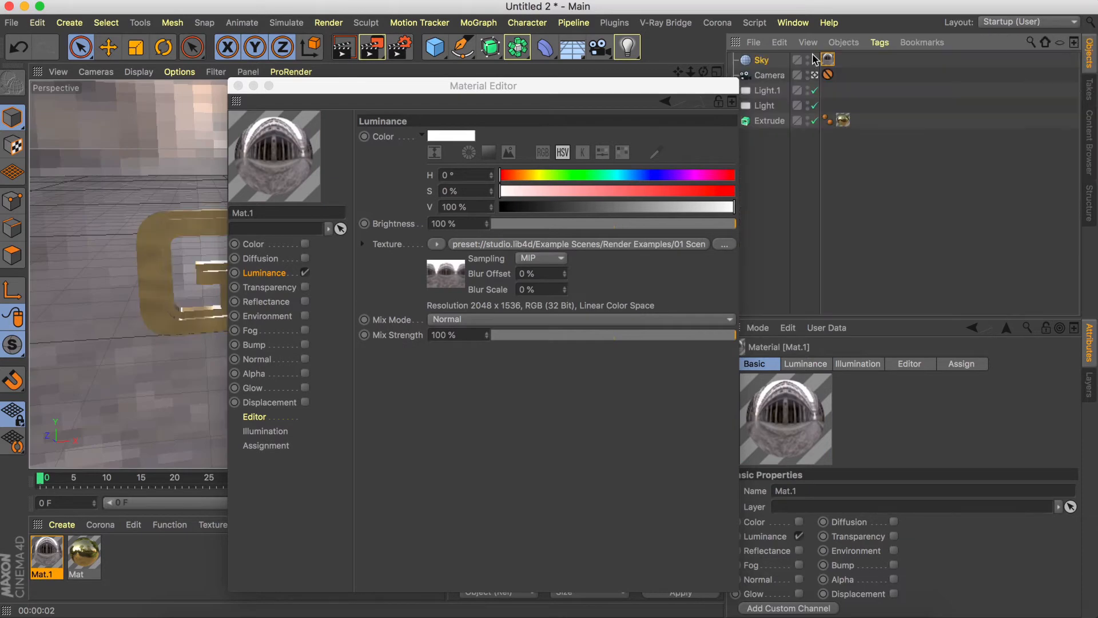
pyautogui.click(238, 86)
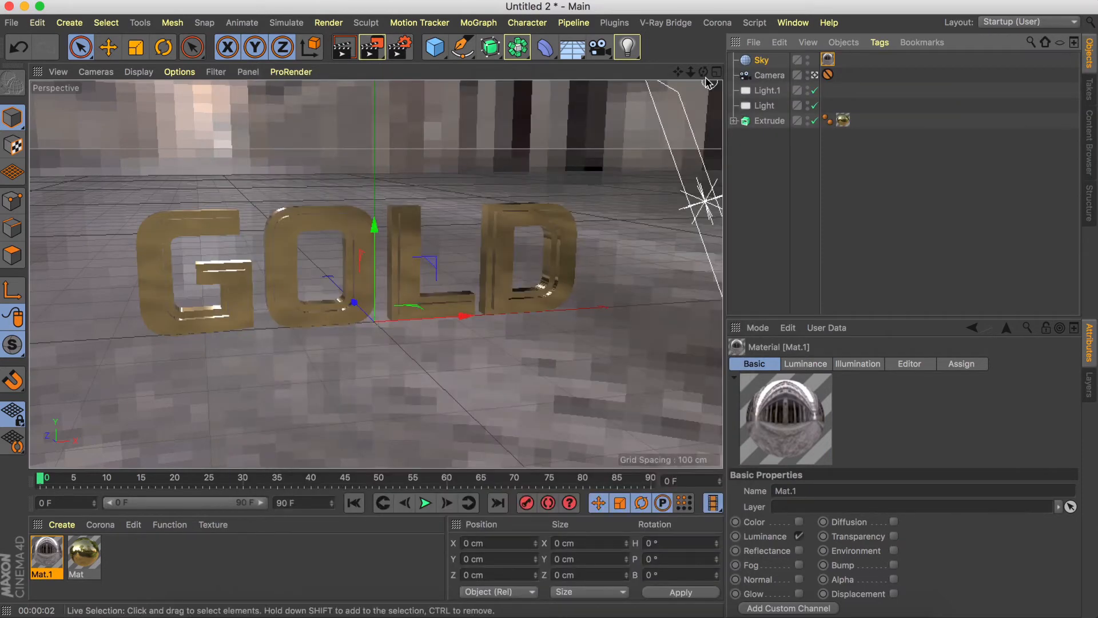
pyautogui.click(345, 48)
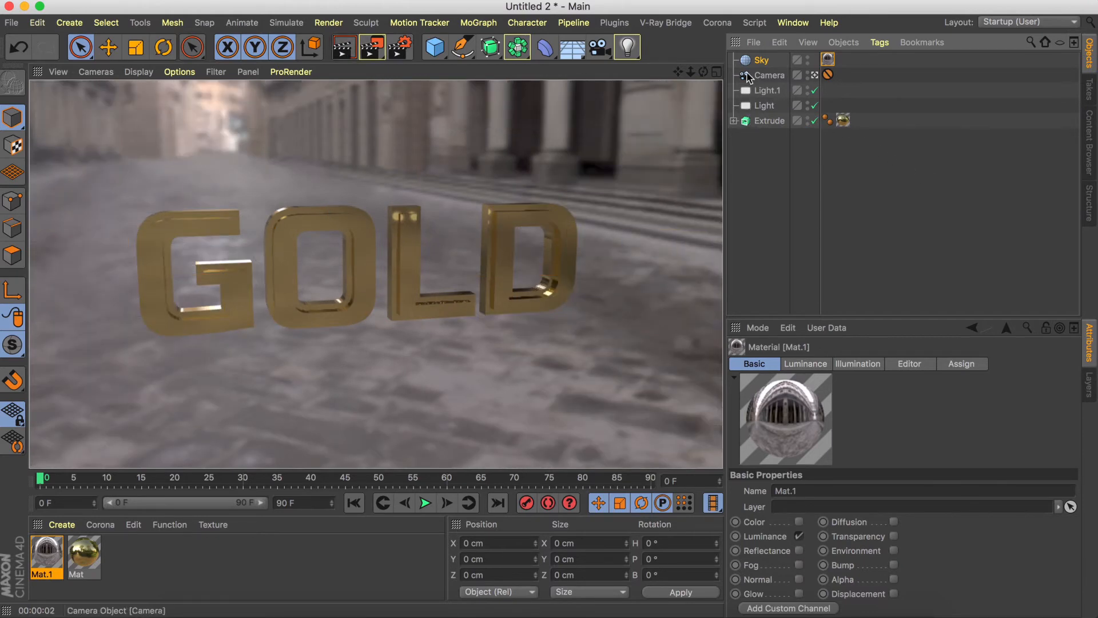
# Add a Compositing tag to the Sky object, disable its Seen by Camera option and render the view
pyautogui.moveTo(703, 72); pyautogui.dragTo(703, 73)
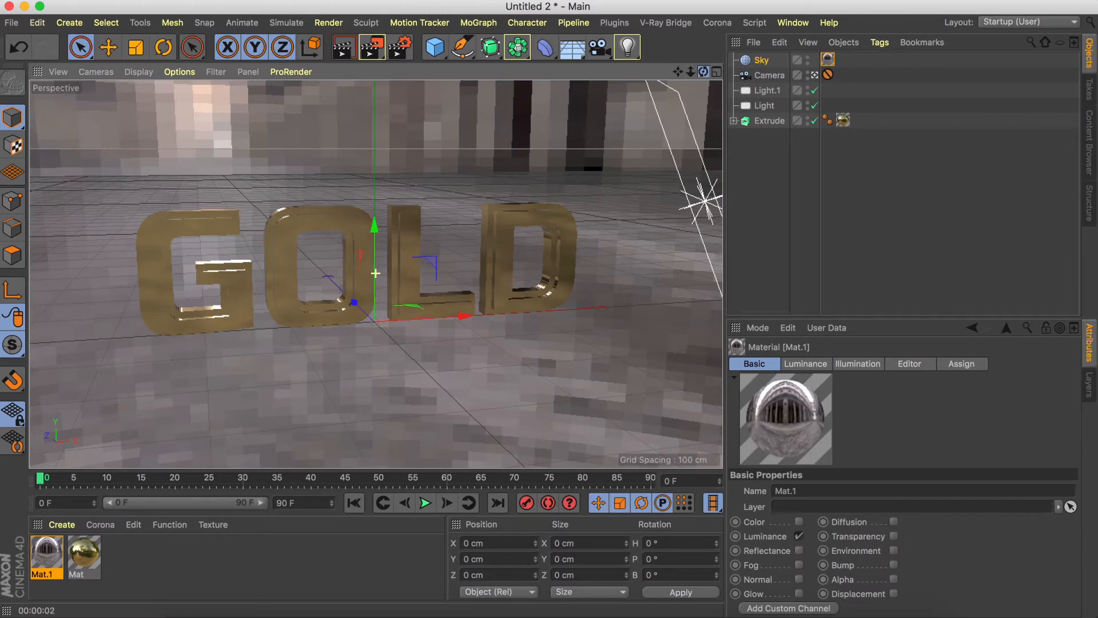
pyautogui.rightClick(781, 63)
pyautogui.moveTo(858, 16)
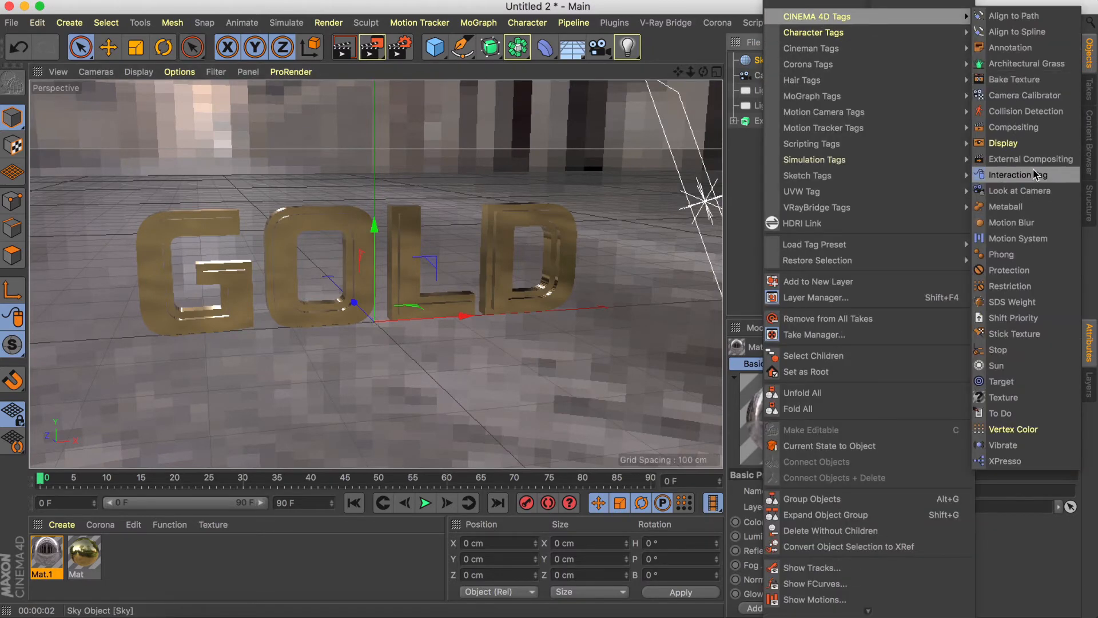
pyautogui.click(1015, 128)
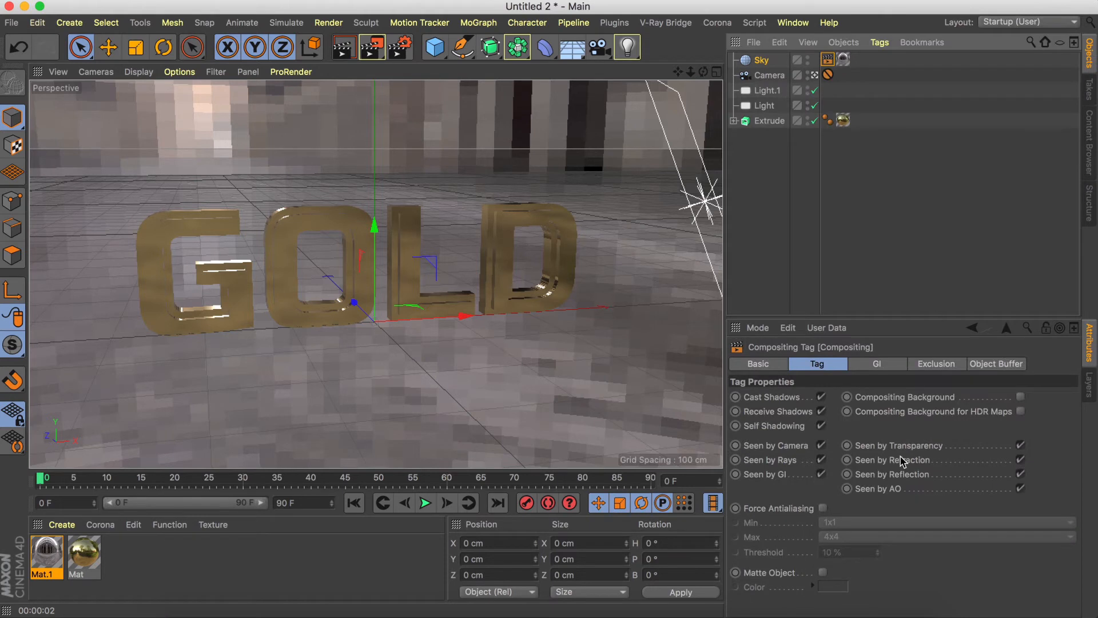
pyautogui.click(822, 446)
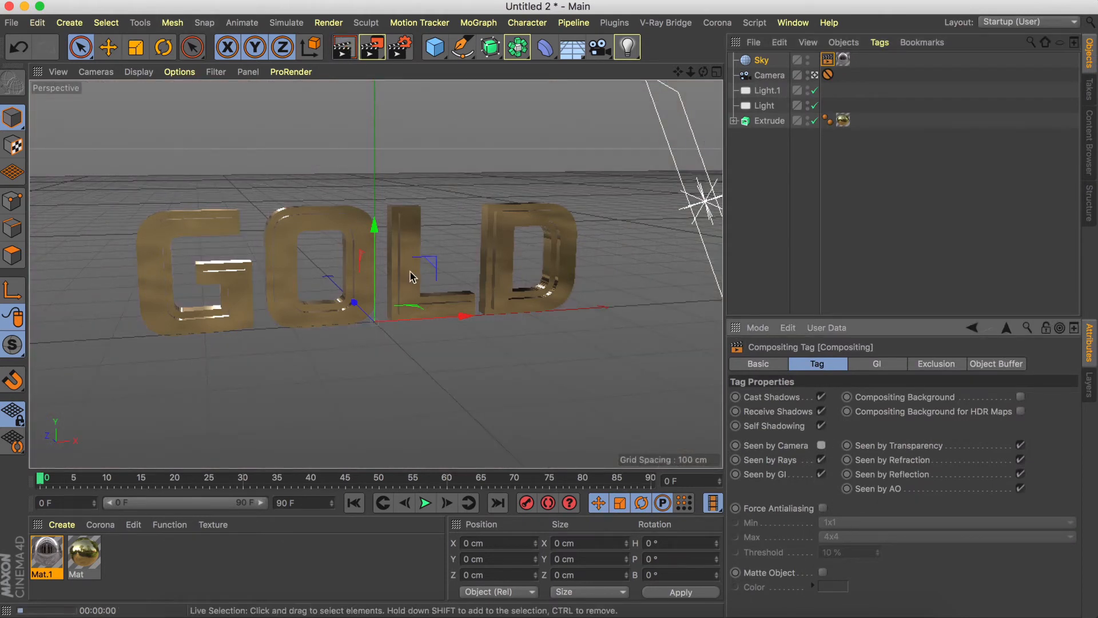
pyautogui.press('super+r')
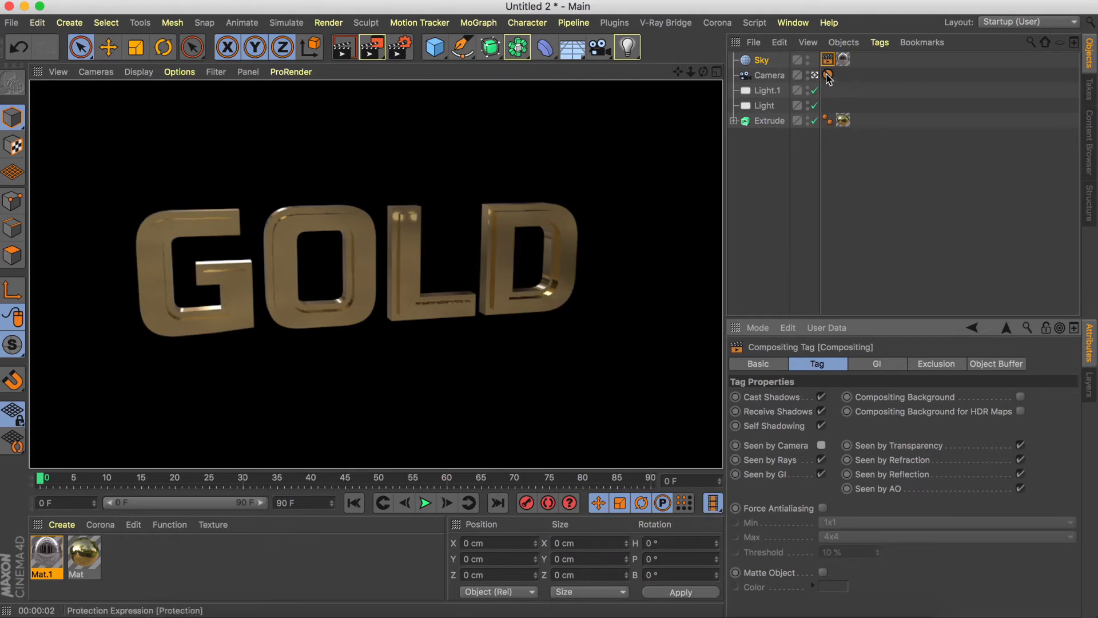
# Take the Protection tag off the Camera, orbit to a more angled view of the text, render it and put the tag back
pyautogui.moveTo(828, 75); pyautogui.dragTo(828, 90)
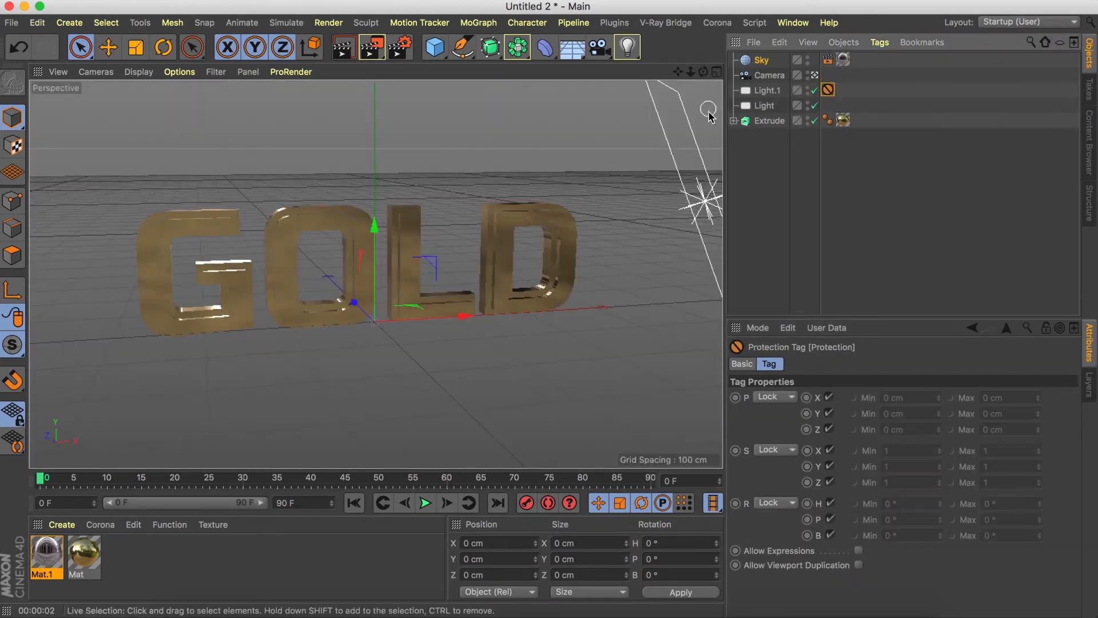
pyautogui.keyDown('alt'); pyautogui.moveTo(376, 274); pyautogui.dragTo(375, 274); pyautogui.keyUp('alt')
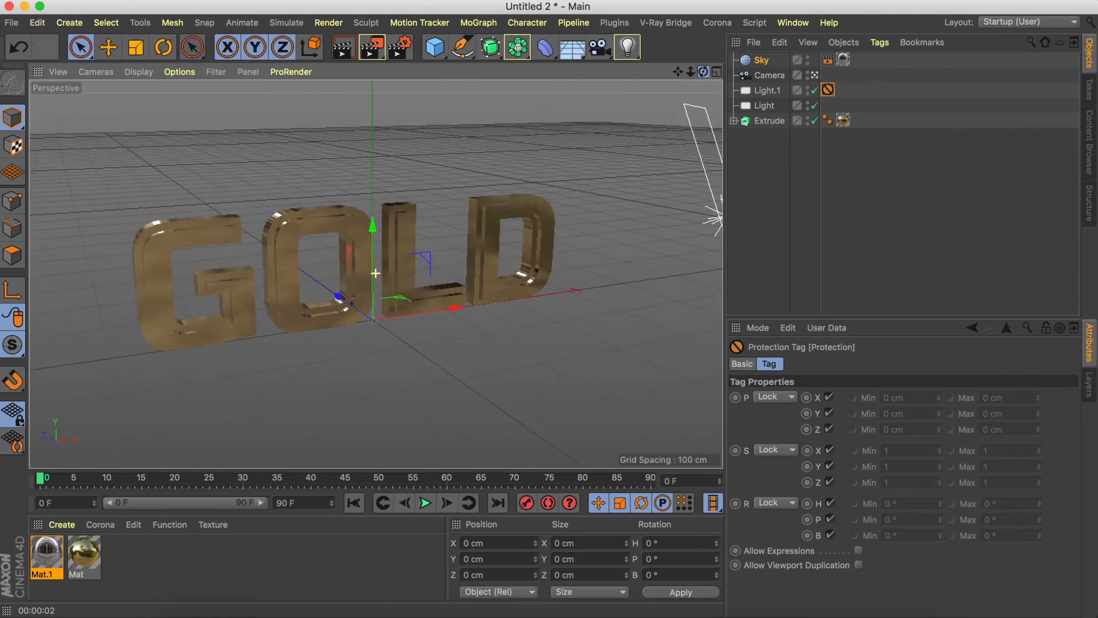
pyautogui.click(343, 52)
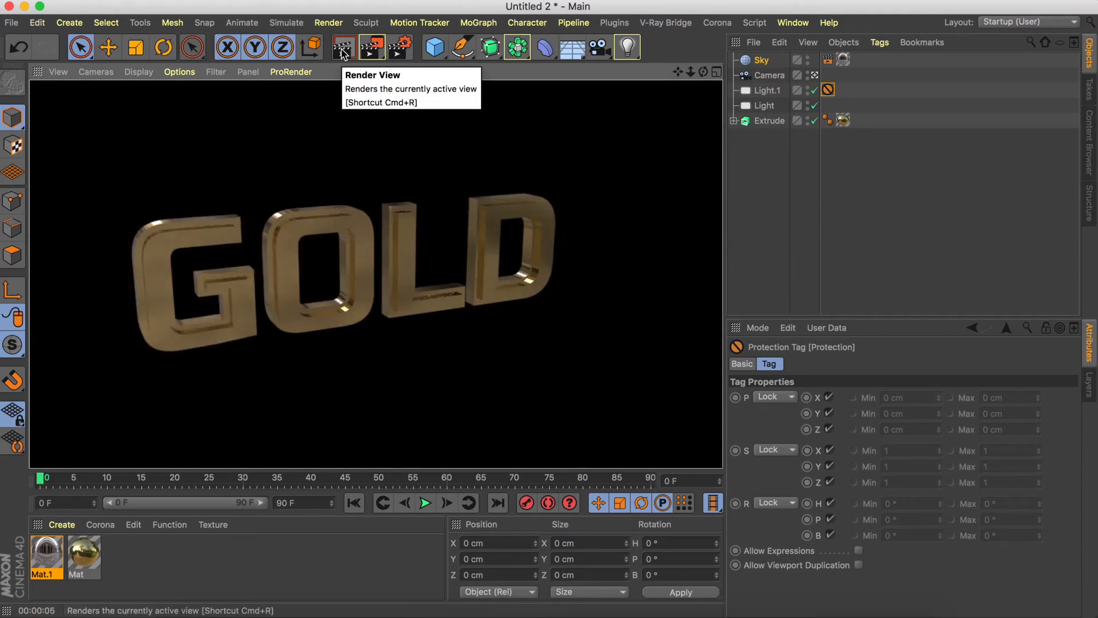
pyautogui.moveTo(828, 90); pyautogui.dragTo(828, 75)
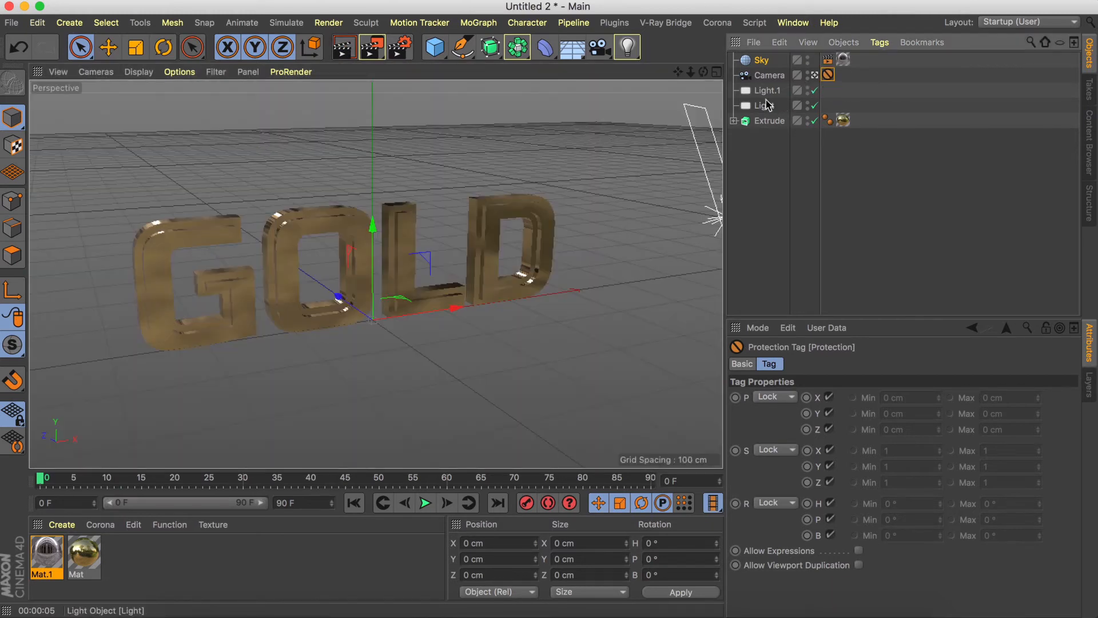
# Set the shadow type of both lights to Area
pyautogui.click(764, 92)
pyautogui.keyDown('shift'); pyautogui.click(765, 107); pyautogui.keyUp('shift')
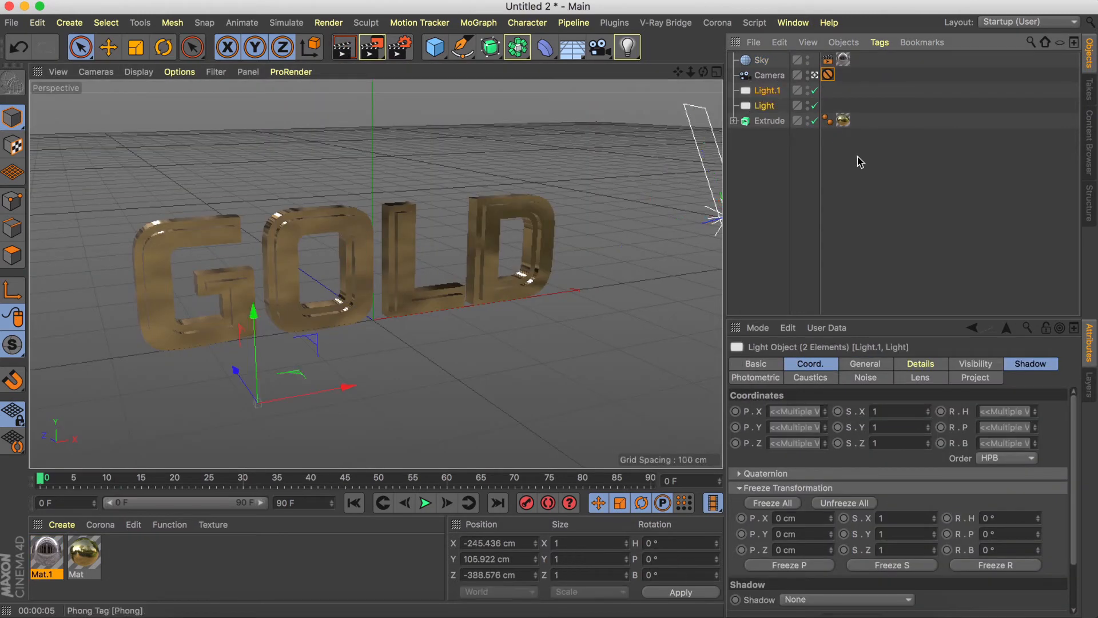
pyautogui.click(1024, 366)
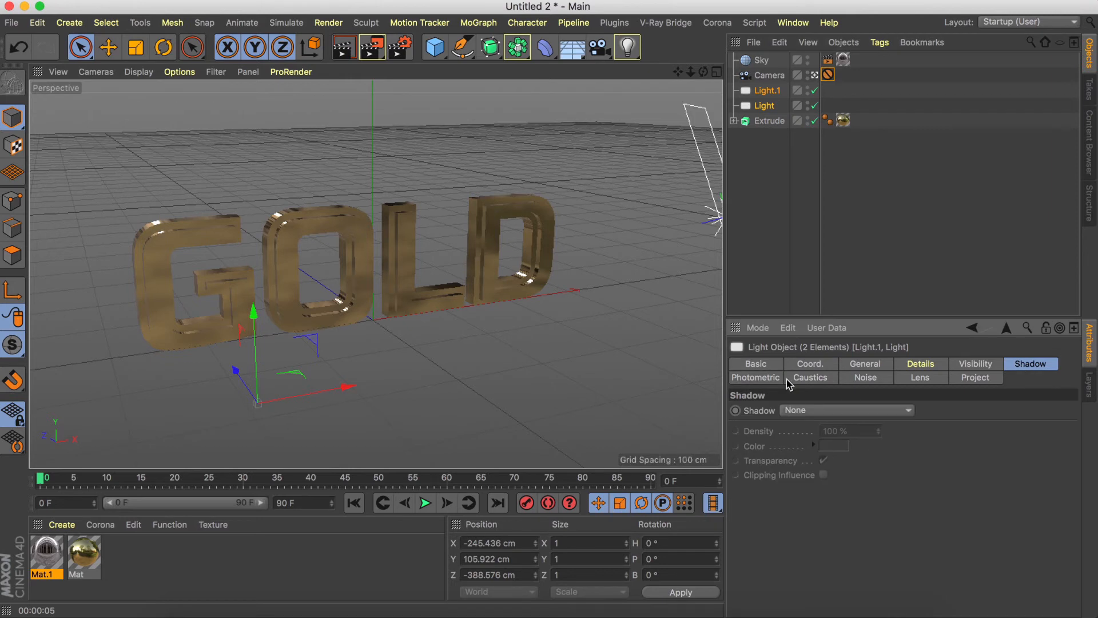
pyautogui.click(824, 410)
pyautogui.click(842, 476)
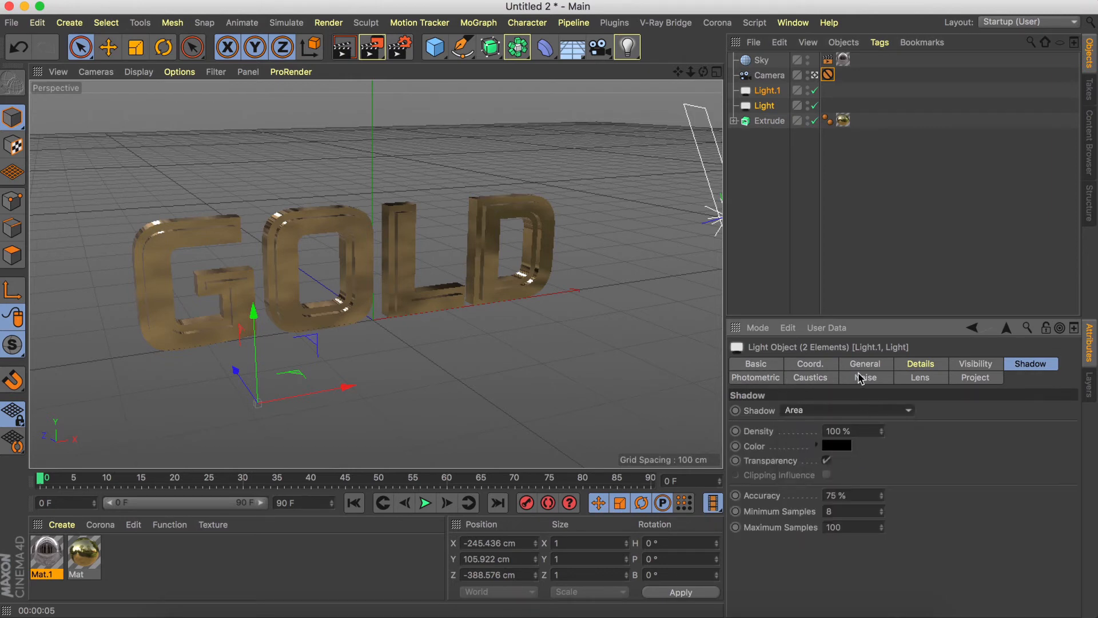
# Set the falloff of both lights to Inverse Square (Physically Accurate)
pyautogui.click(921, 365)
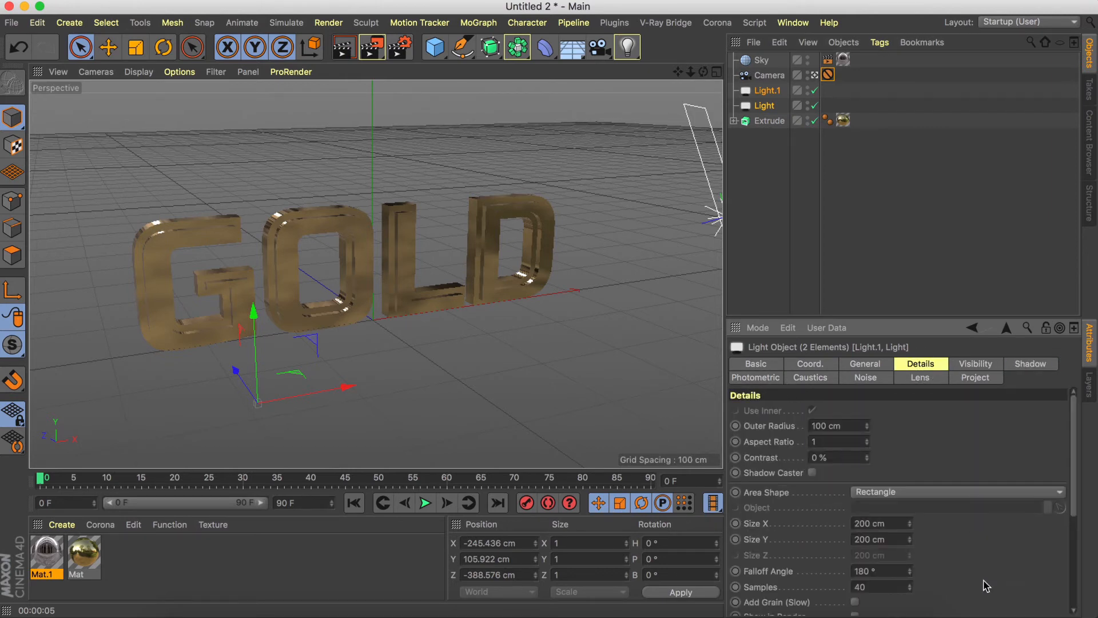
pyautogui.scroll(-10, 914, 541)
pyautogui.click(896, 525)
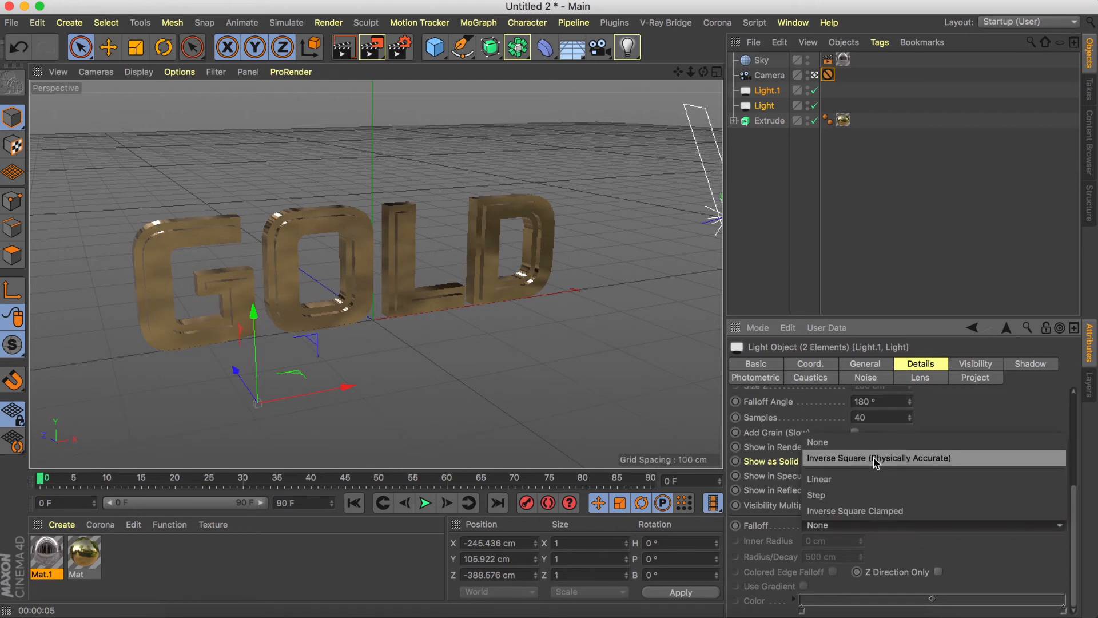
pyautogui.click(873, 460)
pyautogui.click(374, 560)
# Set the falloff Radius/Decay to 521 cm for Light and 578 cm for Light.1, and render the view
pyautogui.click(765, 106)
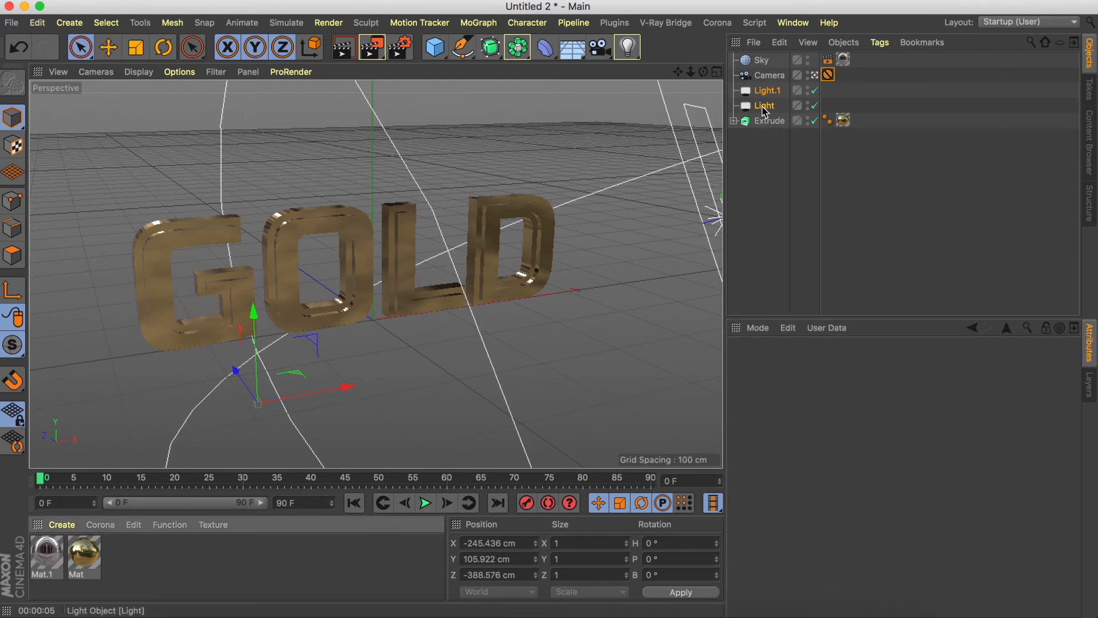
pyautogui.scroll(-10, 976, 546)
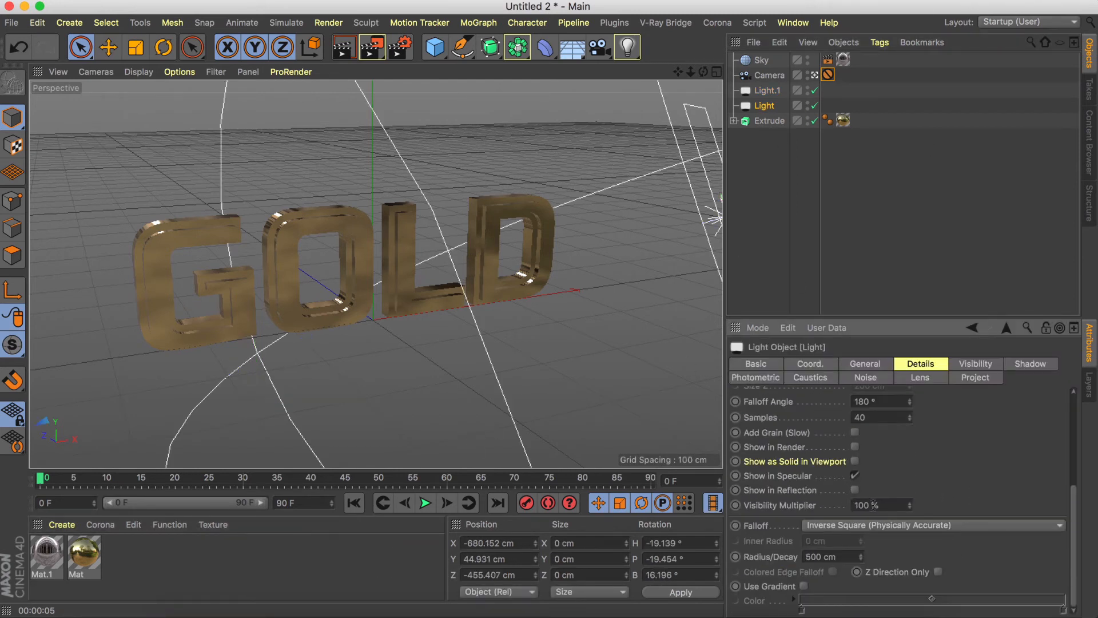
pyautogui.moveTo(862, 563); pyautogui.dragTo(862, 551)
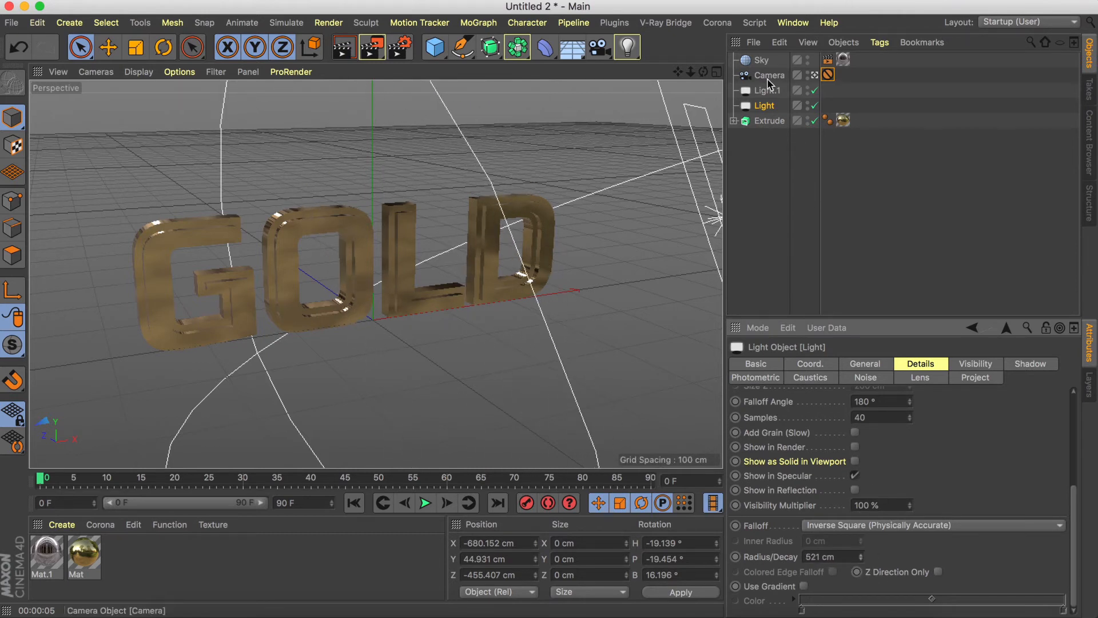
pyautogui.click(769, 92)
pyautogui.click(859, 556)
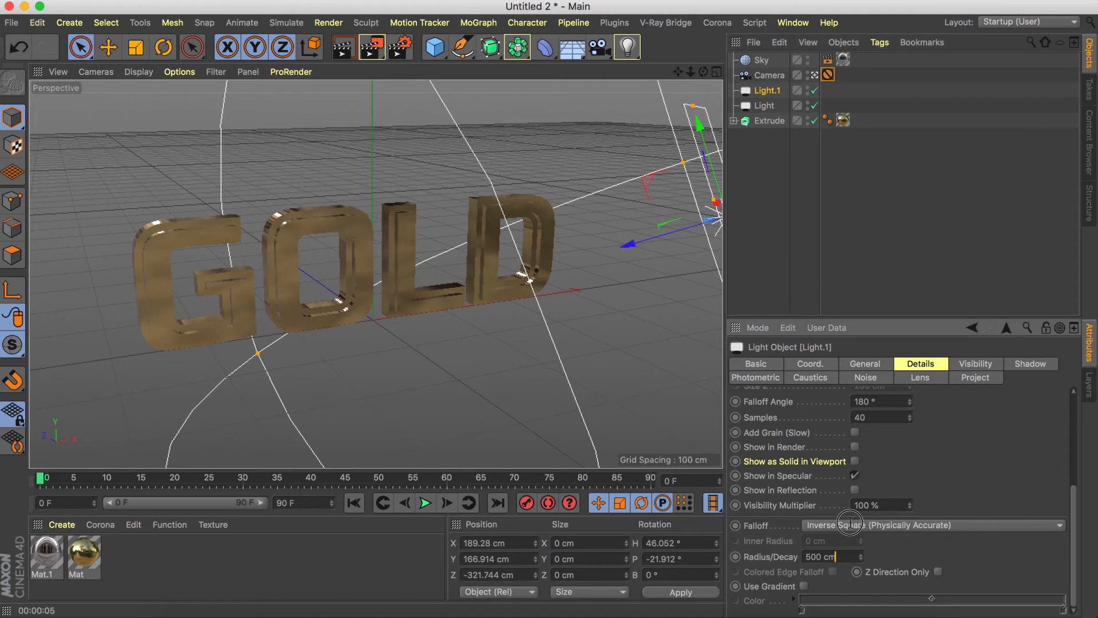
pyautogui.moveTo(862, 557); pyautogui.dragTo(862, 519)
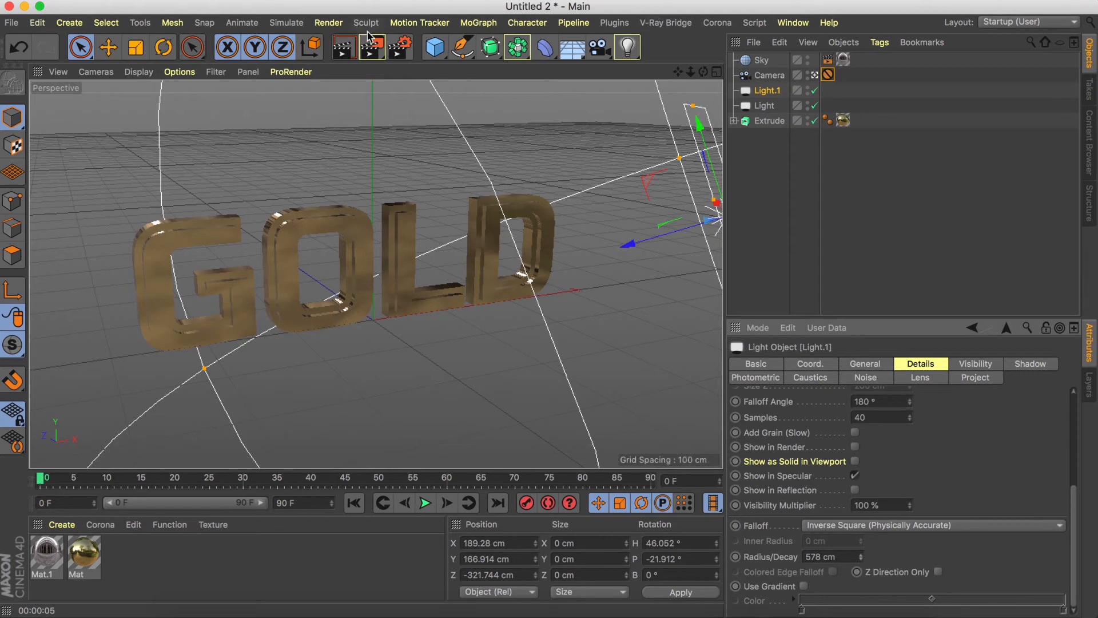
pyautogui.click(355, 50)
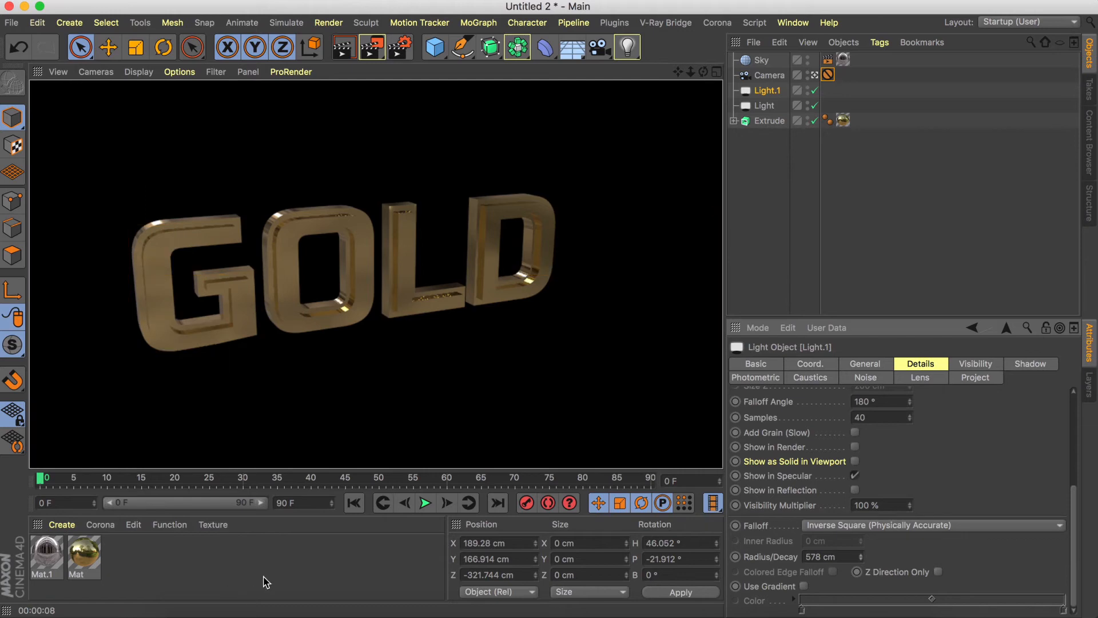
# Duplicate the gold material and name the copy 2
pyautogui.click(223, 571)
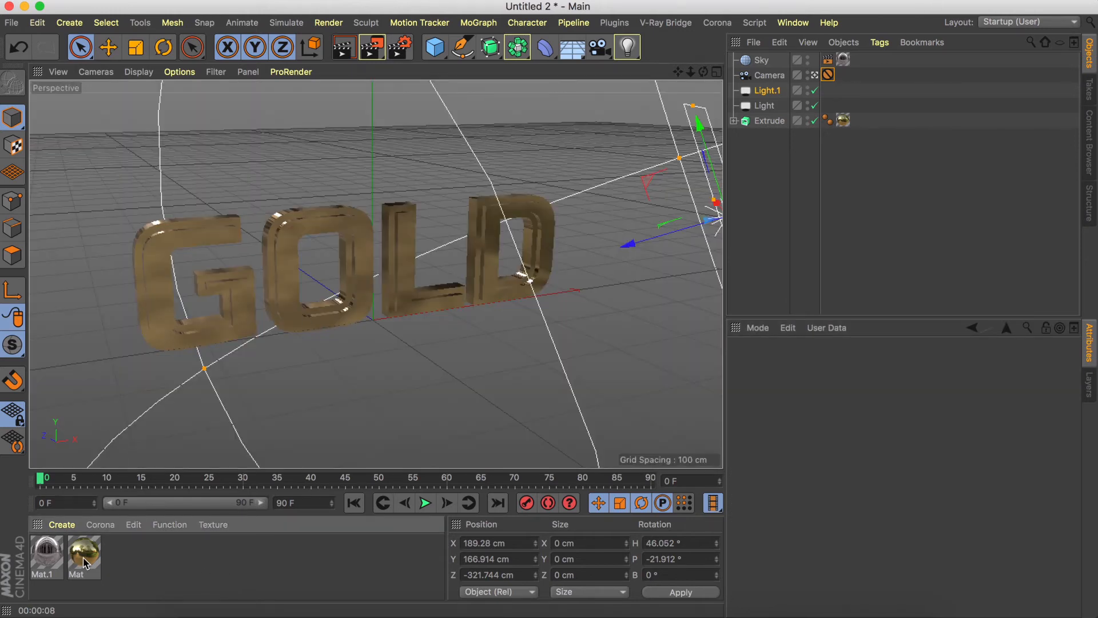
pyautogui.keyDown('ctrl'); pyautogui.moveTo(84, 563); pyautogui.dragTo(122, 578); pyautogui.keyUp('ctrl')
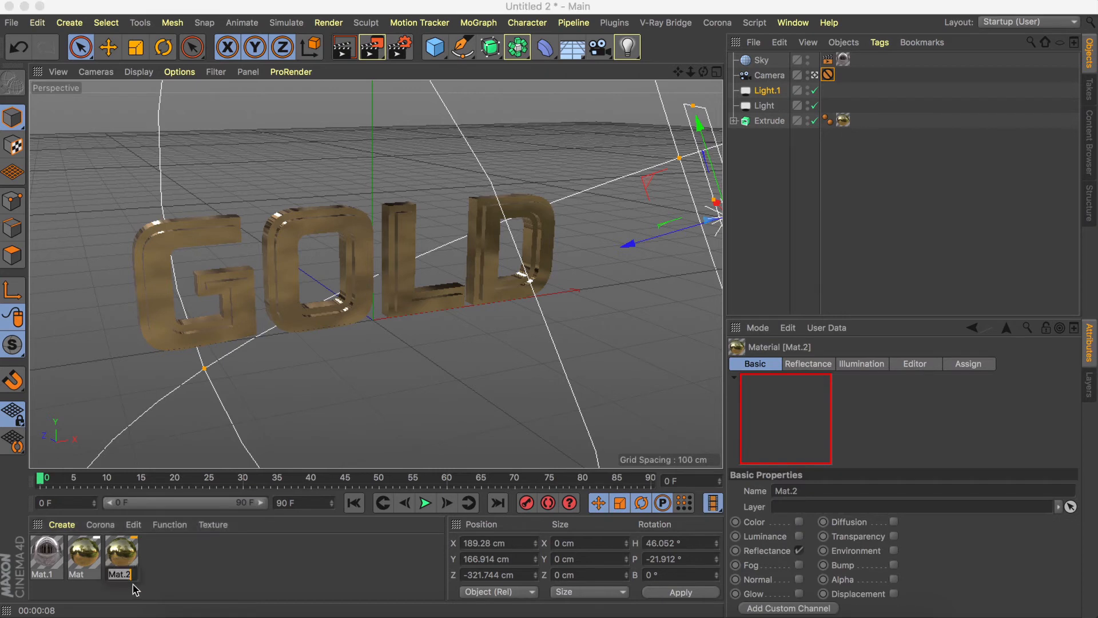
pyautogui.click(181, 579)
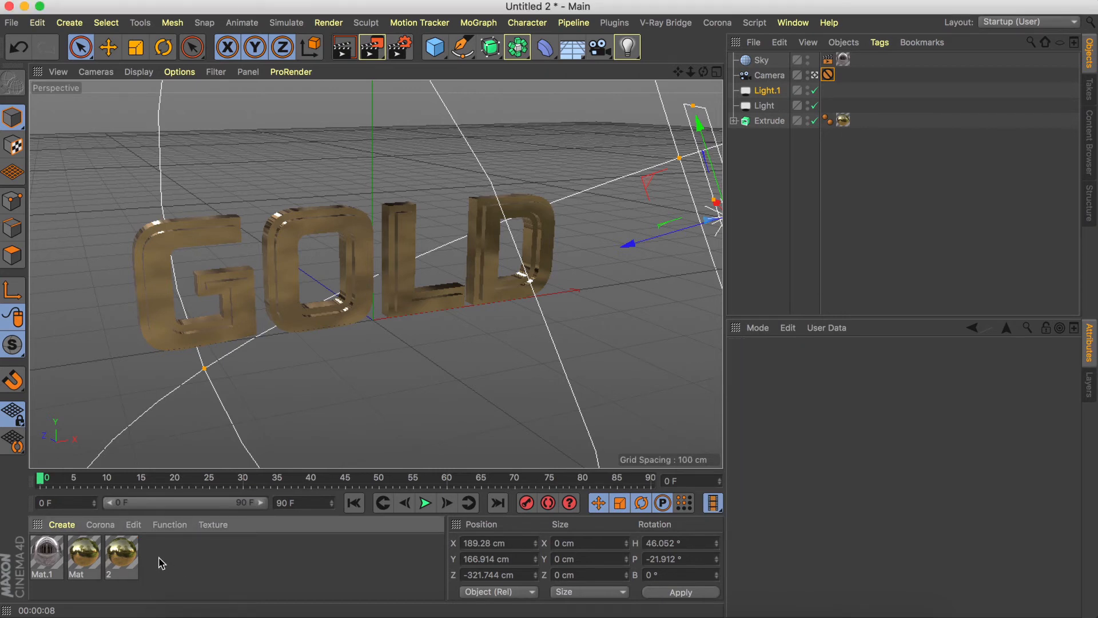
pyautogui.click(126, 552)
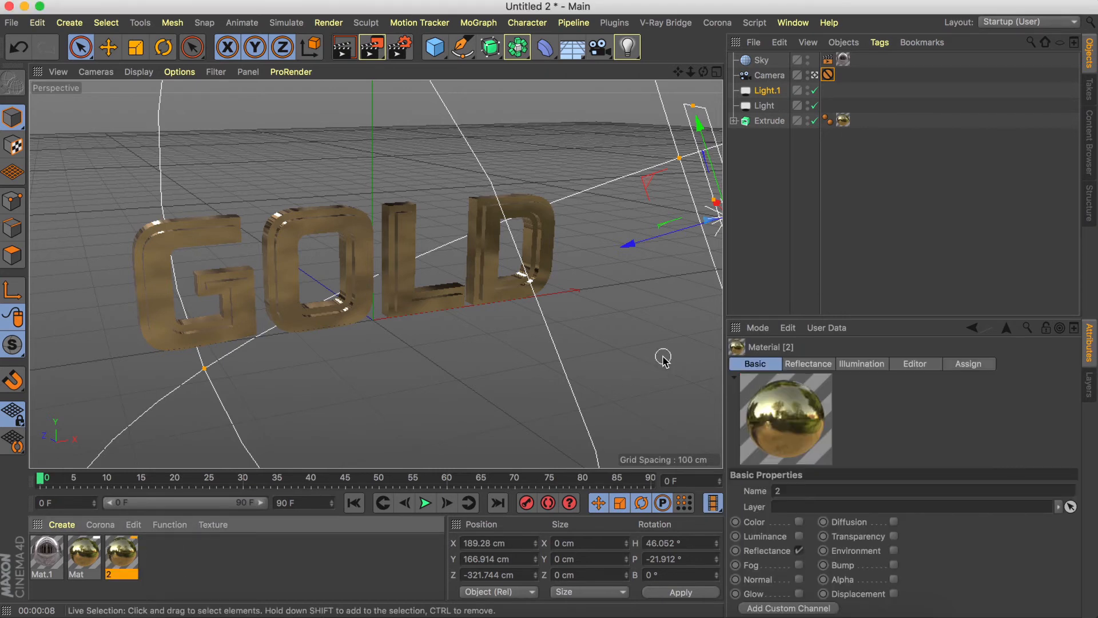
# Set the reflectance layer color of material 2 to a dark blue with a hue of 226°
pyautogui.doubleClick(118, 553)
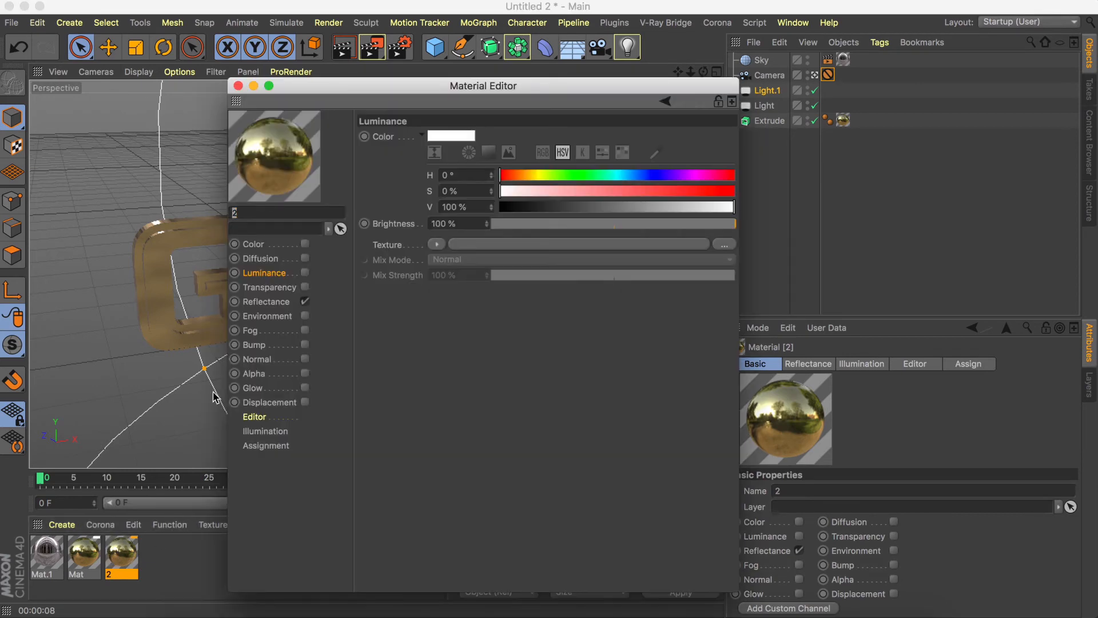
pyautogui.click(266, 303)
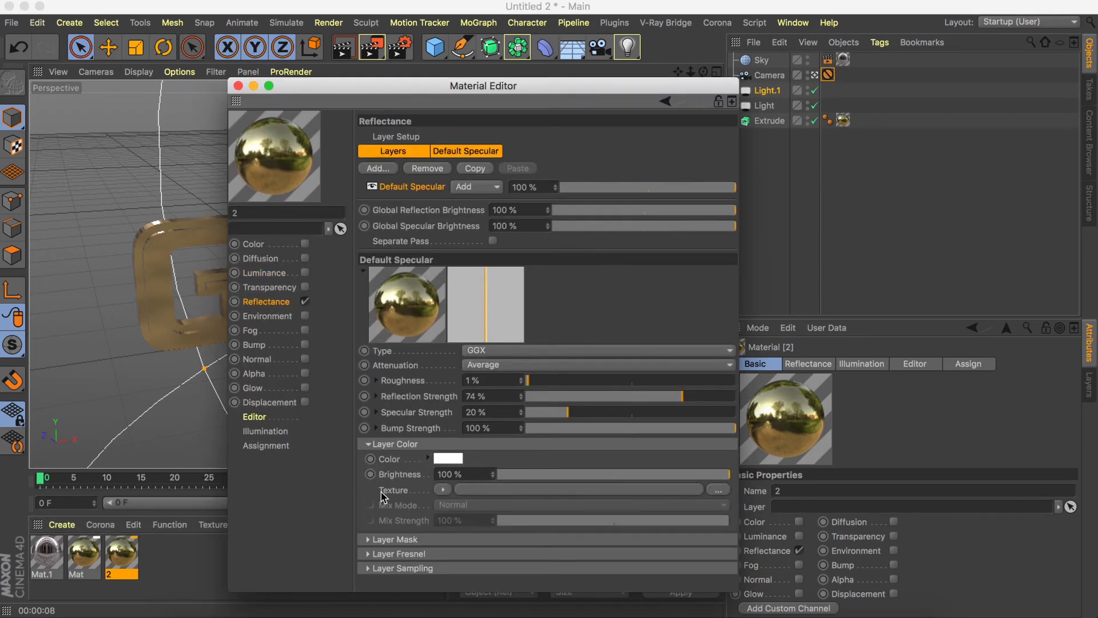
pyautogui.click(452, 461)
pyautogui.moveTo(451, 461); pyautogui.dragTo(506, 462)
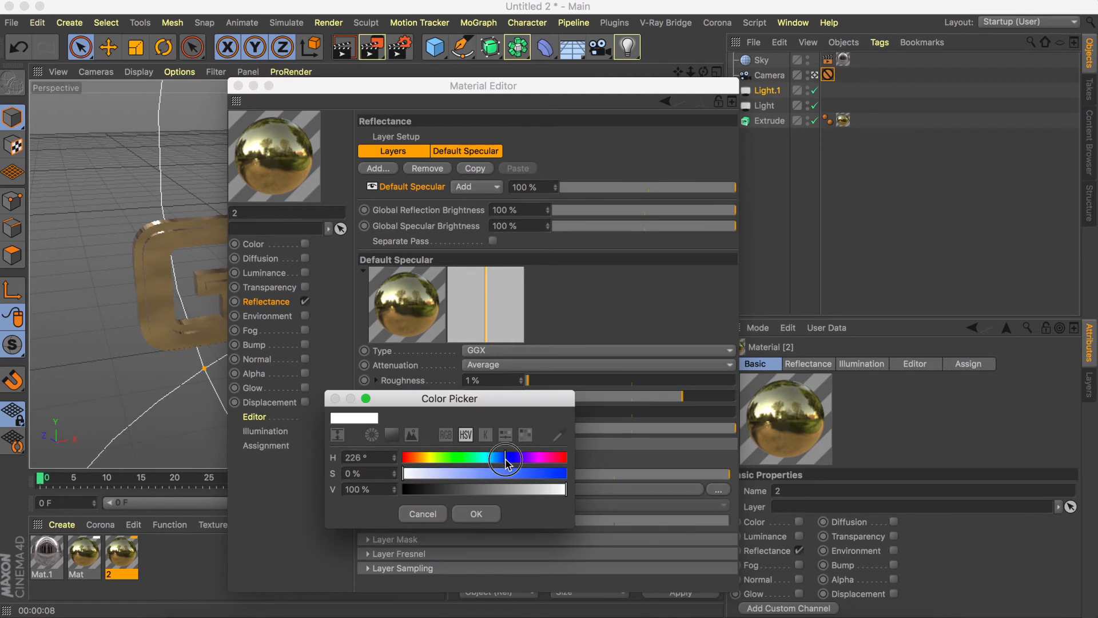
pyautogui.click(520, 474)
pyautogui.click(462, 489)
pyautogui.click(478, 514)
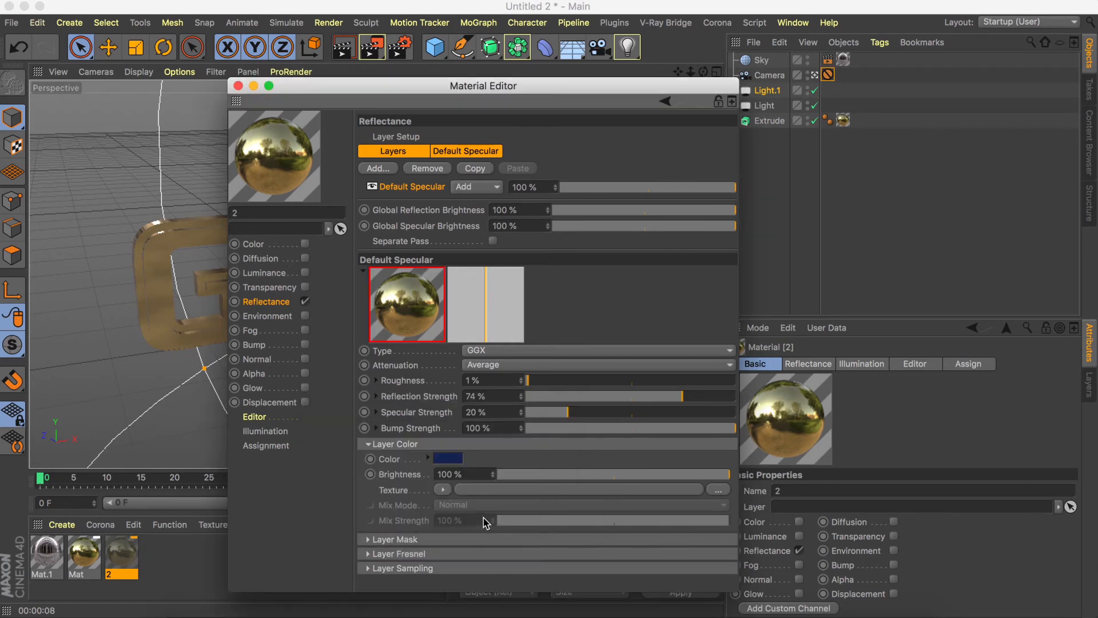
# Set material 2's layer Fresnel to Dielectric with the PET preset
pyautogui.click(394, 555)
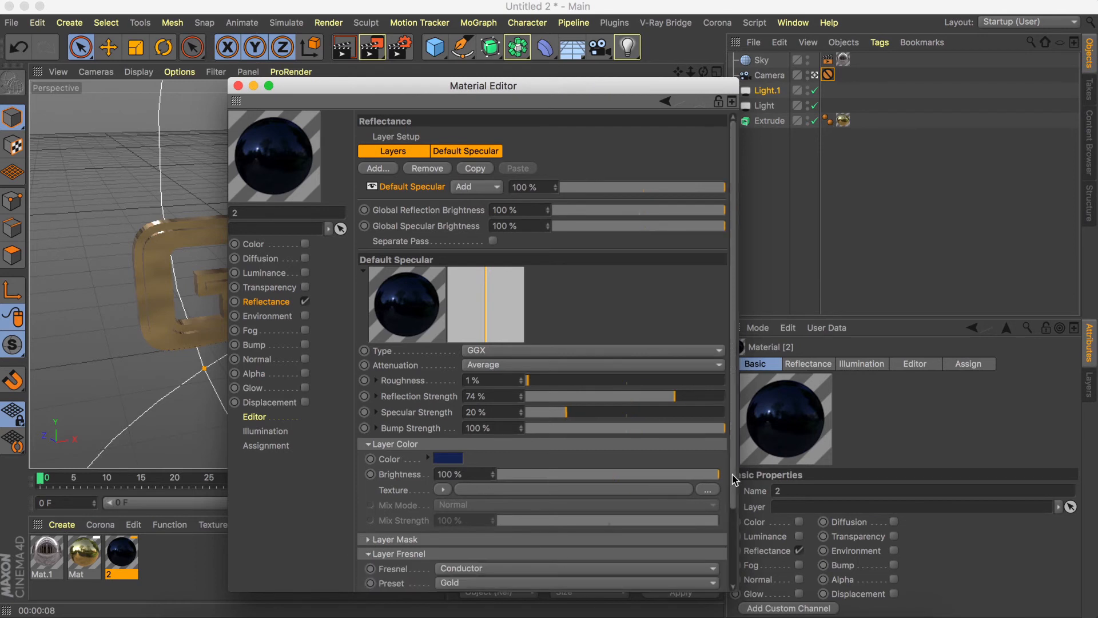
pyautogui.scroll(-2, 735, 479)
pyautogui.click(480, 512)
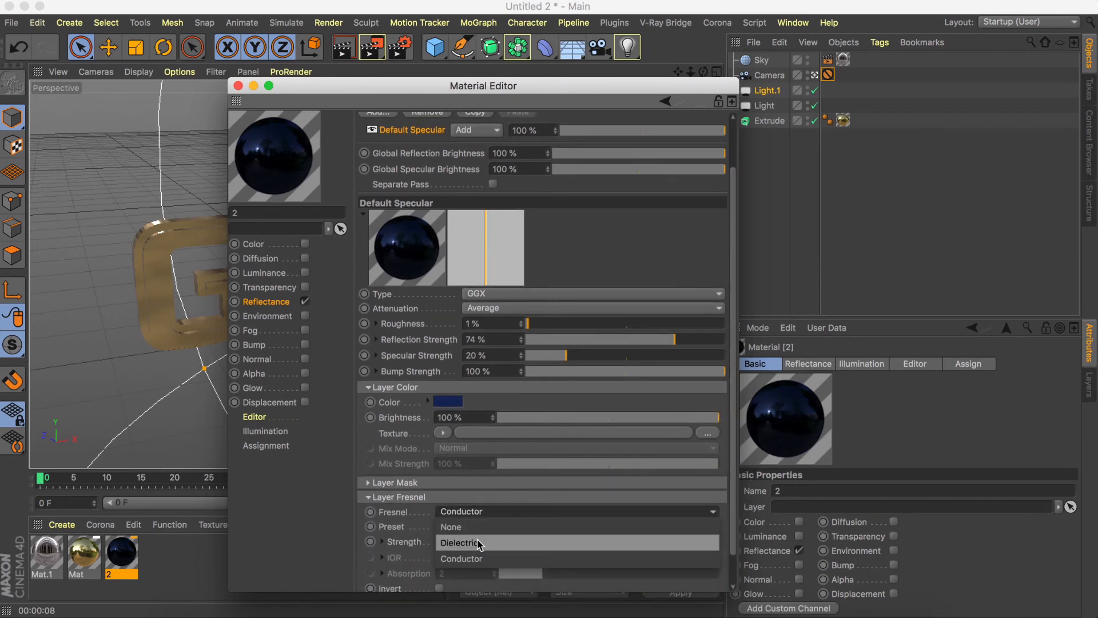
pyautogui.click(470, 542)
pyautogui.click(456, 527)
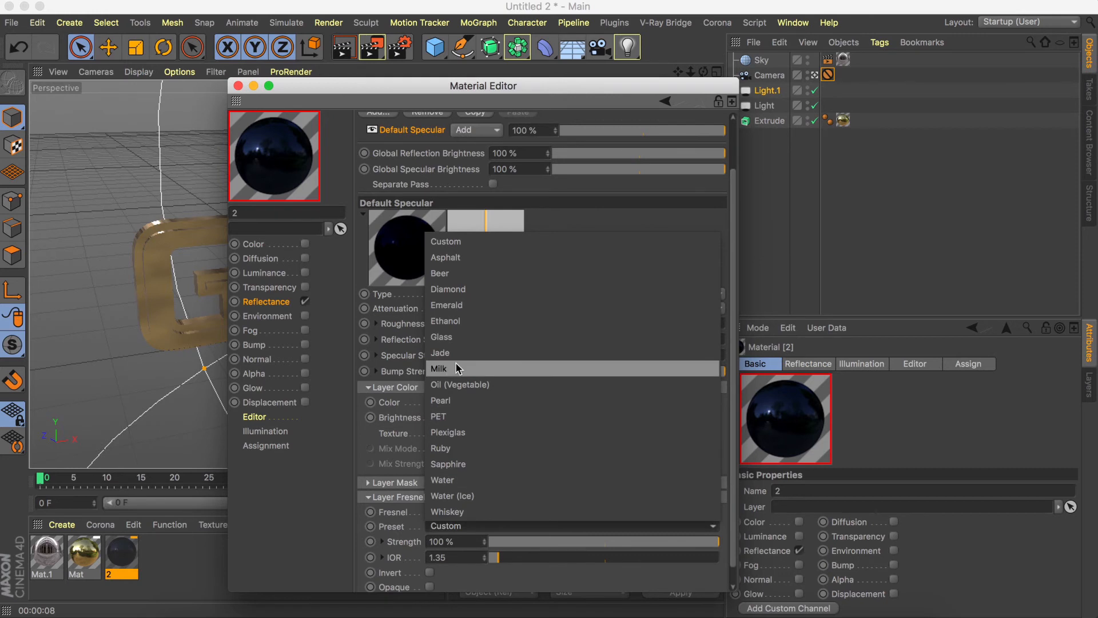
pyautogui.click(461, 416)
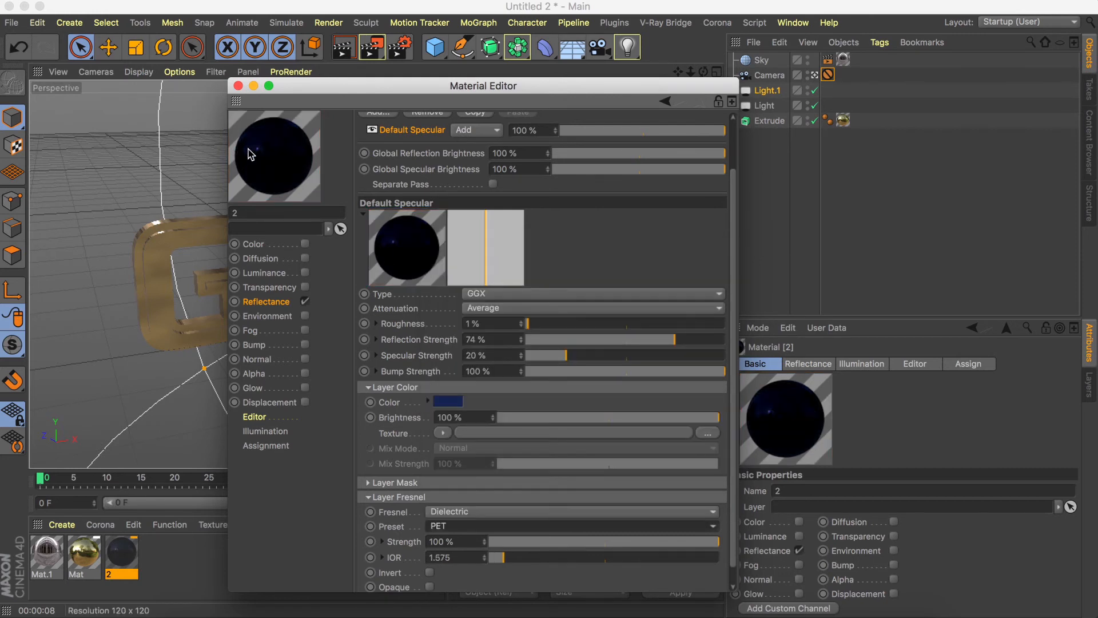
# Brighten material 2's layer color to a blue with hue 215°, saturation 72% and value 78%, and close the material editor
pyautogui.click(449, 403)
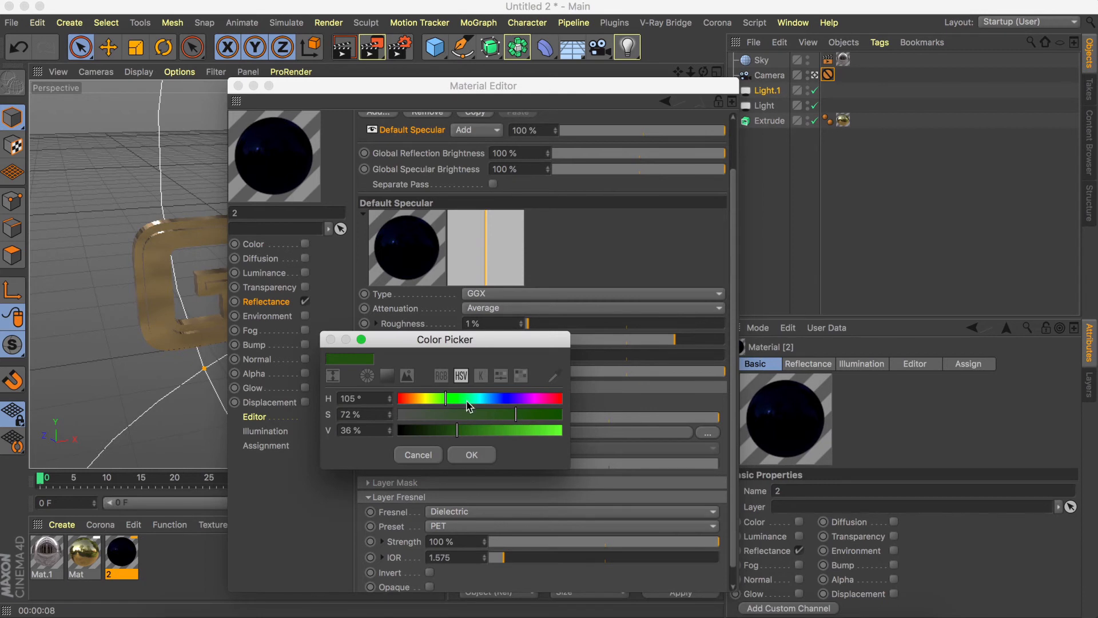
pyautogui.moveTo(505, 402); pyautogui.dragTo(496, 400)
pyautogui.click(527, 433)
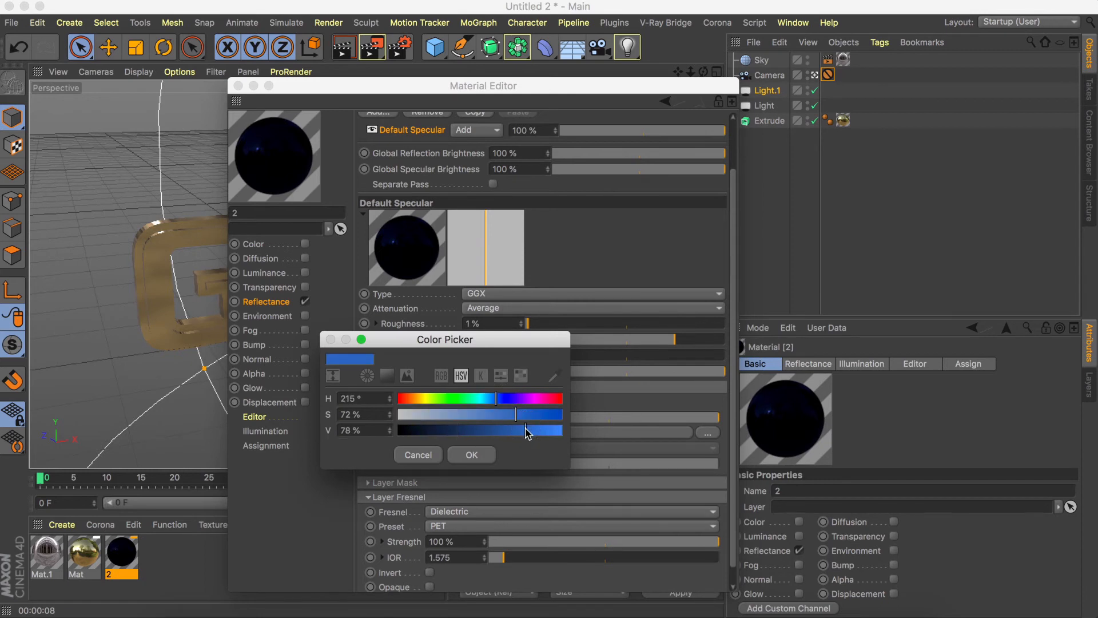
pyautogui.click(474, 454)
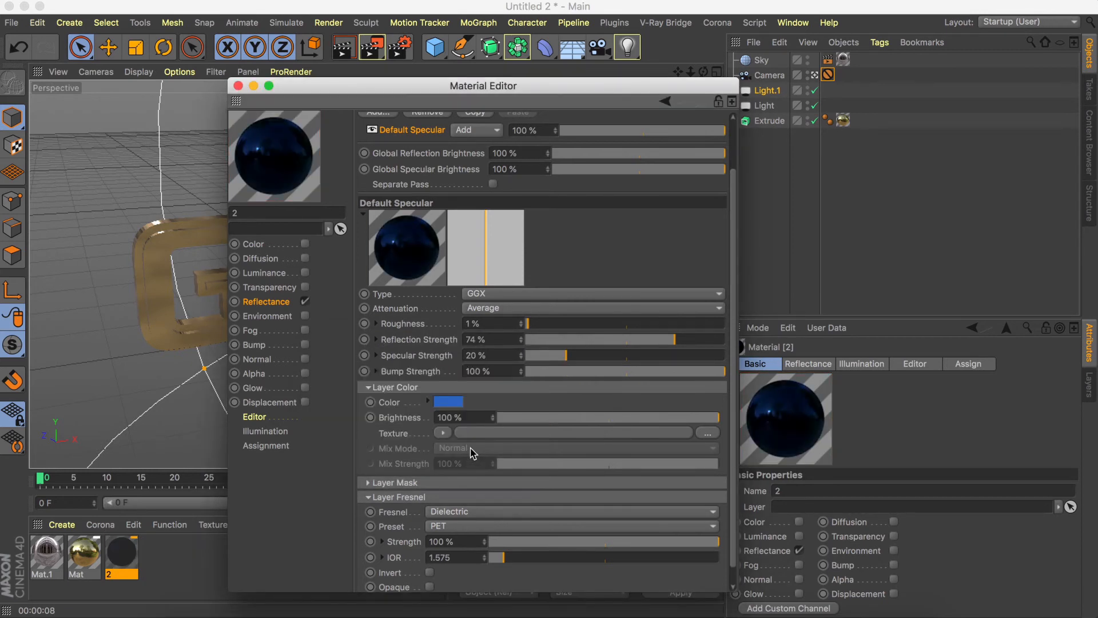
pyautogui.click(173, 435)
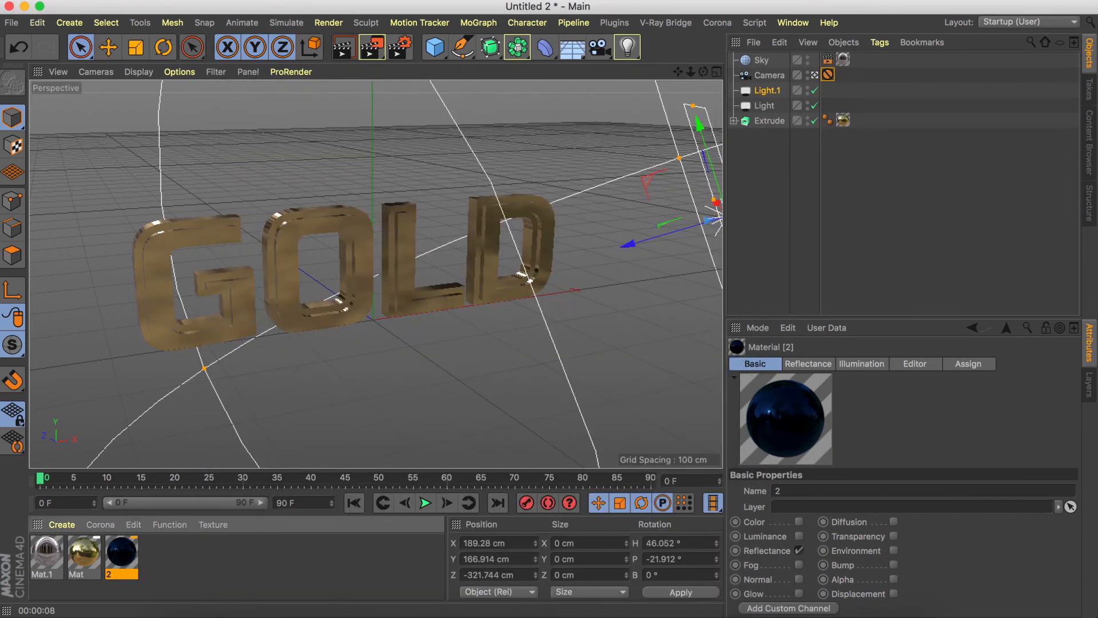
# Apply material 2 to the Extrude object and make the object editable
pyautogui.moveTo(761, 137); pyautogui.dragTo(850, 121)
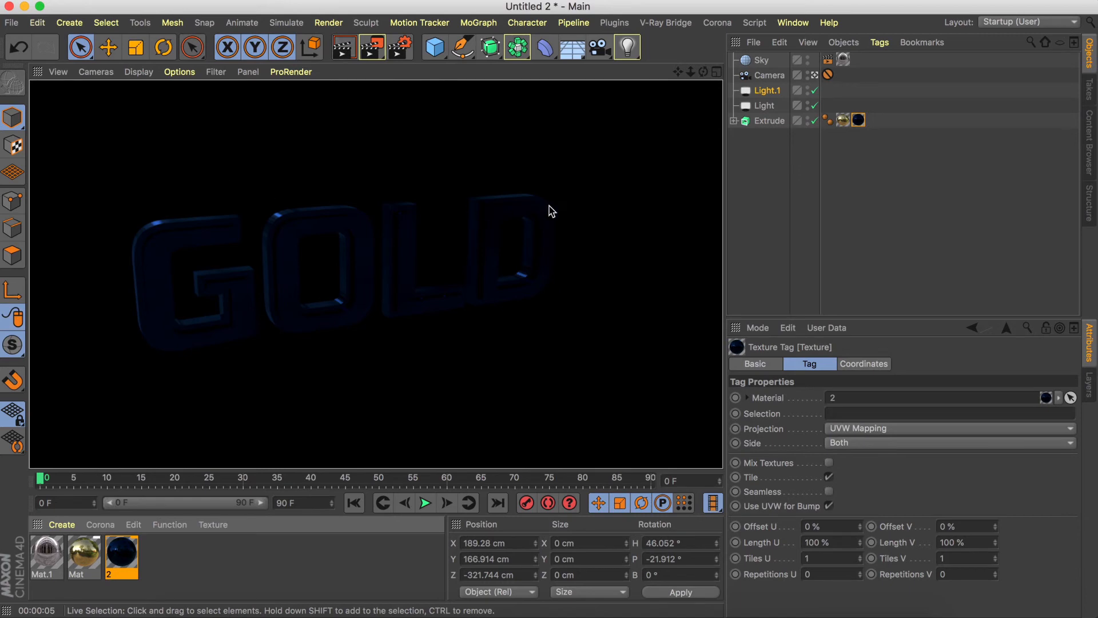
pyautogui.click(767, 121)
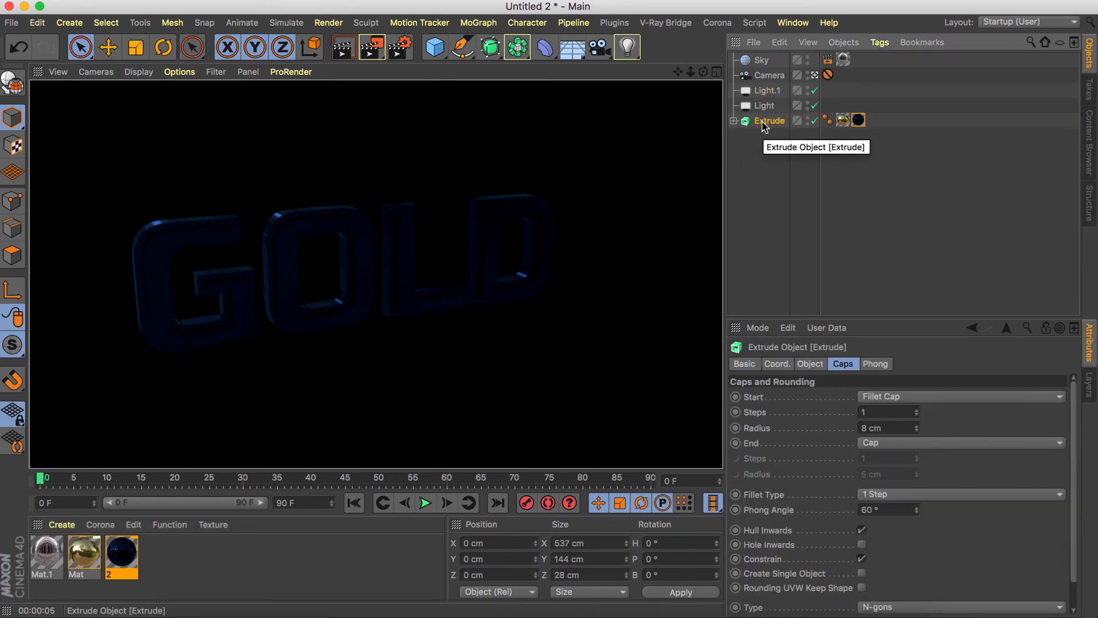
pyautogui.rightClick(766, 121)
pyautogui.press('Escape')
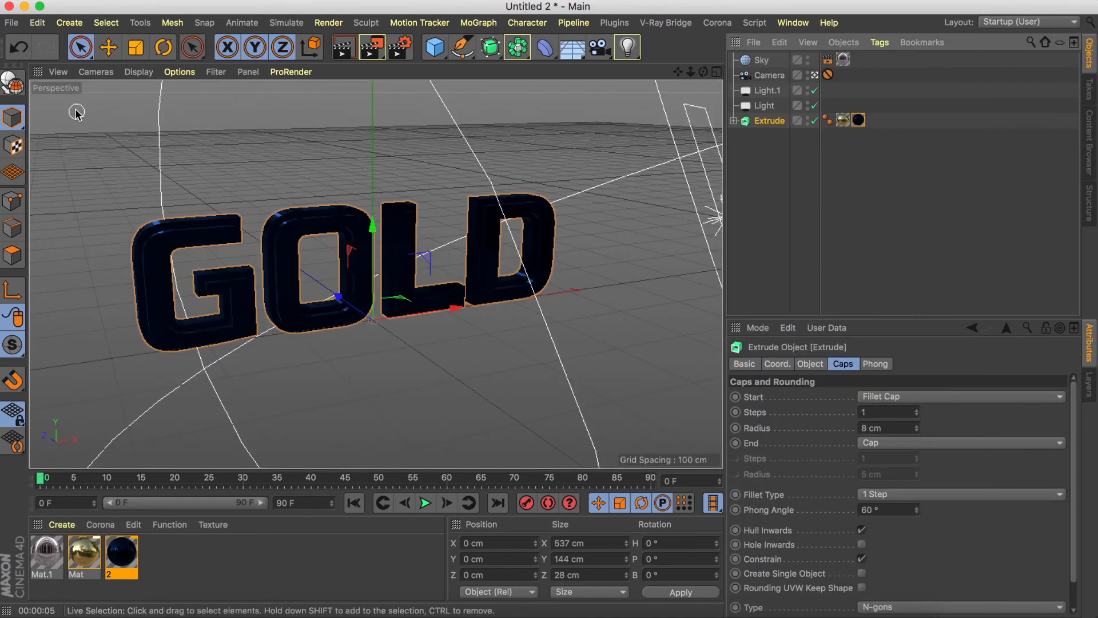
pyautogui.click(12, 83)
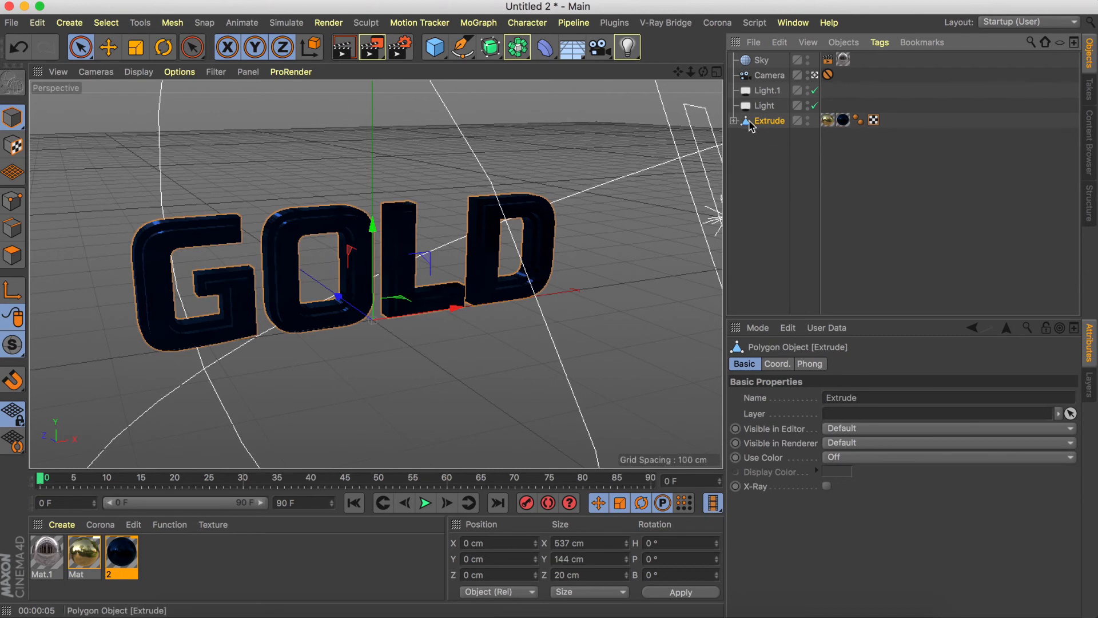
# Merge the editable Extrude object with its rounding and cap children into a single polygon object, deleting the originals
pyautogui.click(734, 121)
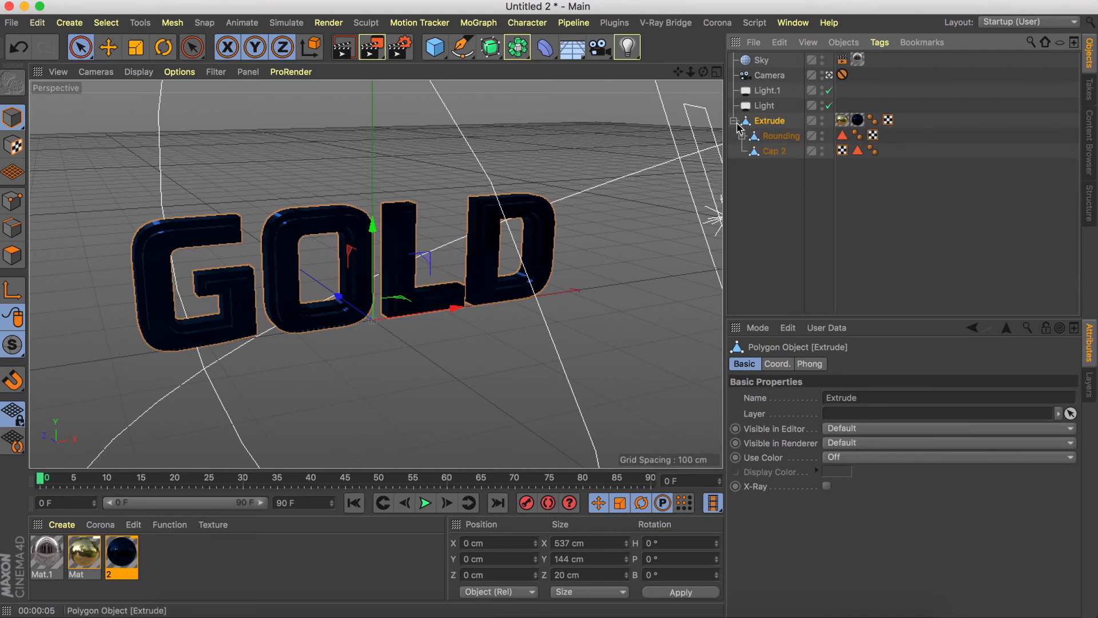
pyautogui.click(734, 121)
pyautogui.rightClick(776, 127)
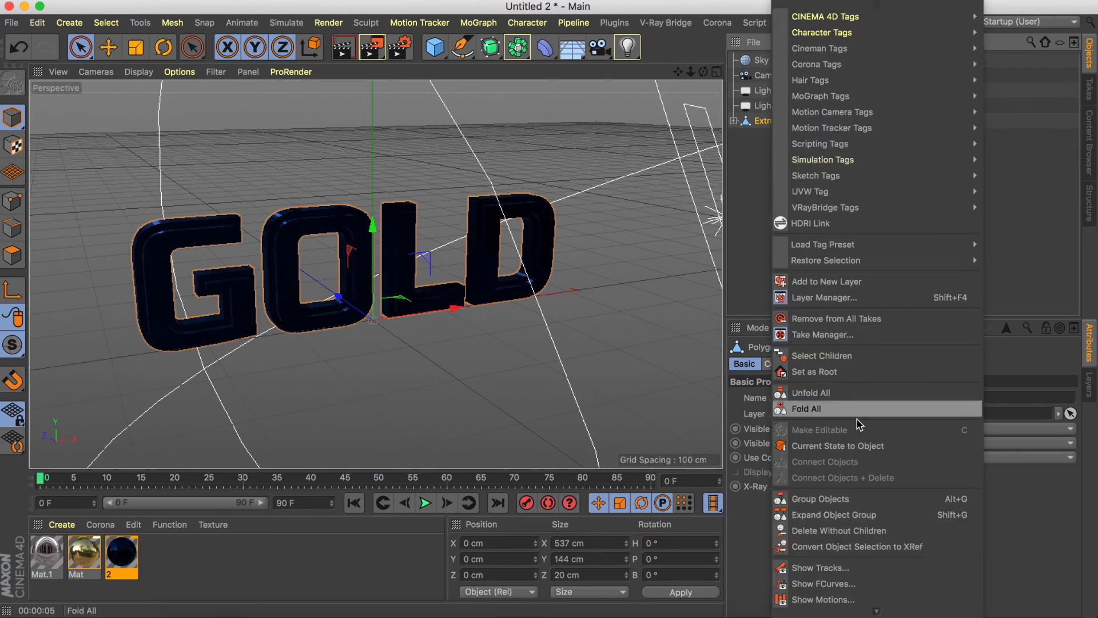
pyautogui.click(829, 357)
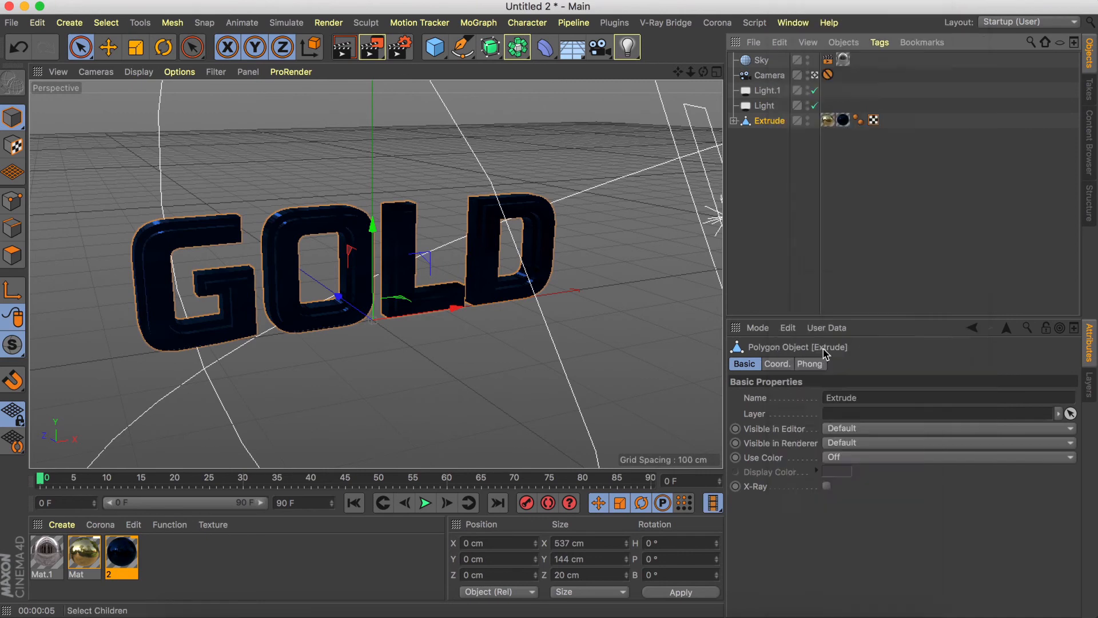
pyautogui.rightClick(761, 123)
pyautogui.click(833, 541)
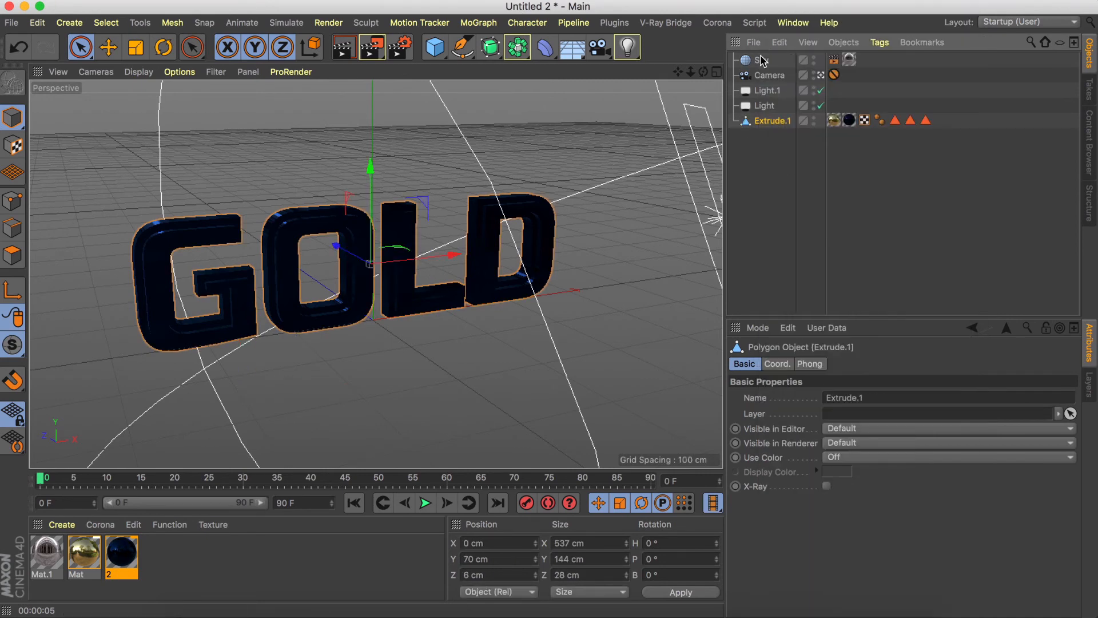
# Select the front-face polygons of all four letters, apply the gold material Mat to them, and render the view
pyautogui.click(761, 123)
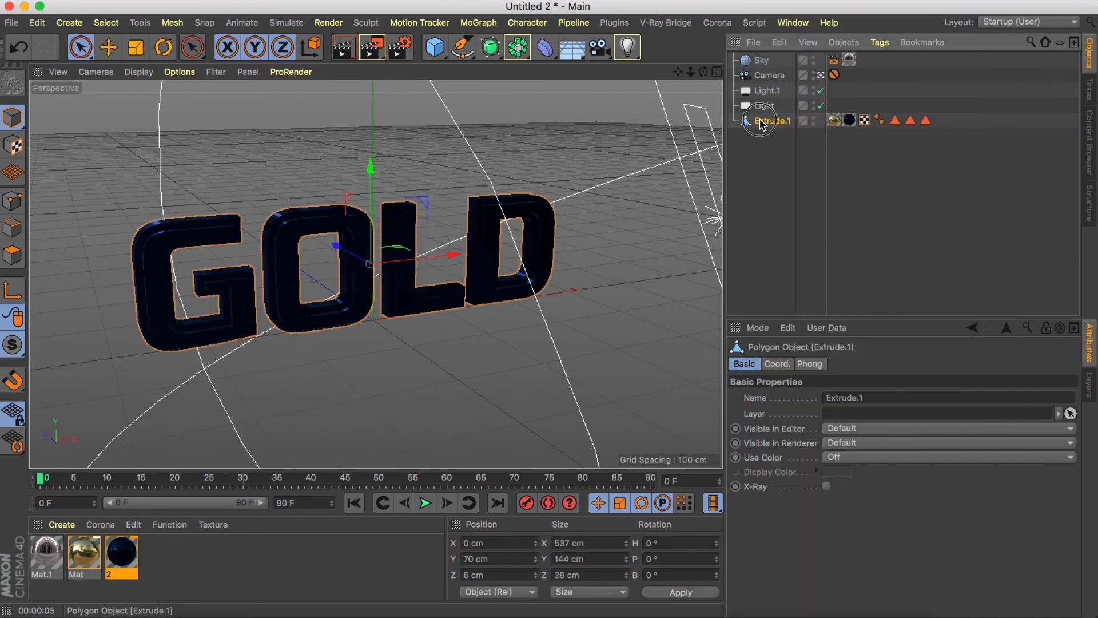
pyautogui.click(11, 258)
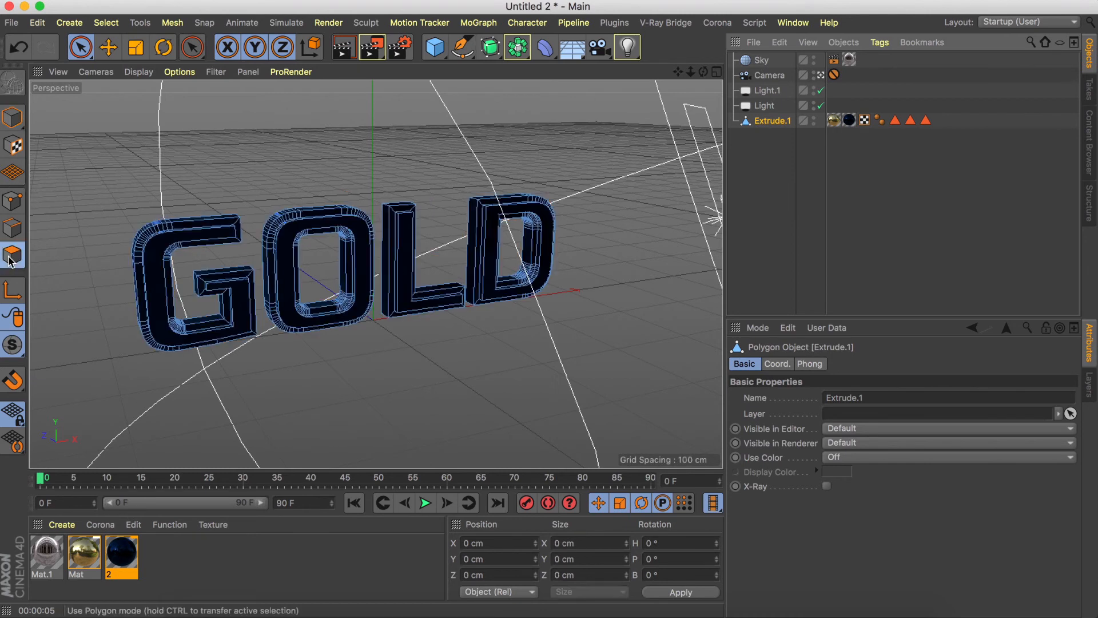
pyautogui.click(153, 282)
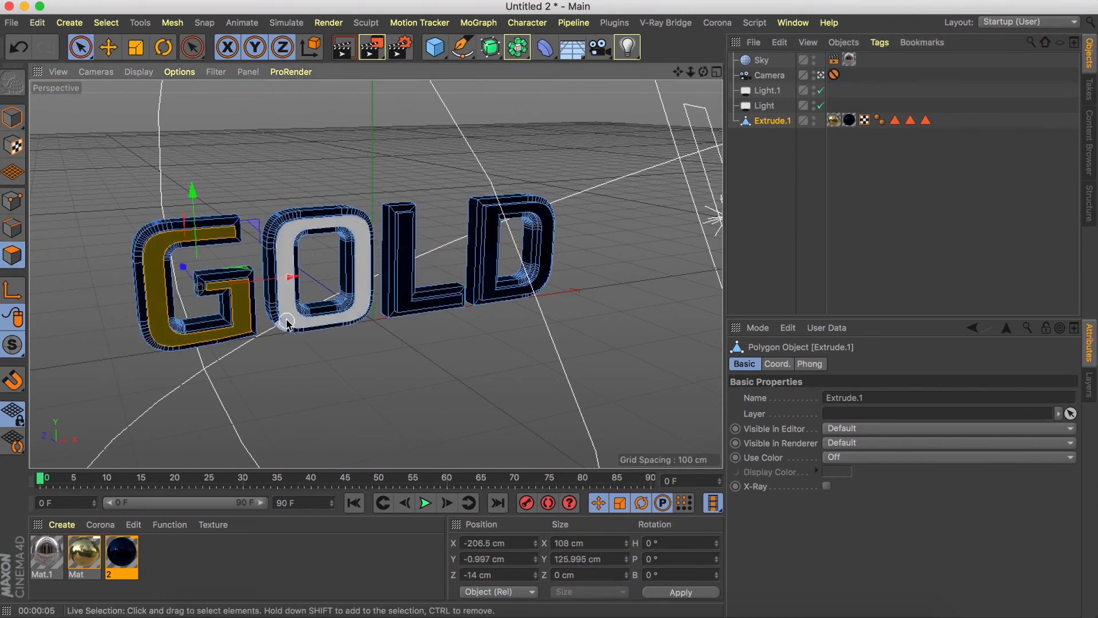
pyautogui.keyDown('shift'); pyautogui.click(290, 300); pyautogui.keyUp('shift')
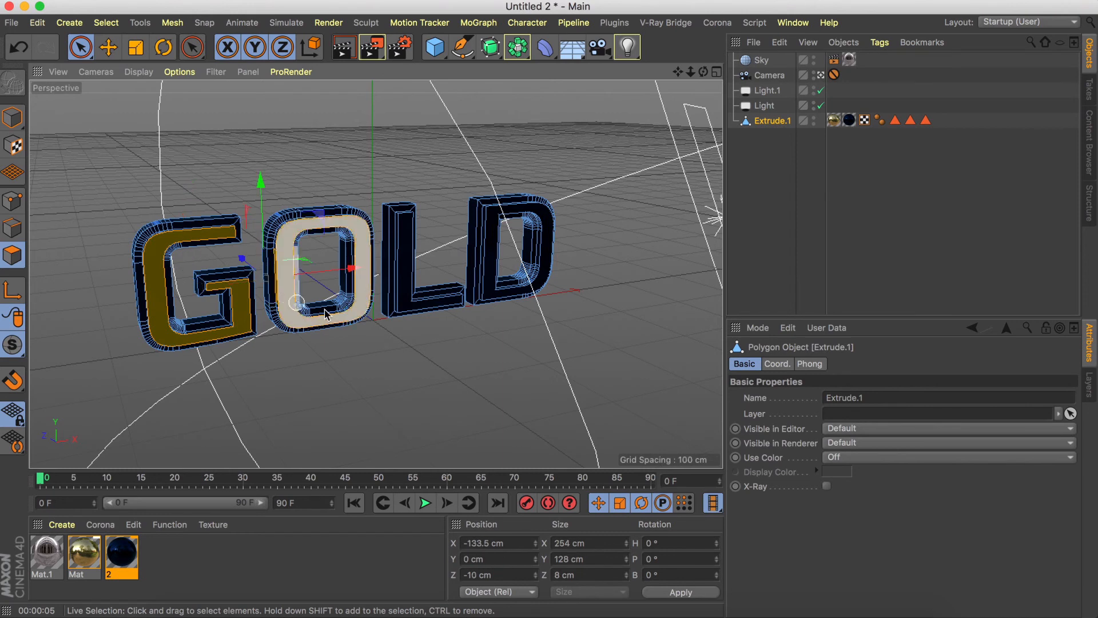
pyautogui.keyDown('shift'); pyautogui.click(404, 283); pyautogui.keyUp('shift')
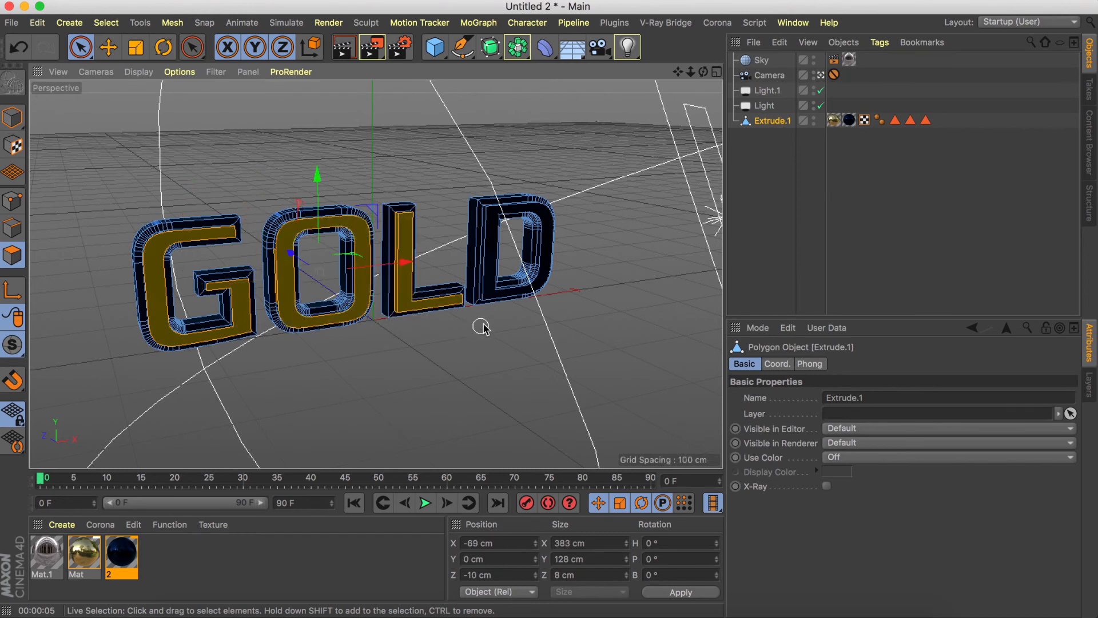
pyautogui.keyDown('shift'); pyautogui.click(493, 259); pyautogui.keyUp('shift')
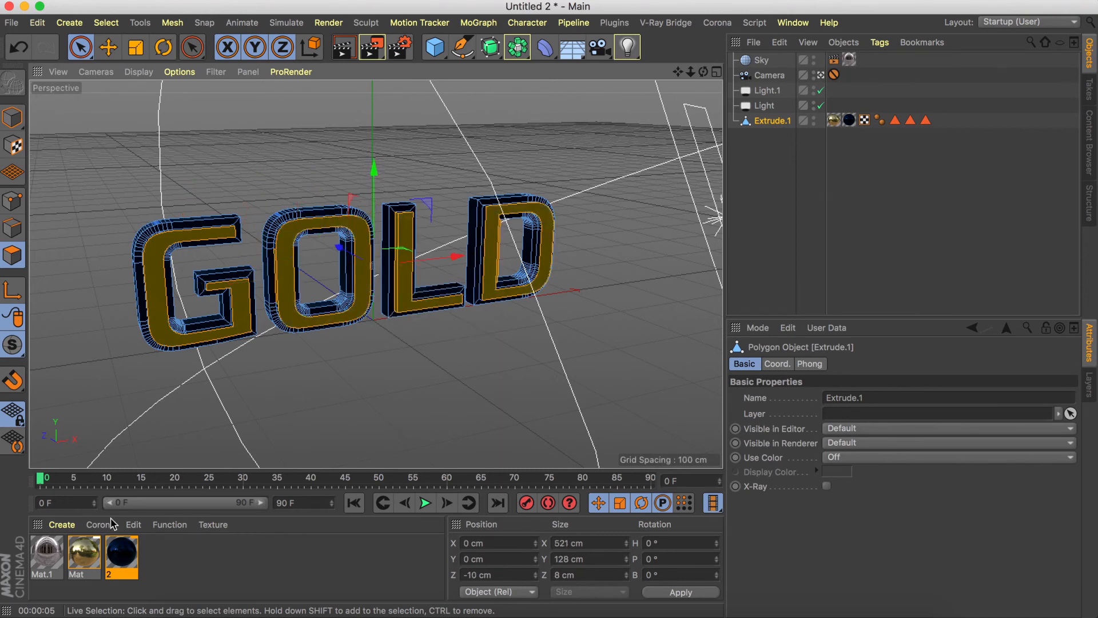
pyautogui.moveTo(80, 562); pyautogui.dragTo(164, 332)
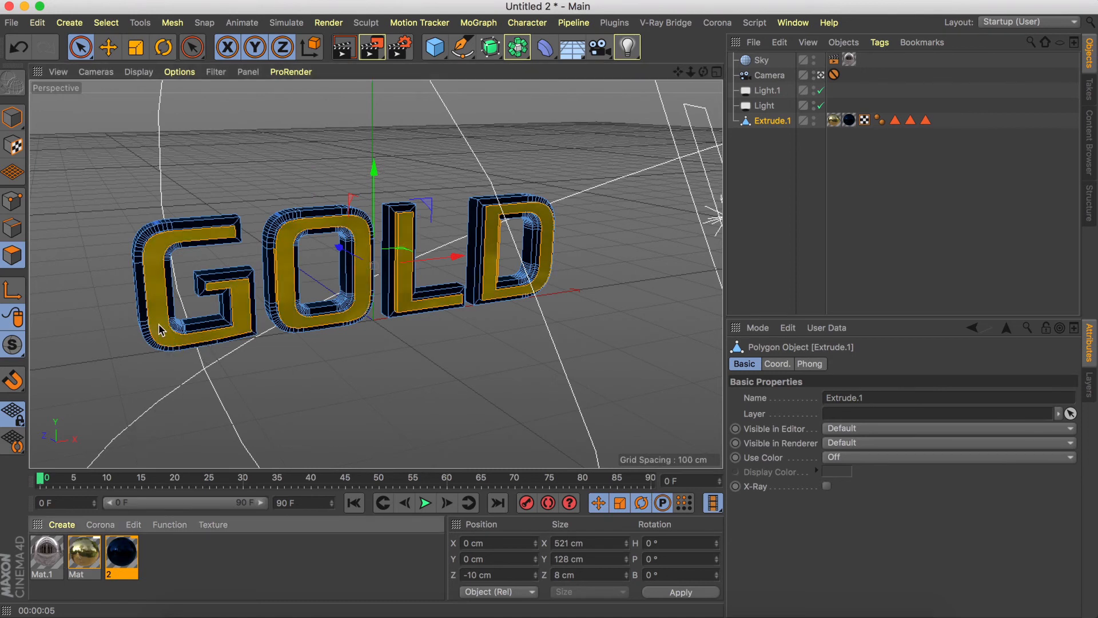
pyautogui.click(373, 48)
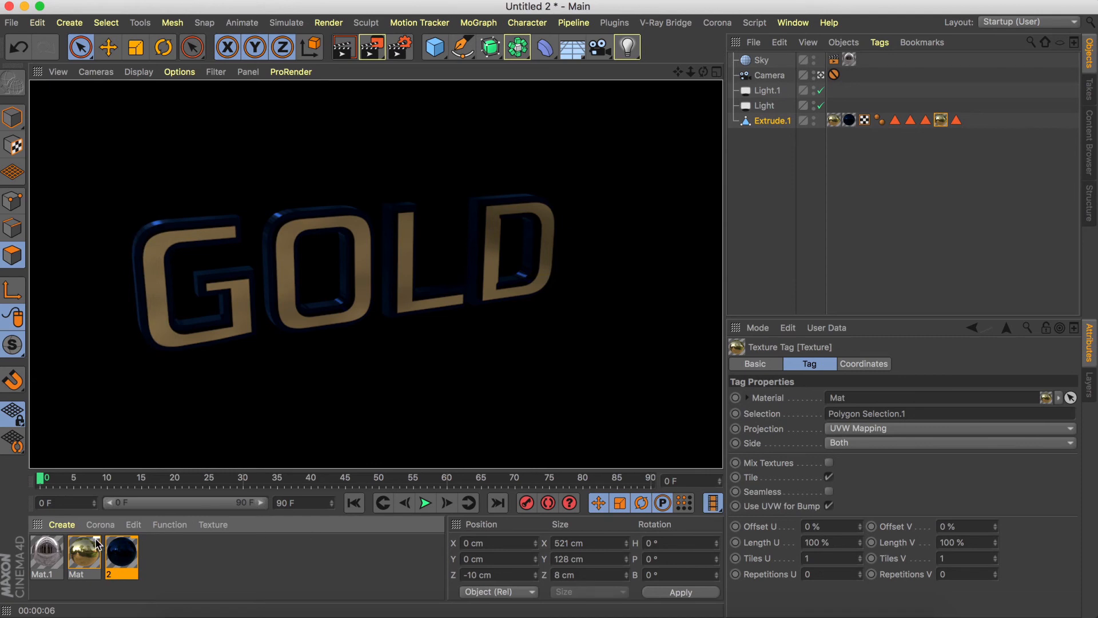
# Swap the materials on Extrude.1, using gold Mat for the letter bodies and material 2 for the front-face selection, and render the view
pyautogui.moveTo(83, 555); pyautogui.dragTo(849, 120)
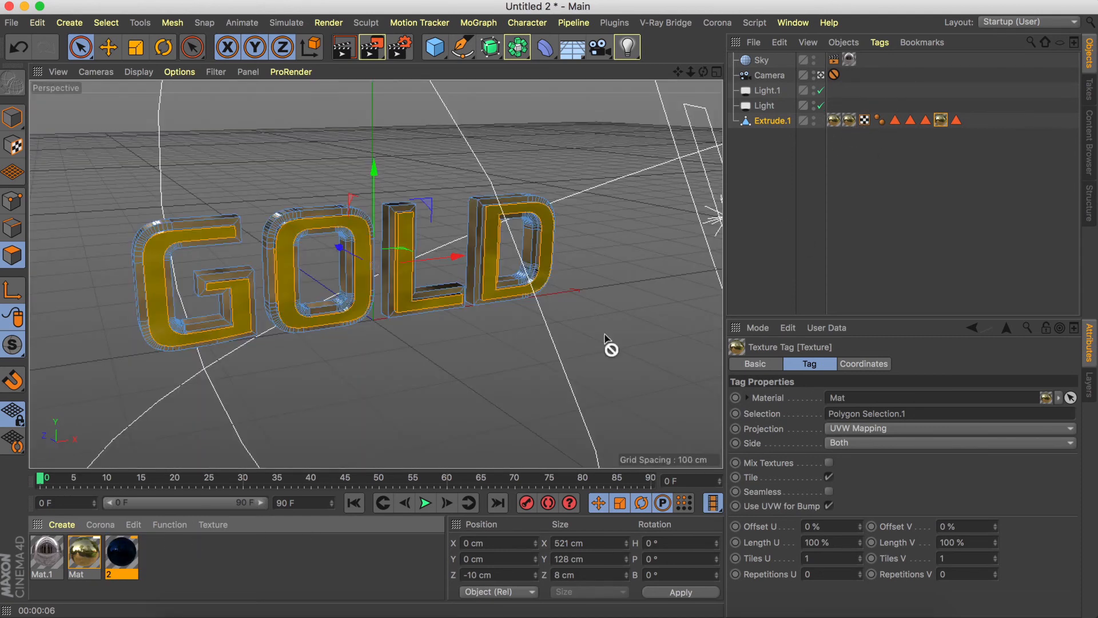
pyautogui.moveTo(610, 343); pyautogui.dragTo(832, 121)
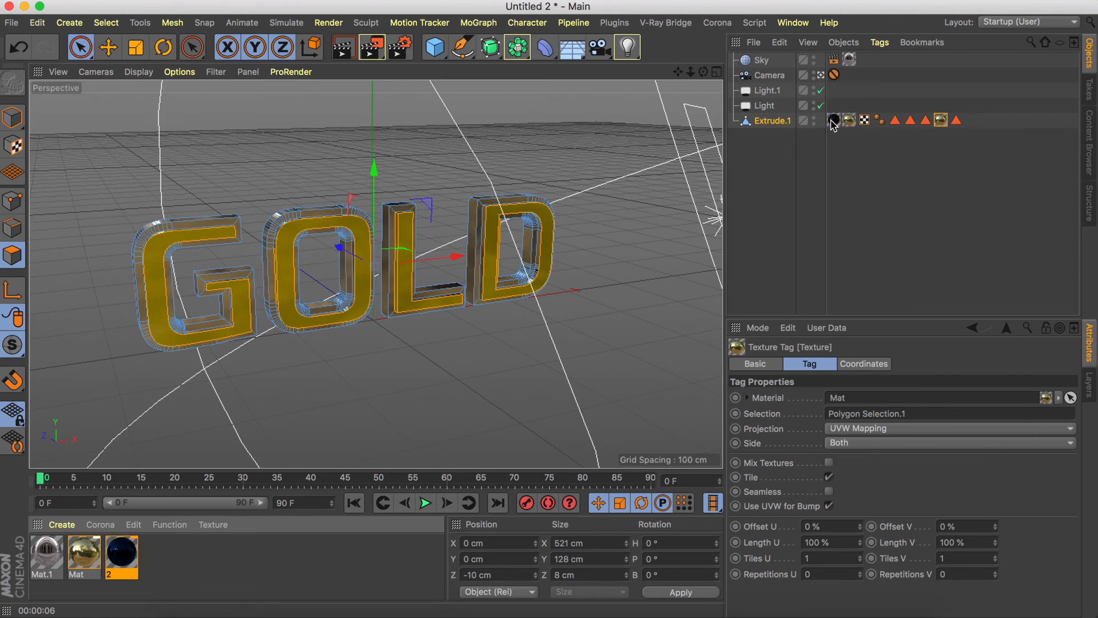
pyautogui.click(344, 47)
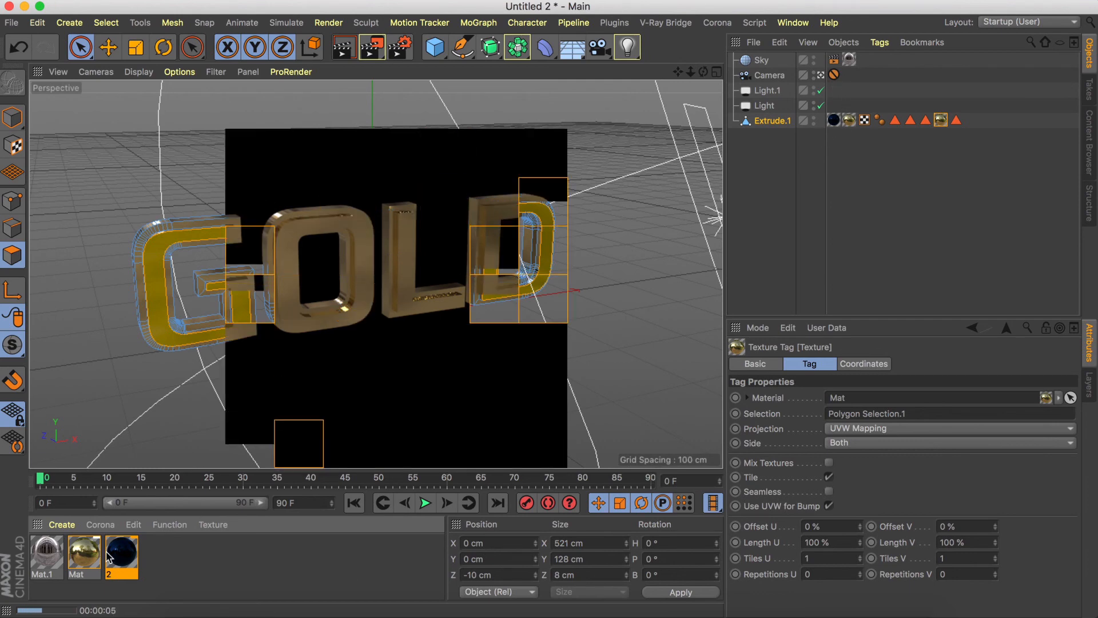
pyautogui.moveTo(109, 558); pyautogui.dragTo(864, 180)
pyautogui.moveTo(942, 115); pyautogui.dragTo(942, 118)
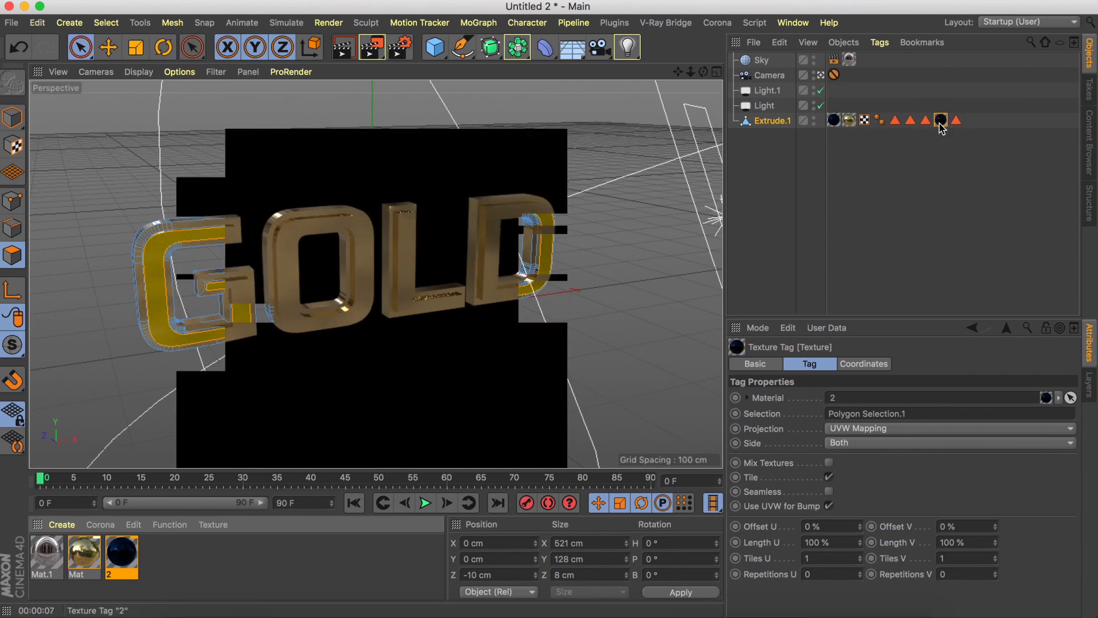
pyautogui.click(346, 50)
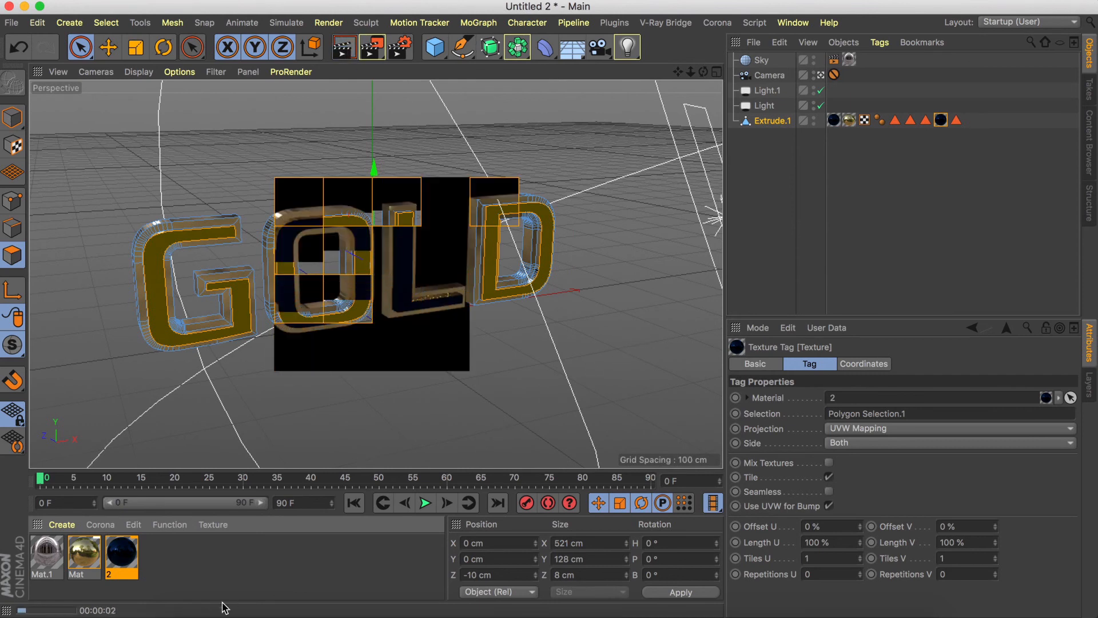
# Delete the first, whole-object texture tag with material 2 from Extrude.1 and render the view
pyautogui.click(837, 120)
pyautogui.press('Delete')
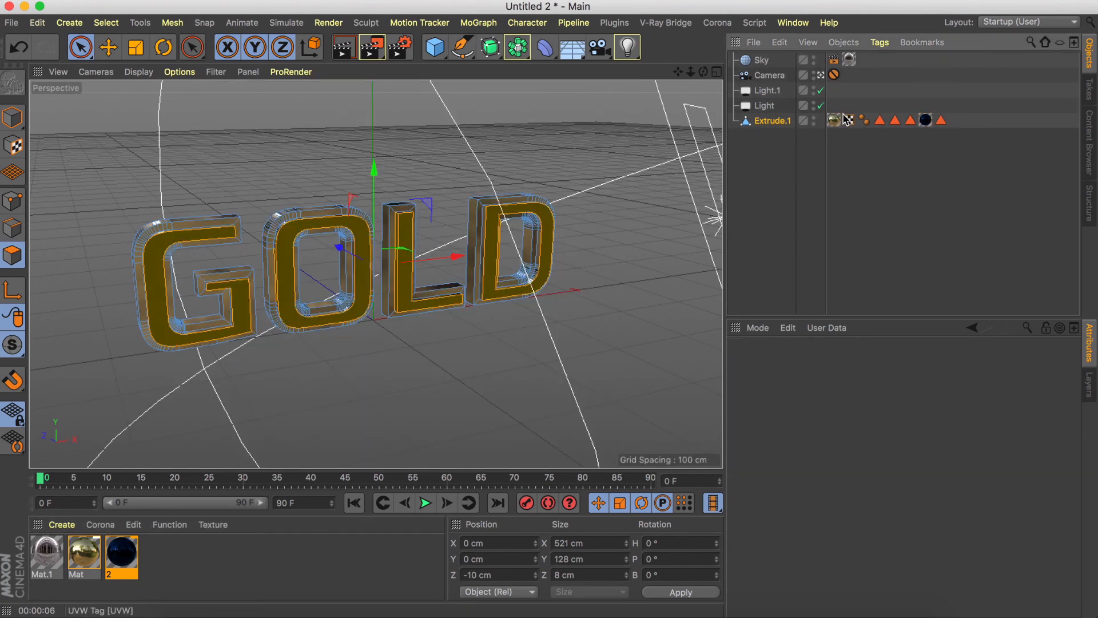
pyautogui.click(346, 51)
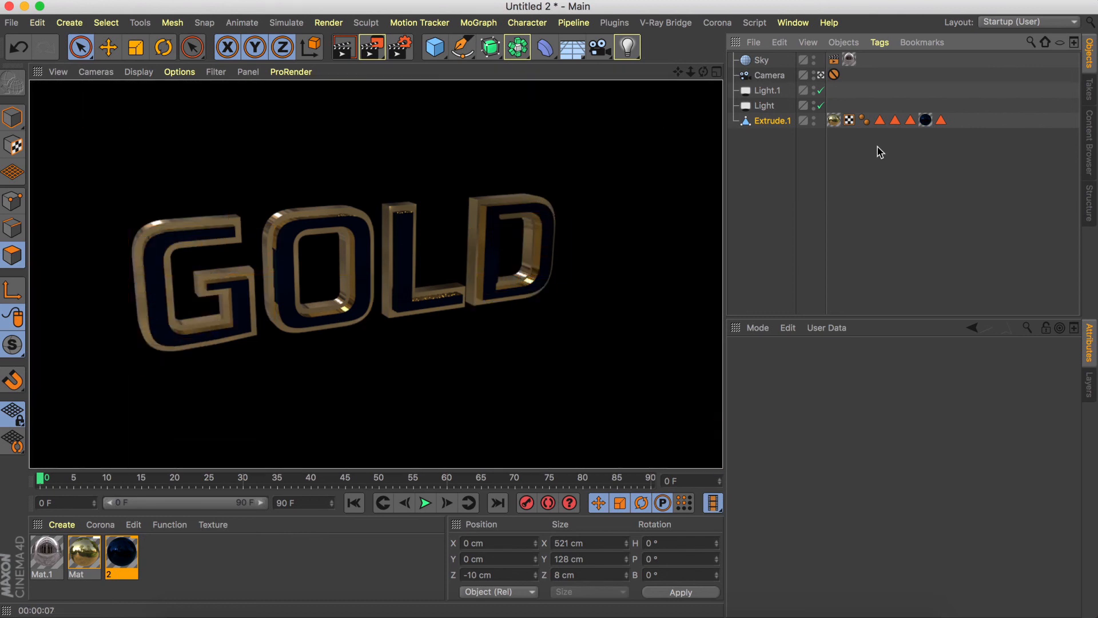
# Move the protection tag from the Camera to the Sky, orbit to a higher angle on the text, and render the view
pyautogui.moveTo(834, 75); pyautogui.dragTo(877, 61)
pyautogui.moveTo(704, 72); pyautogui.dragTo(732, 57)
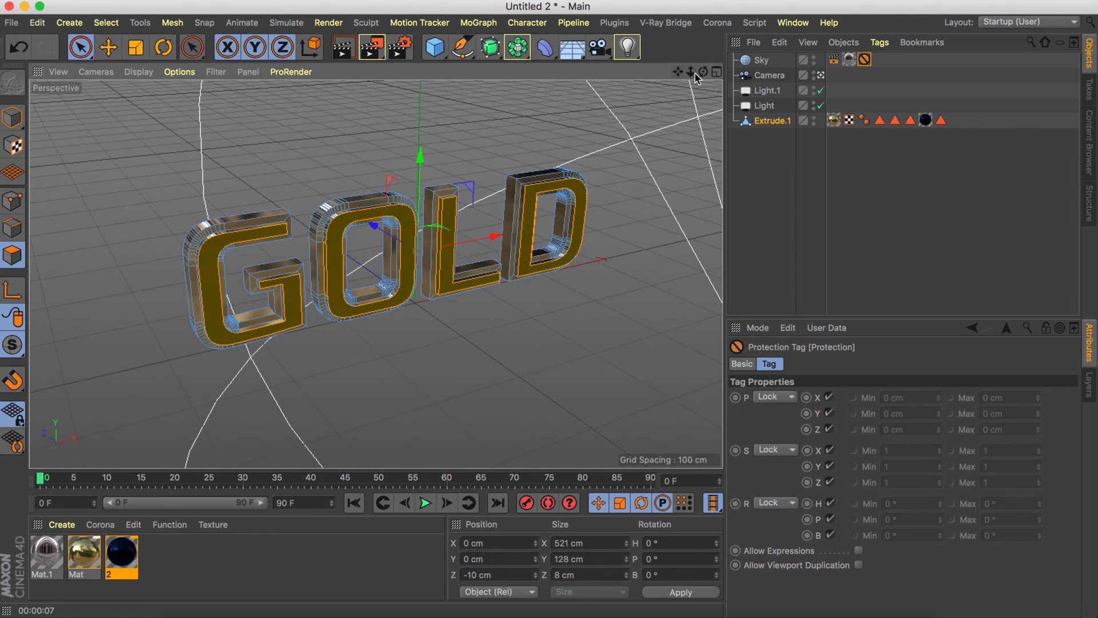
pyautogui.click(346, 49)
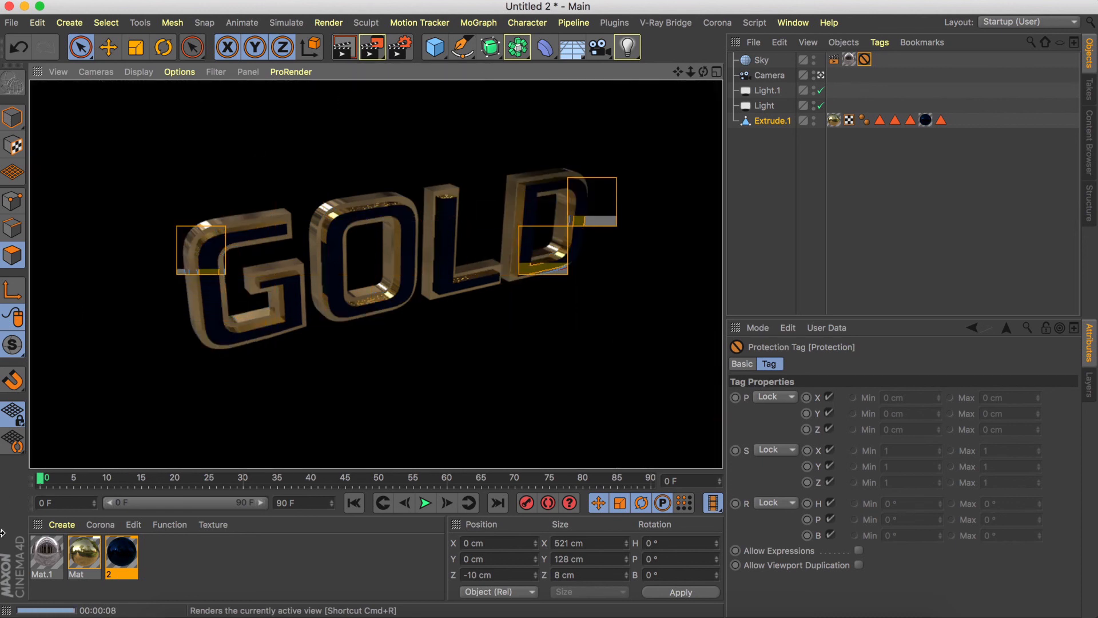
# Set the gold material's reflection strength to 86% and its Fresnel strength to 93%, and render the view
pyautogui.click(86, 551)
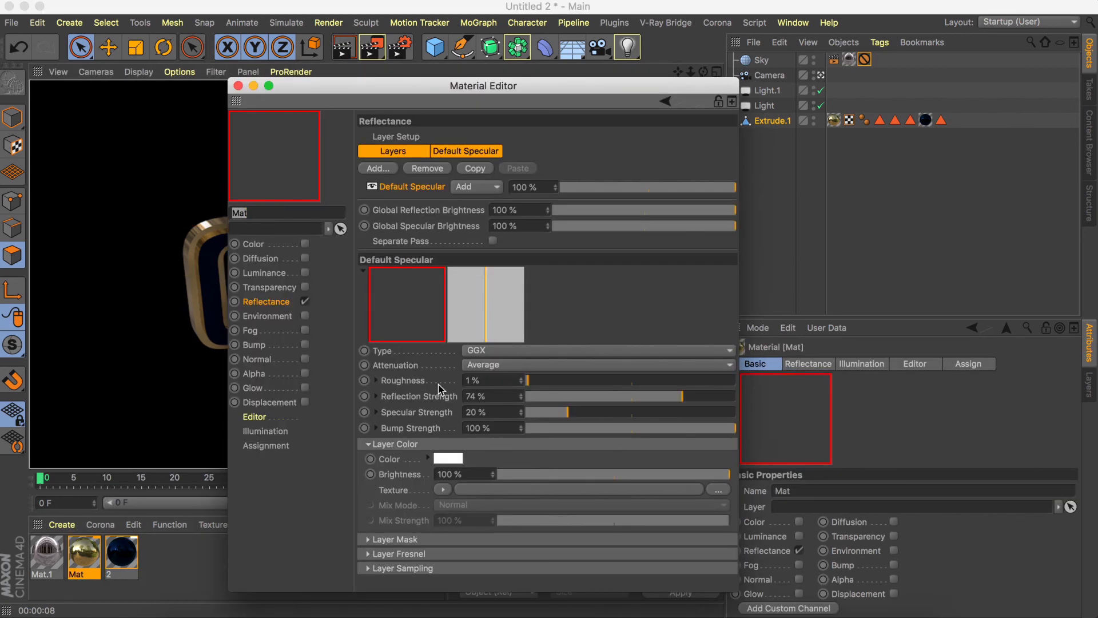
pyautogui.moveTo(696, 400); pyautogui.dragTo(708, 397)
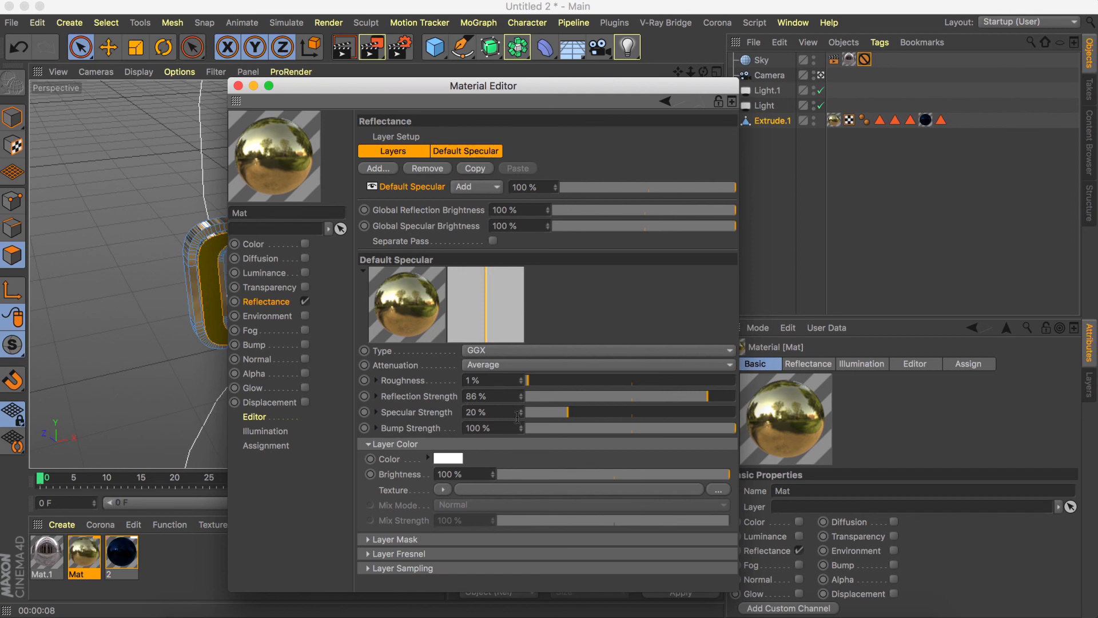
pyautogui.click(368, 554)
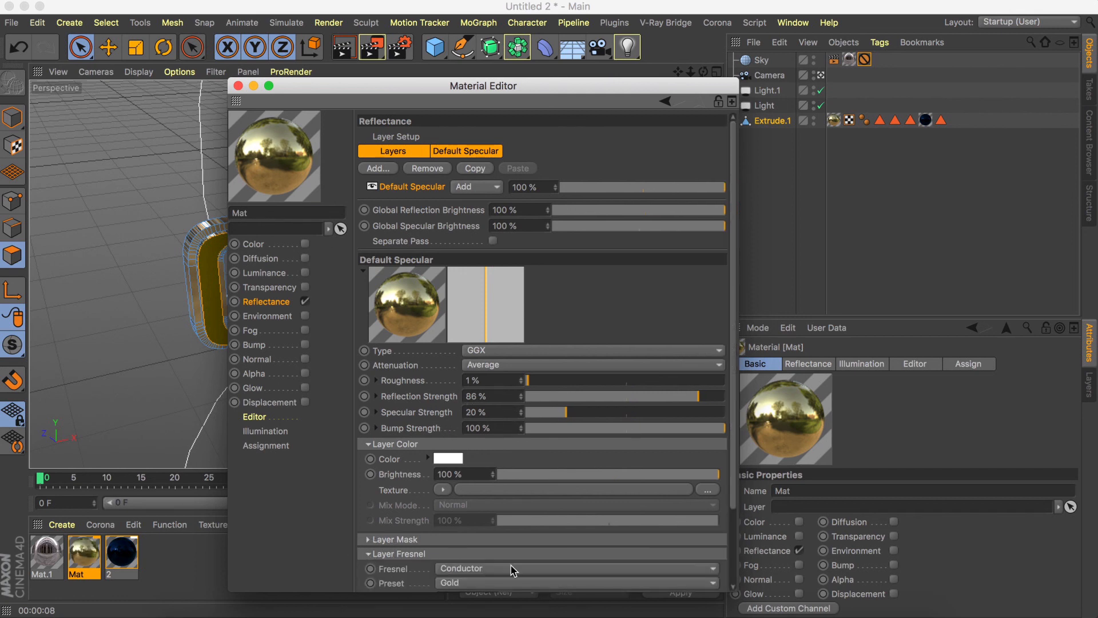
pyautogui.moveTo(734, 447); pyautogui.dragTo(707, 513)
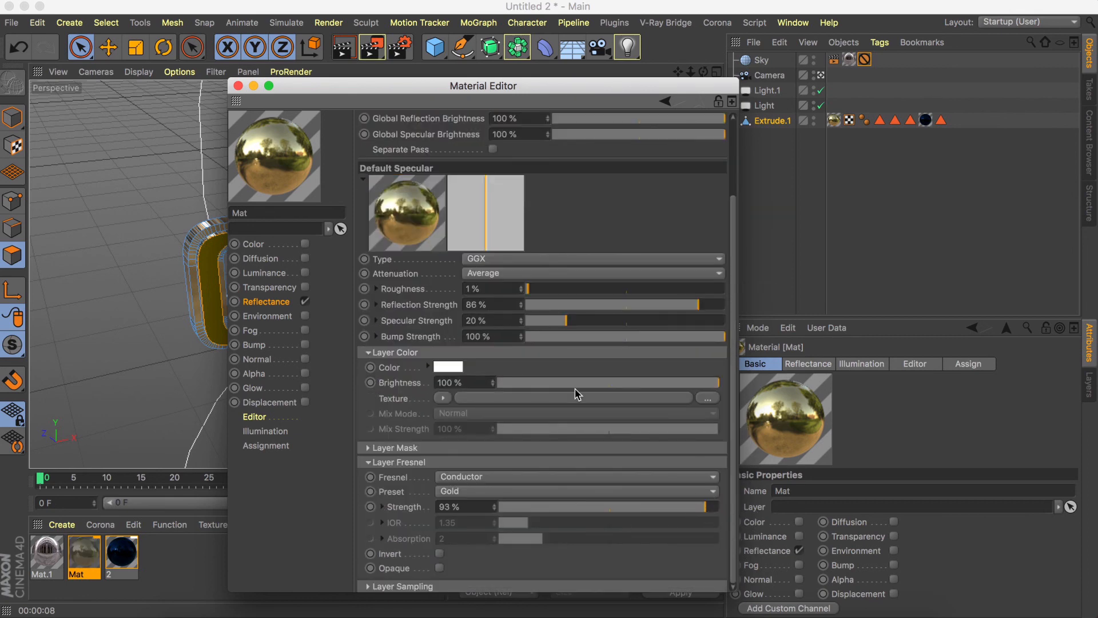
pyautogui.click(238, 85)
pyautogui.click(344, 47)
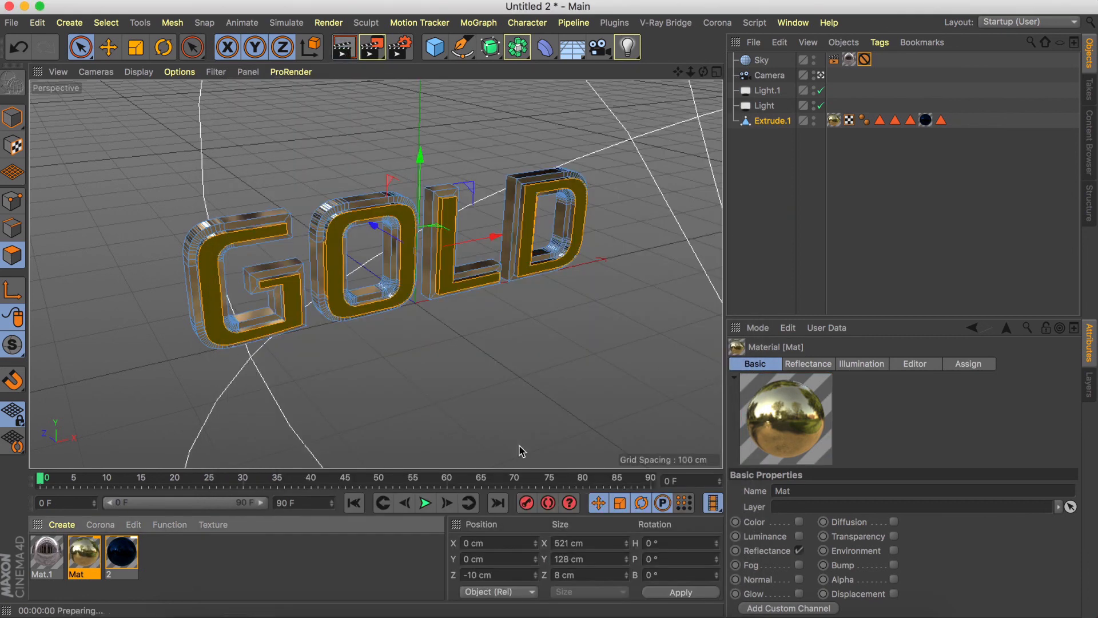